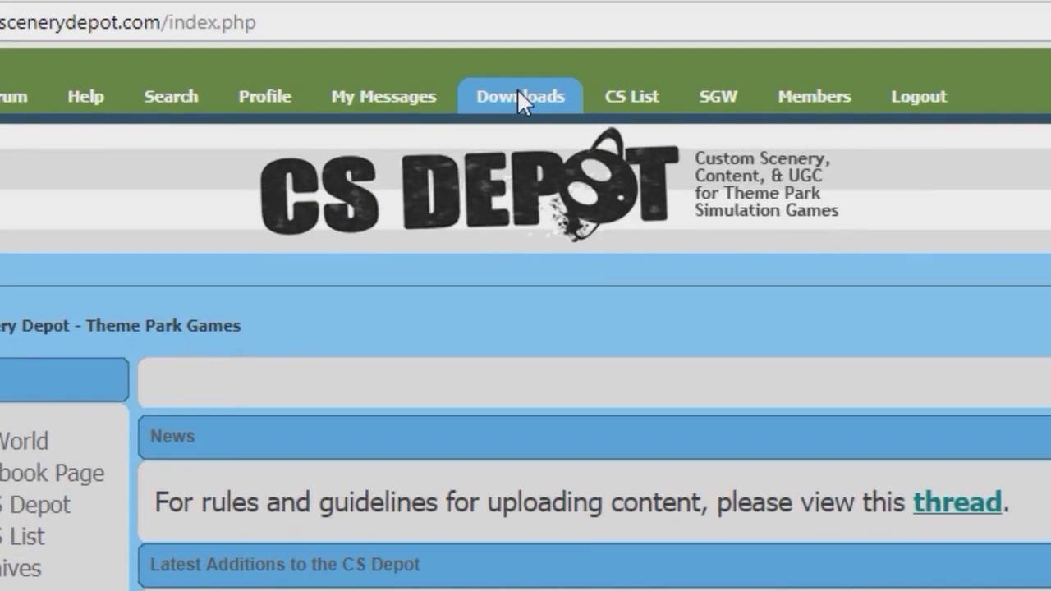
- Open the CS Depot Downloads section and look through the RCT3 download categories
left_click(458, 84)
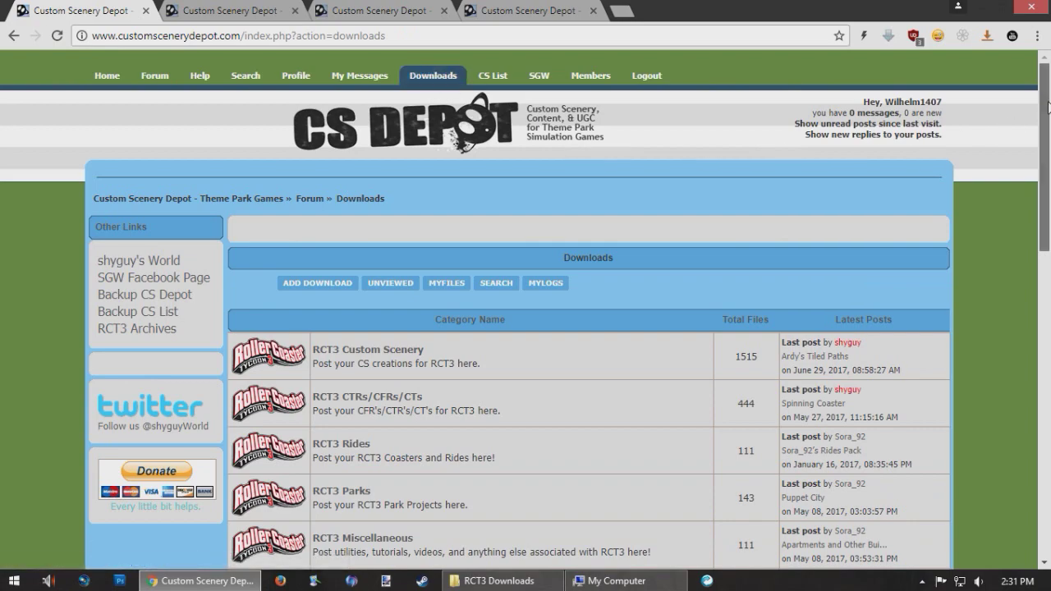
left_click_drag(1048, 107, 1049, 197)
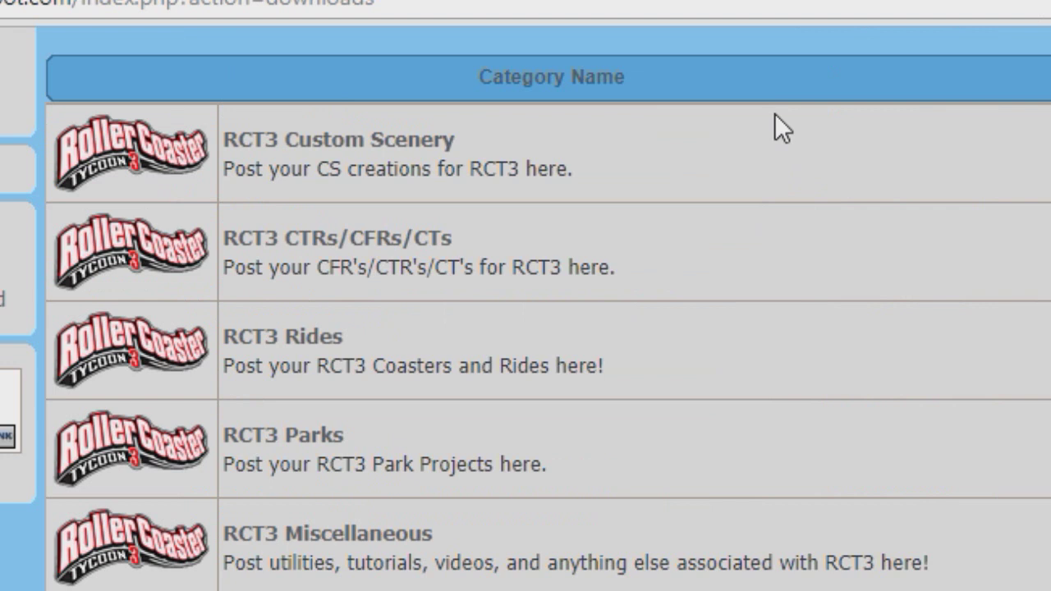
scroll(774, 129, "up", 2)
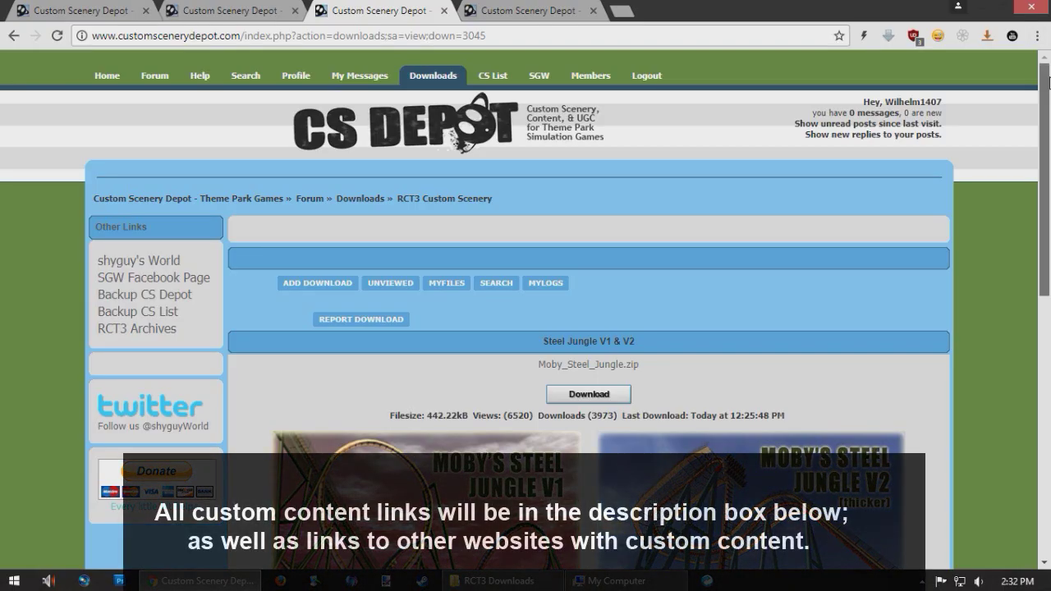
- Review the Steel Jungle V1 & V2 download page, including its description, height displacement and installation notes
left_click_drag(1049, 86, 1049, 191)
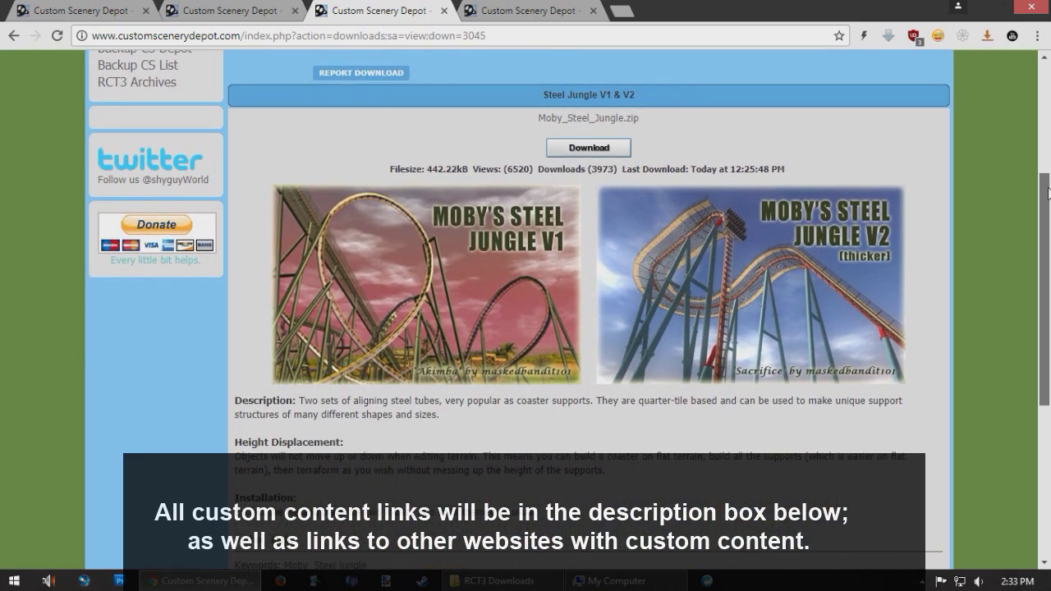
left_click_drag(1049, 193, 1048, 220)
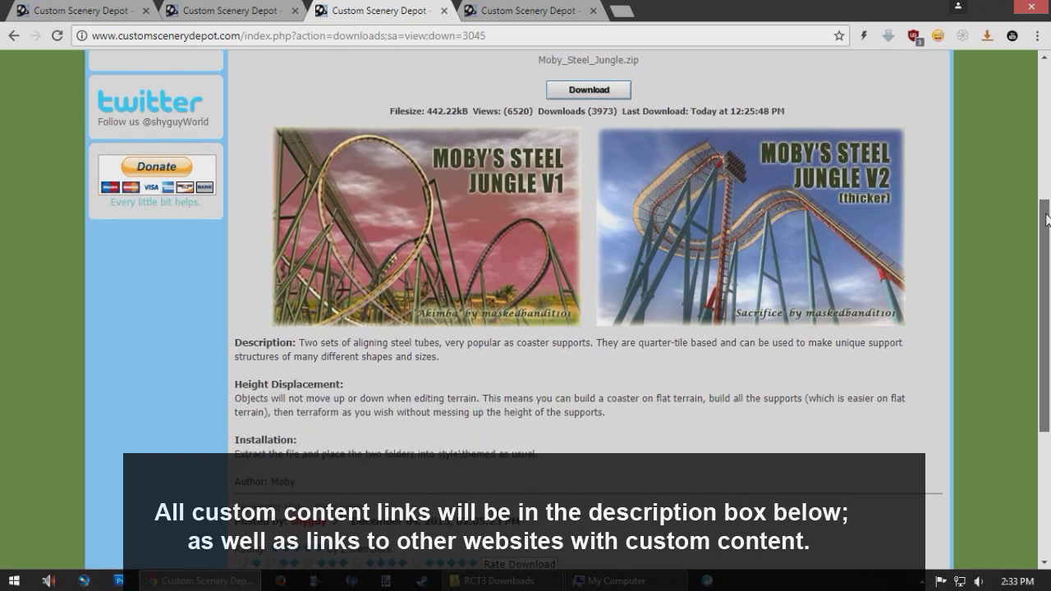
left_click_drag(1048, 219, 1049, 210)
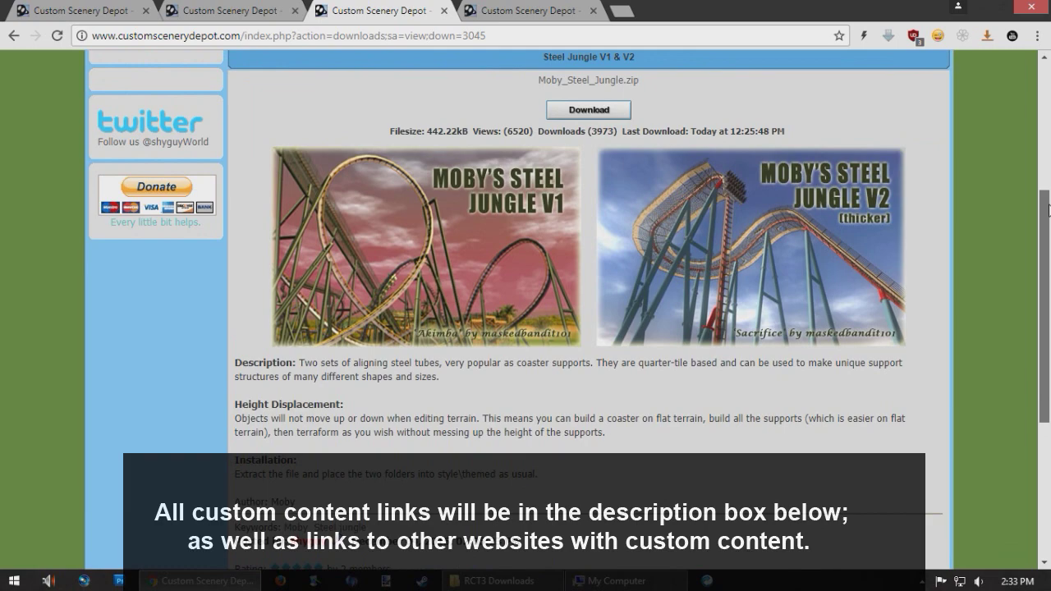
left_click_drag(1049, 210, 1048, 237)
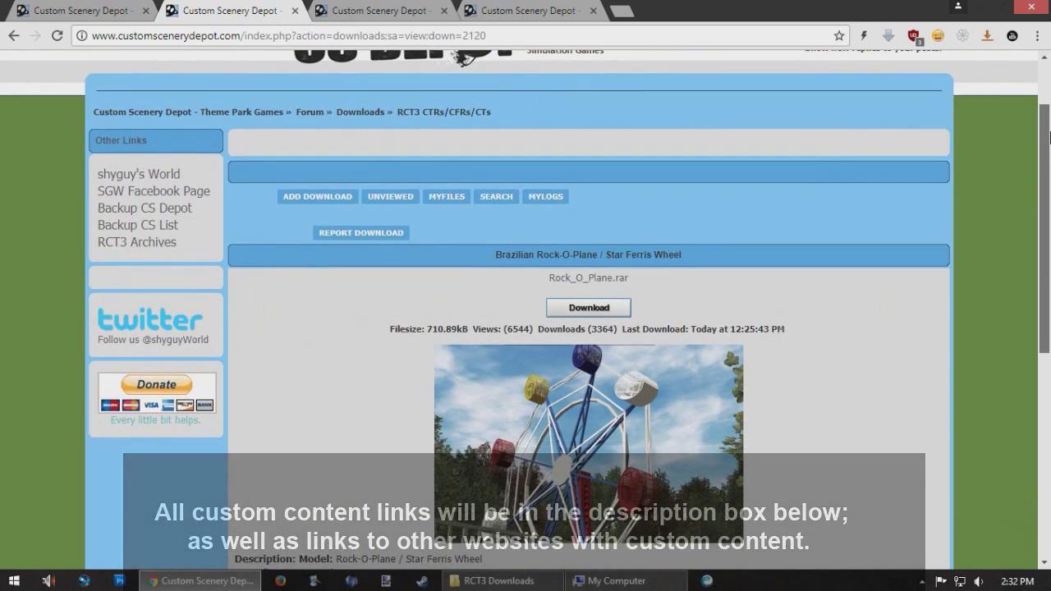
- Review the download pages for the Brazilian Rock-O-Plane / Star Ferris Wheel and the B&M Ultimate Pack
left_click_drag(1048, 164, 1049, 193)
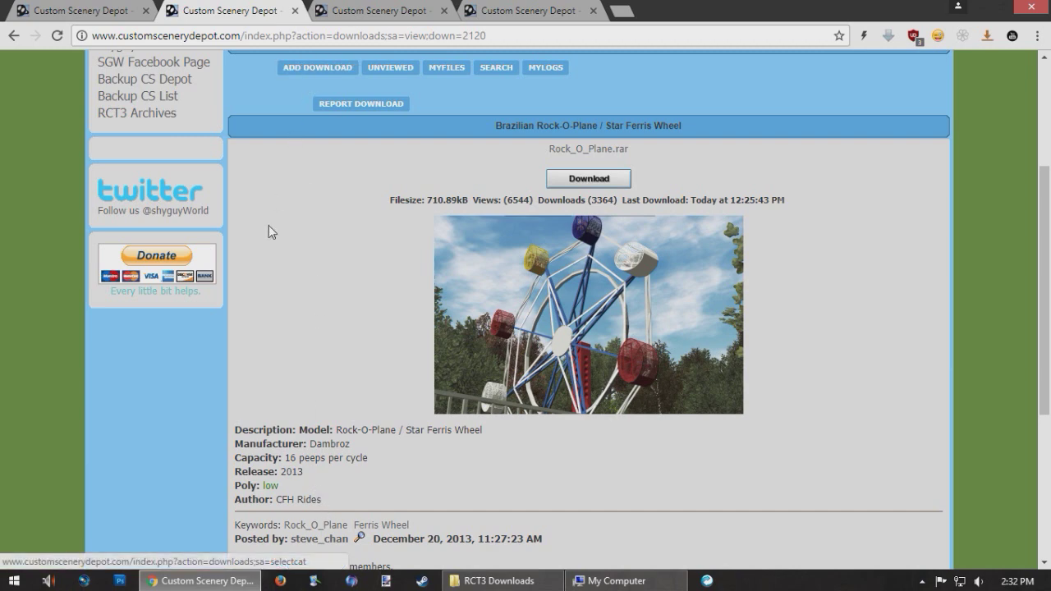
key("ctrl+4")
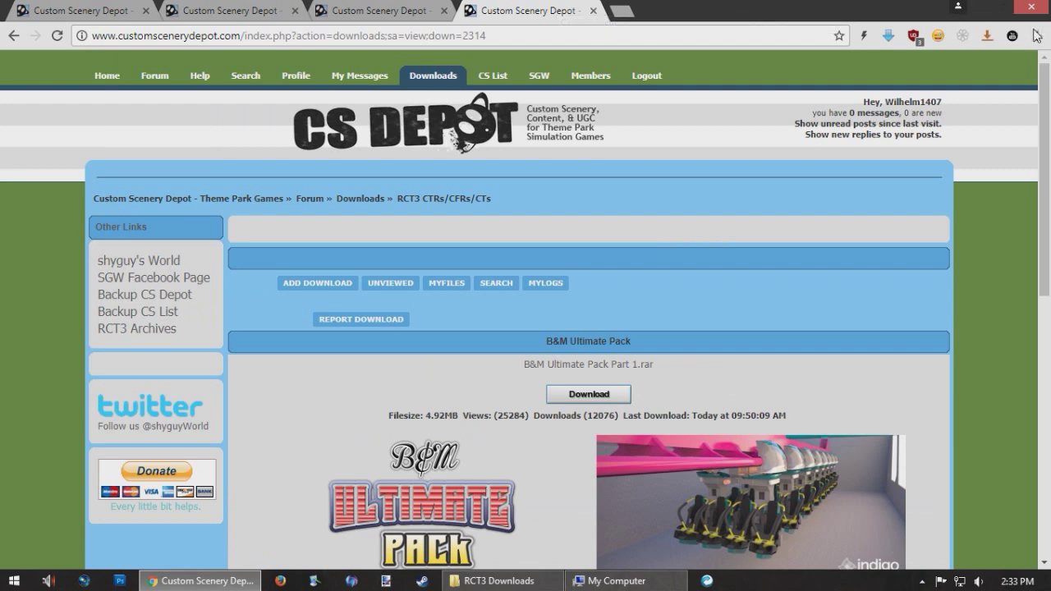
left_click_drag(1048, 87, 1048, 171)
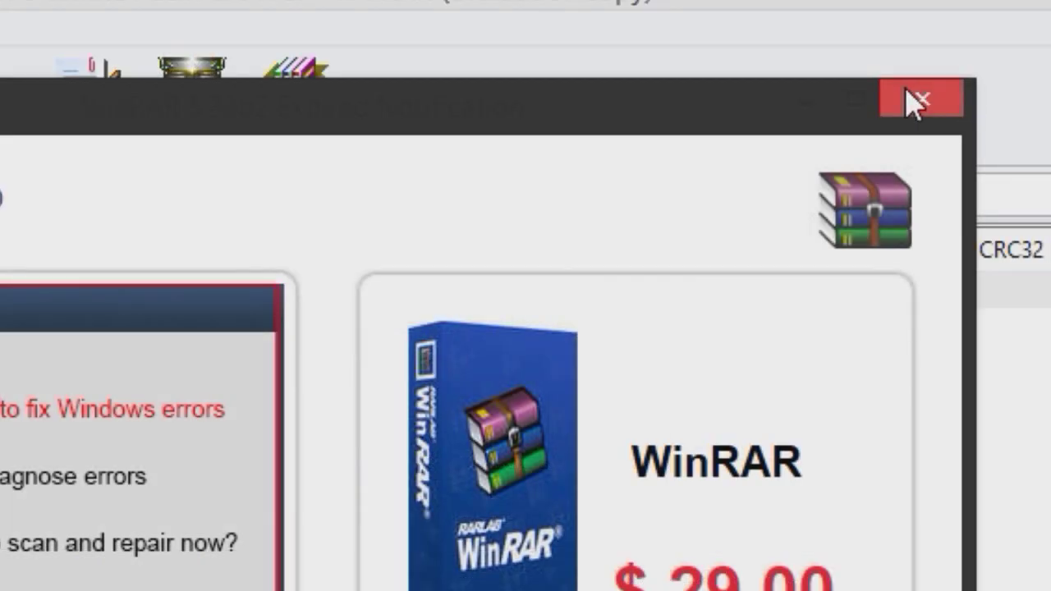
- Dismiss the WinRAR purchase reminder and extract the Moby_Steel_Jungle archive directly into the RCT3 Downloads folder
left_click(778, 57)
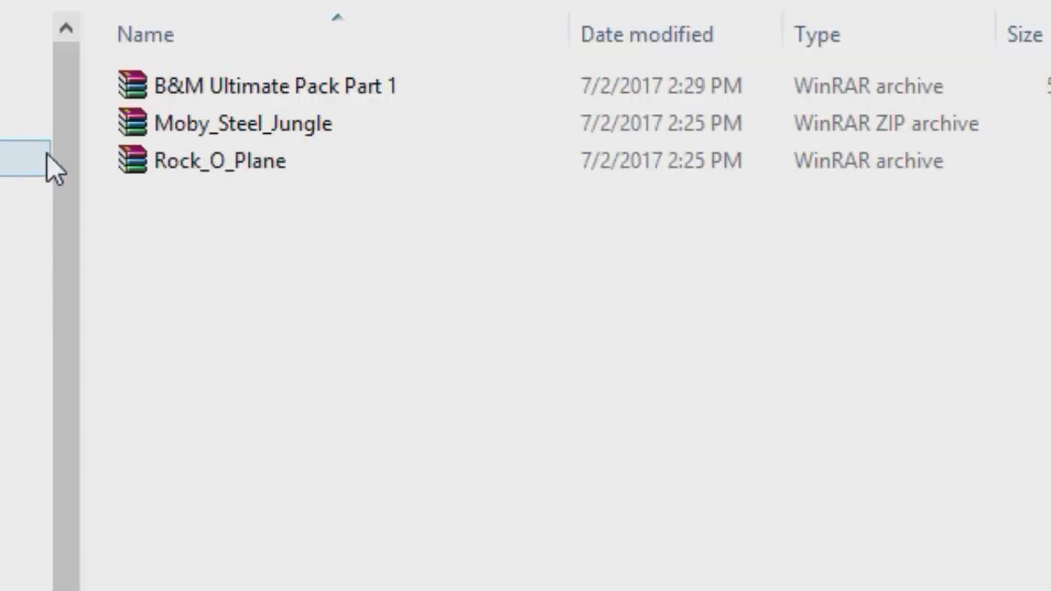
left_click(242, 131)
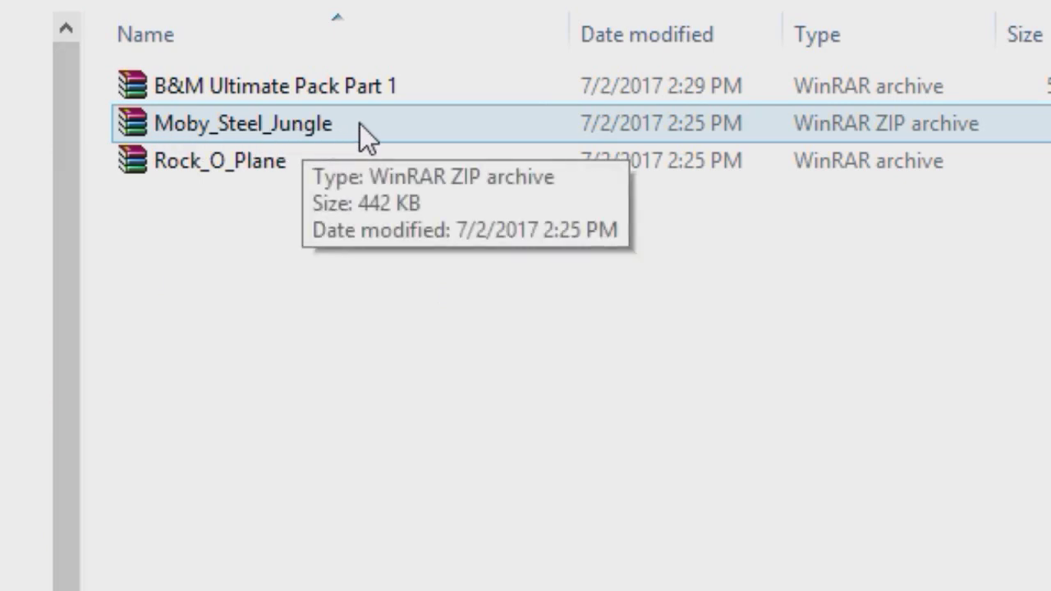
right_click(271, 124)
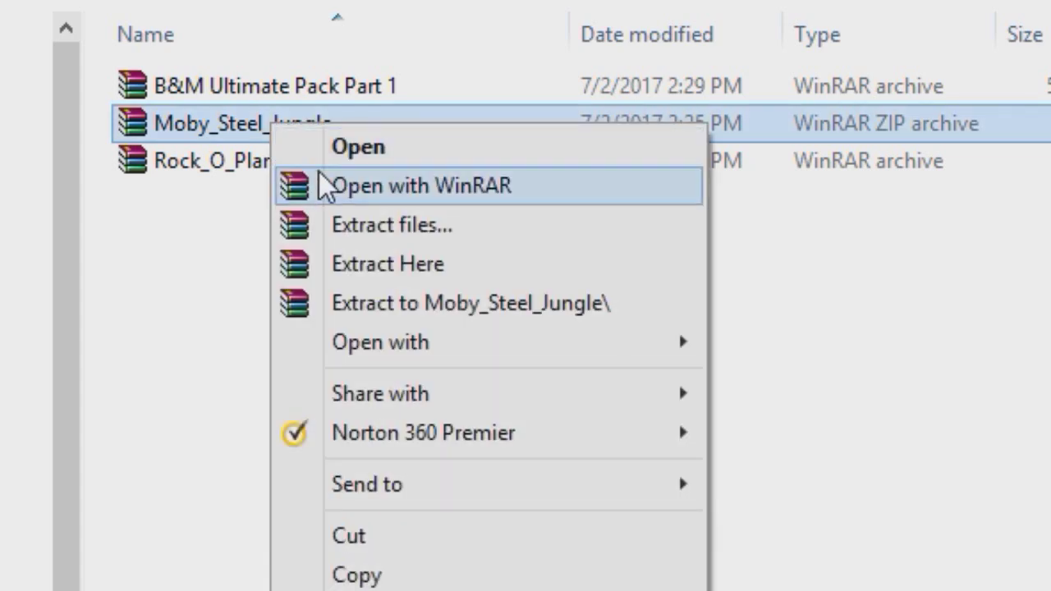
left_click(486, 266)
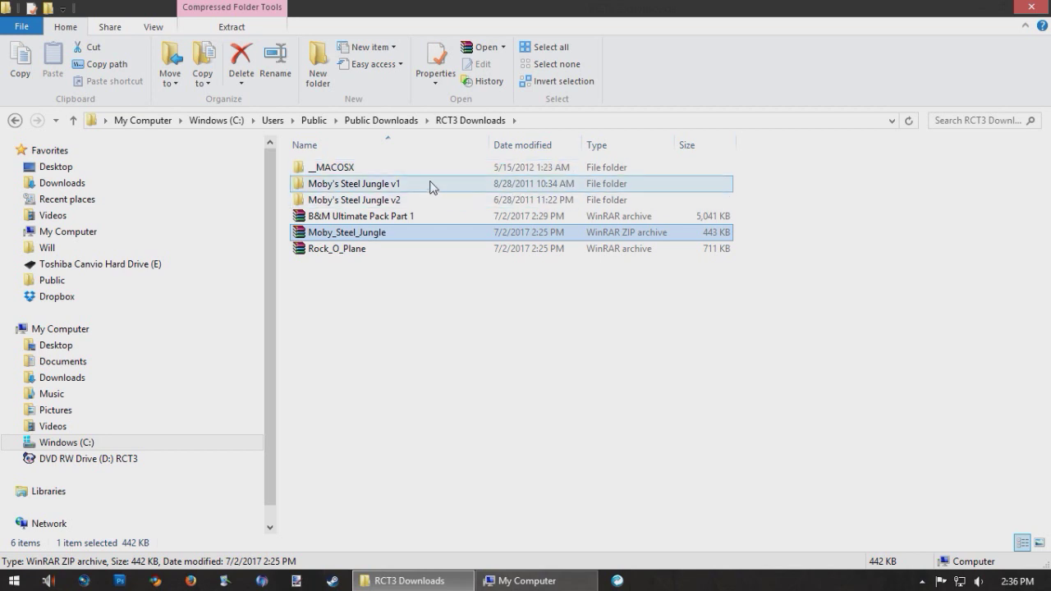
- Check the contents of the extracted __MACOSX folder and delete that folder from RCT3 Downloads
double_click(431, 168)
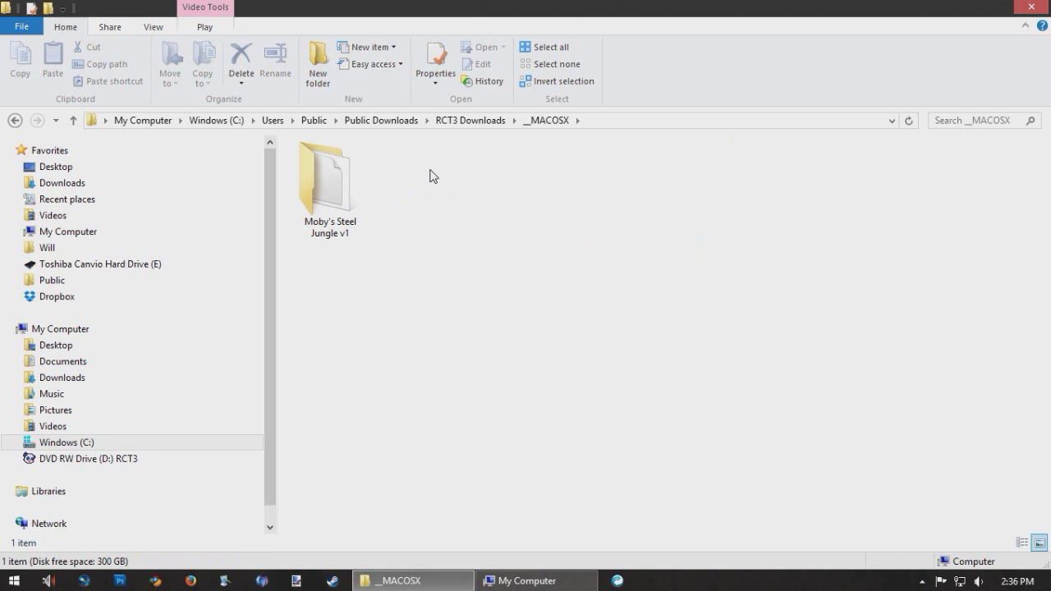
double_click(347, 170)
key("alt+Up")
key("alt+Up")
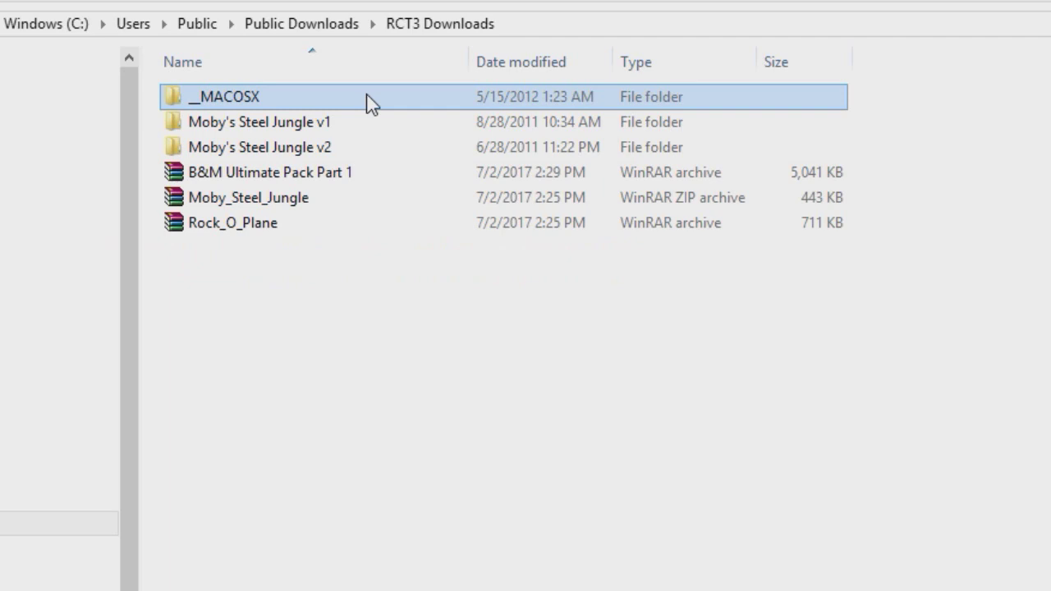
key("Delete")
left_click(876, 67)
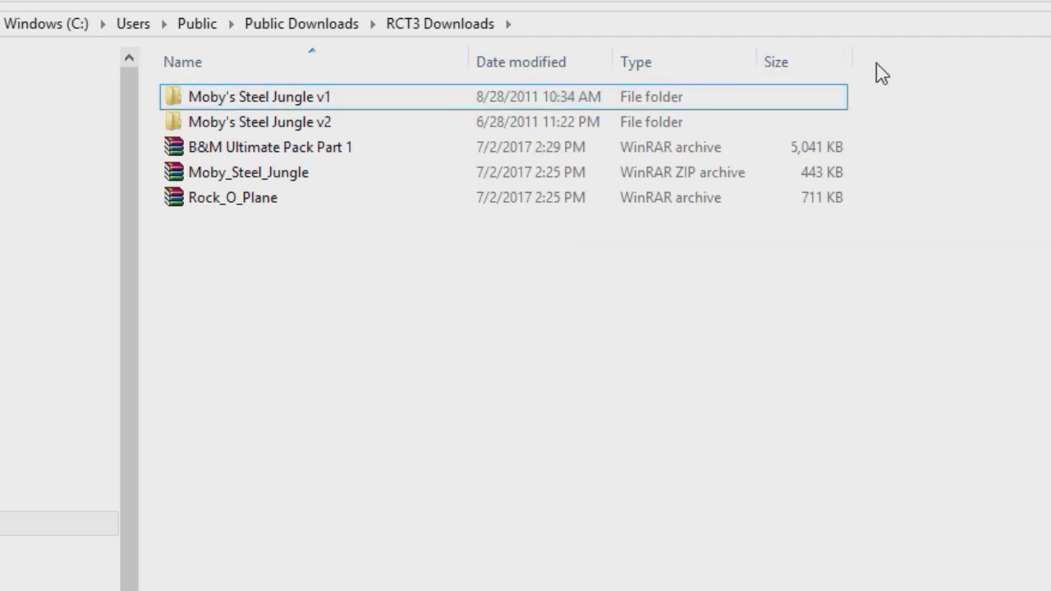
- Copy the Moby's Steel Jungle v1 and Moby's Steel Jungle v2 folders together
left_click_drag(897, 97, 610, 121)
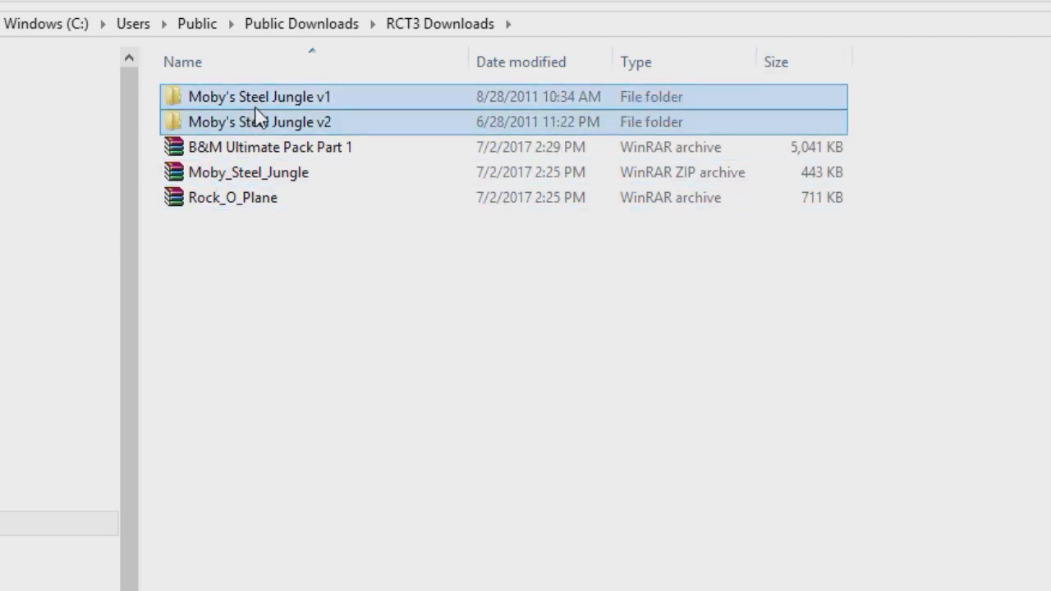
mouse_move(263, 106)
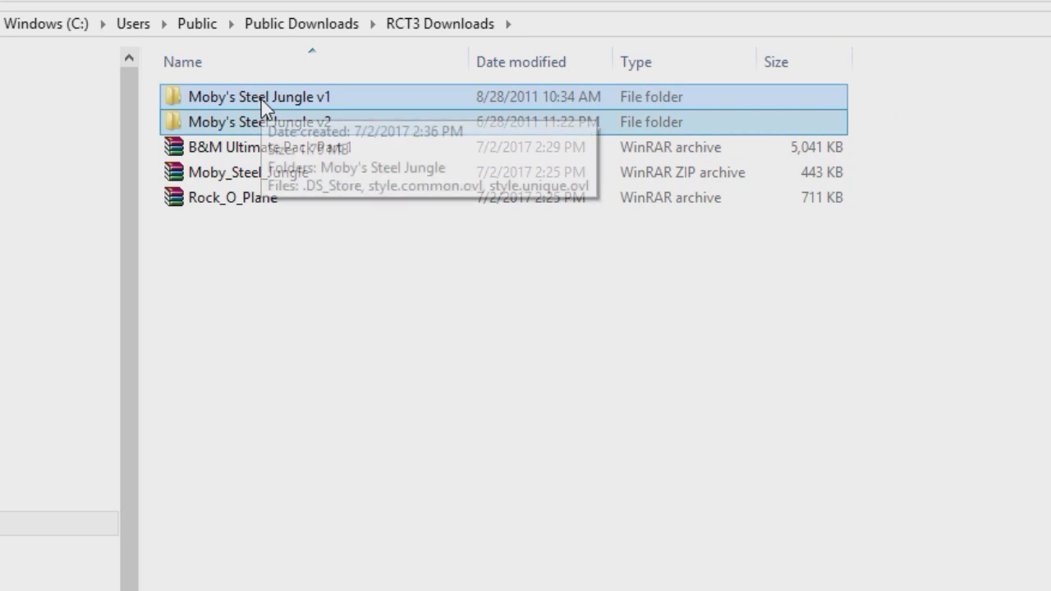
right_click(262, 102)
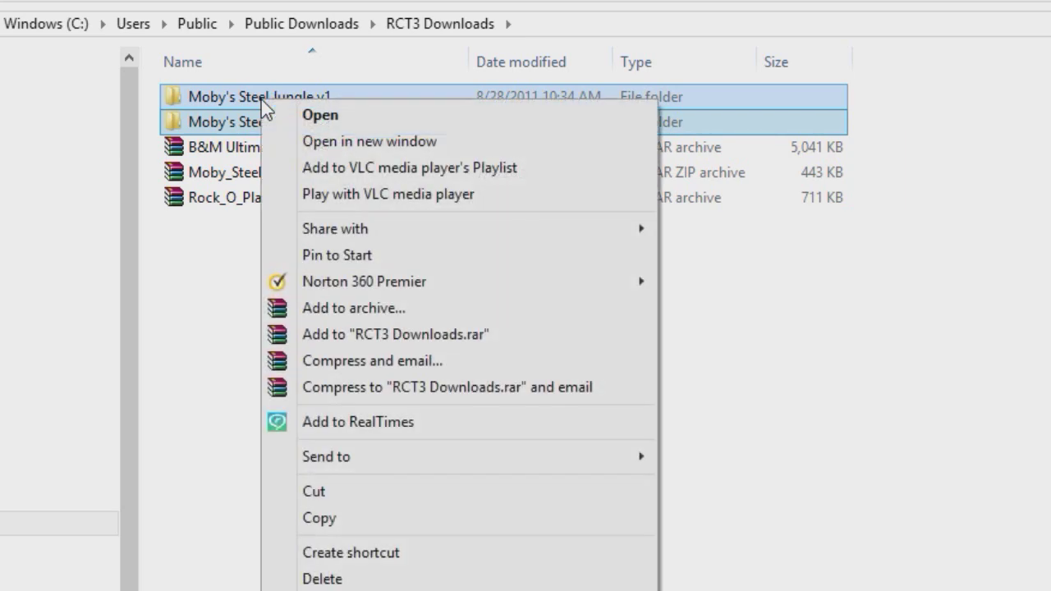
left_click(328, 519)
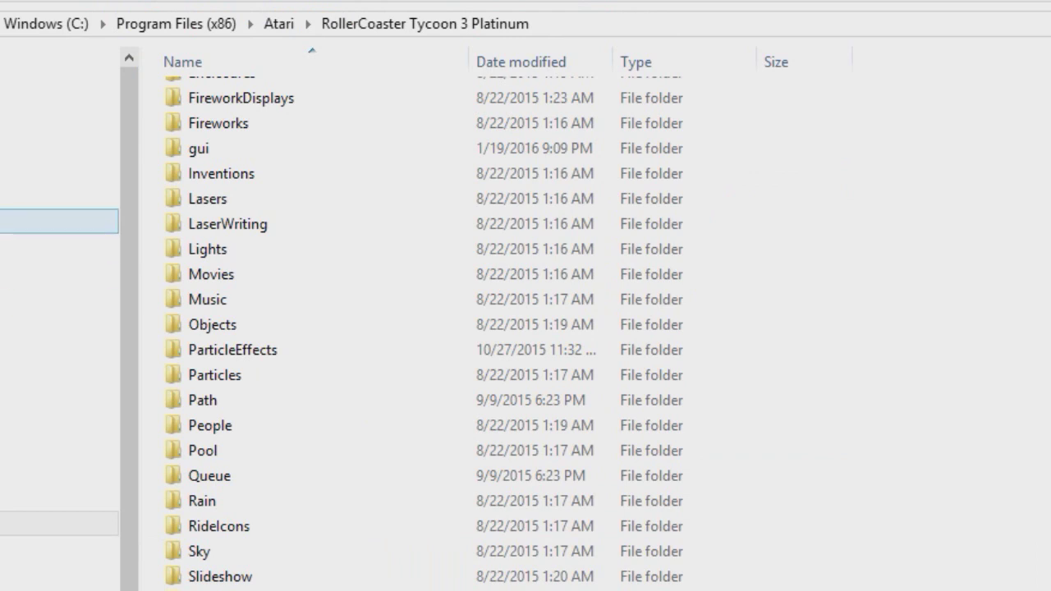
- Go to My Computer and open the Windows (C:) drive
left_click(57, 198)
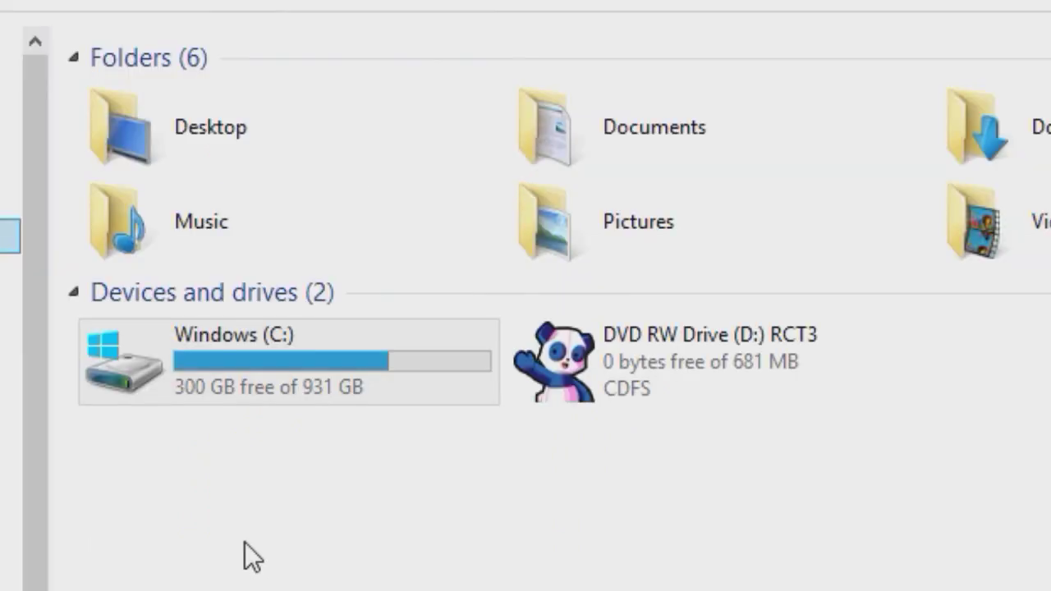
left_click(260, 341)
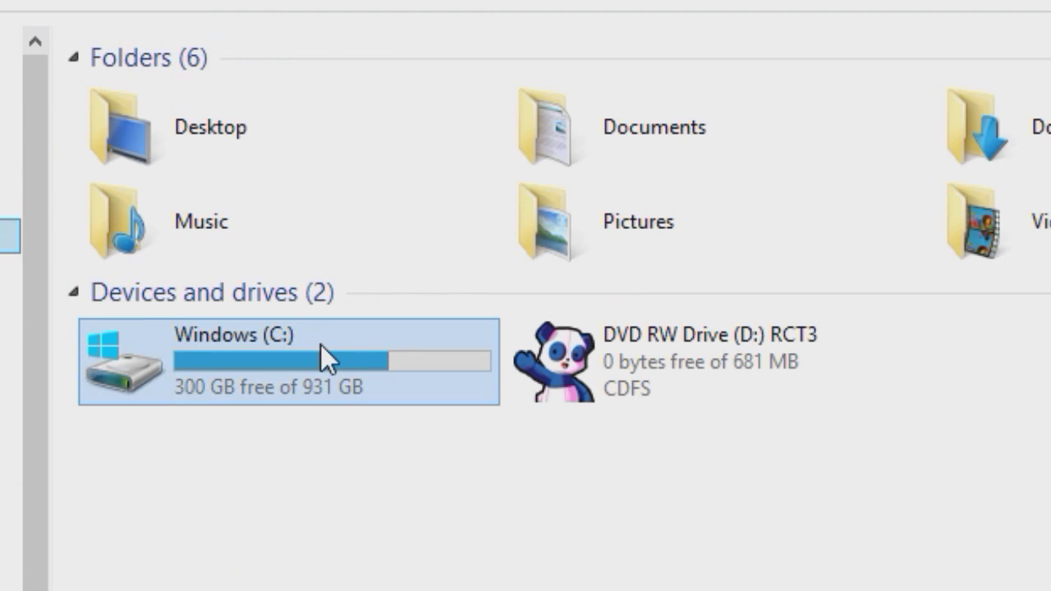
mouse_move(321, 345)
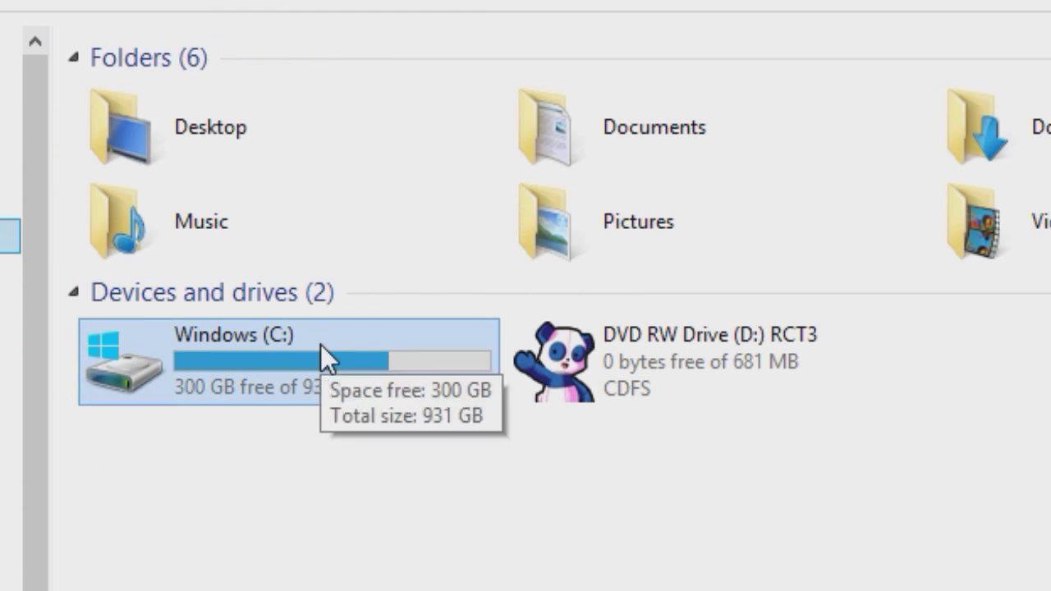
double_click(321, 345)
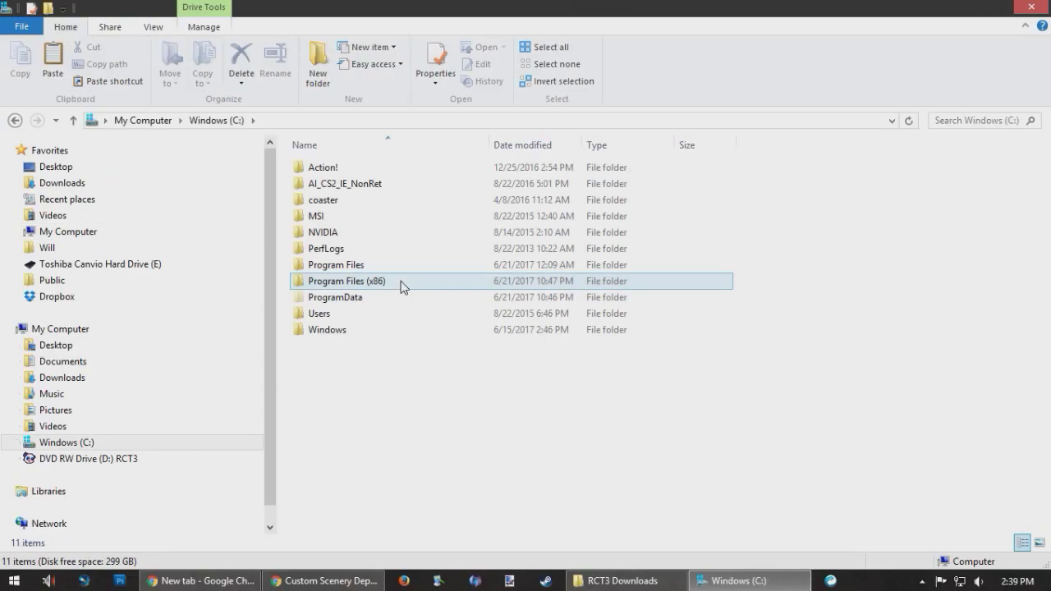
- Open the RollerCoaster Tycoon 3 Platinum game folder inside Program Files (x86)\Atari
left_click(362, 264)
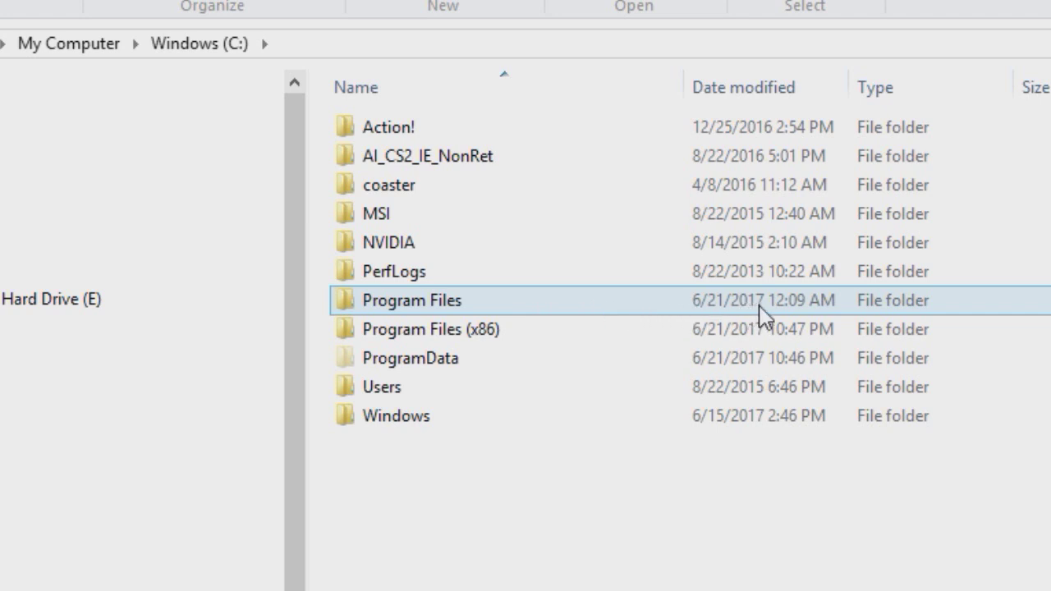
mouse_move(762, 313)
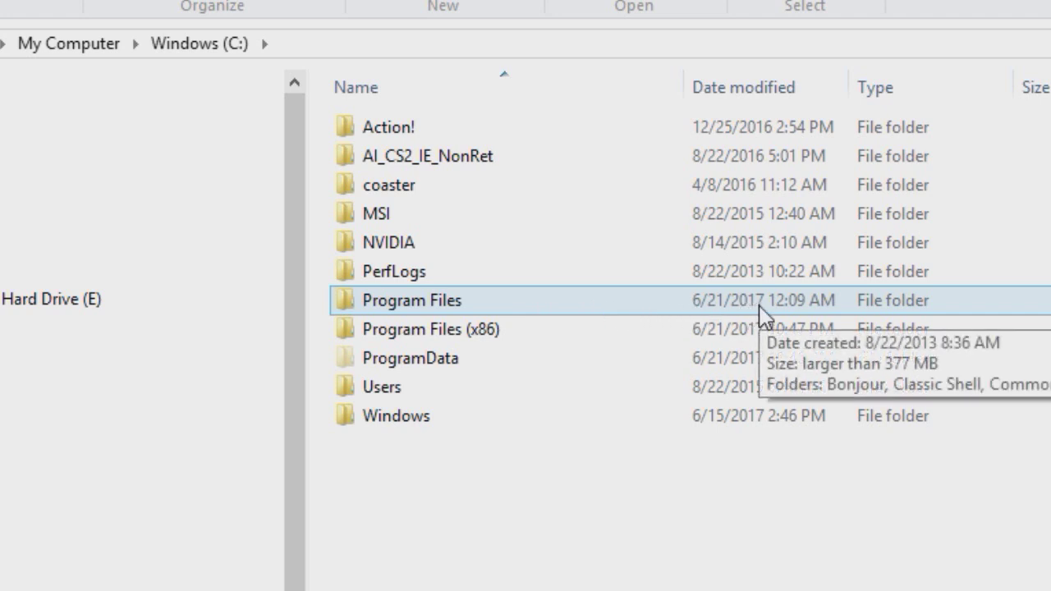
left_click(492, 333)
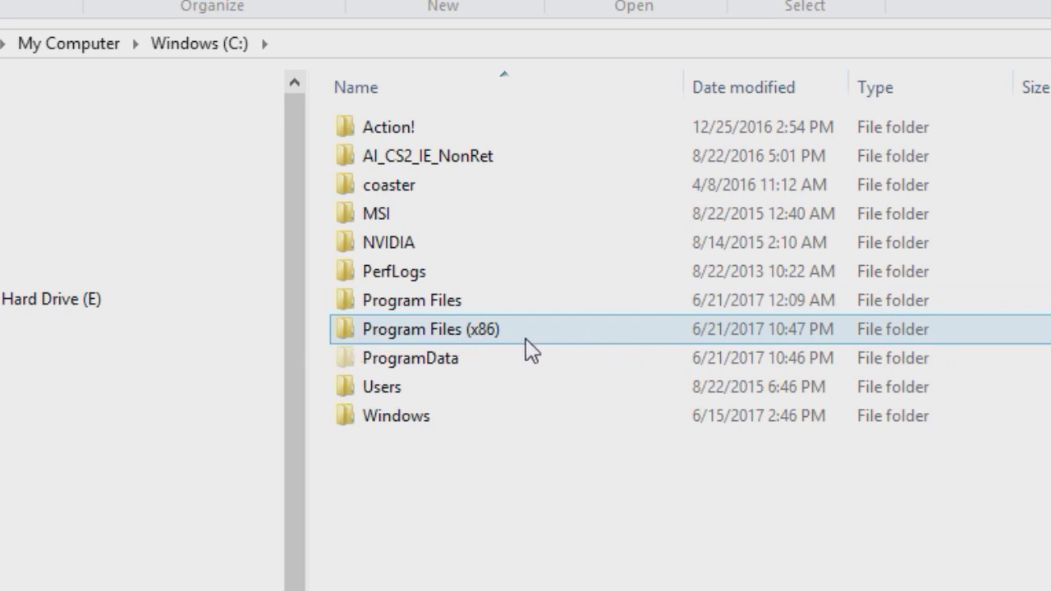
double_click(635, 330)
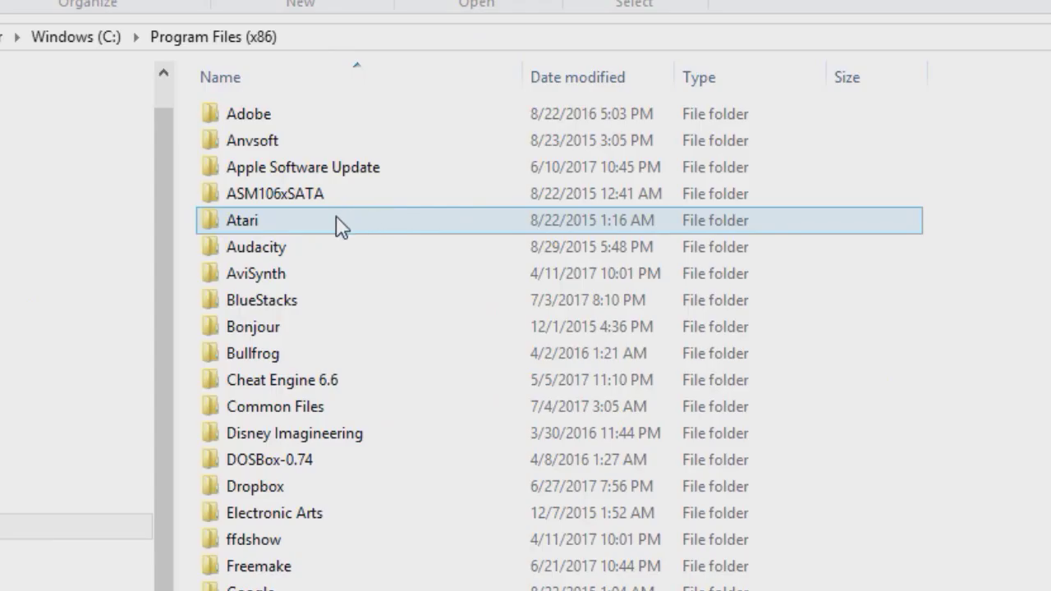
double_click(342, 227)
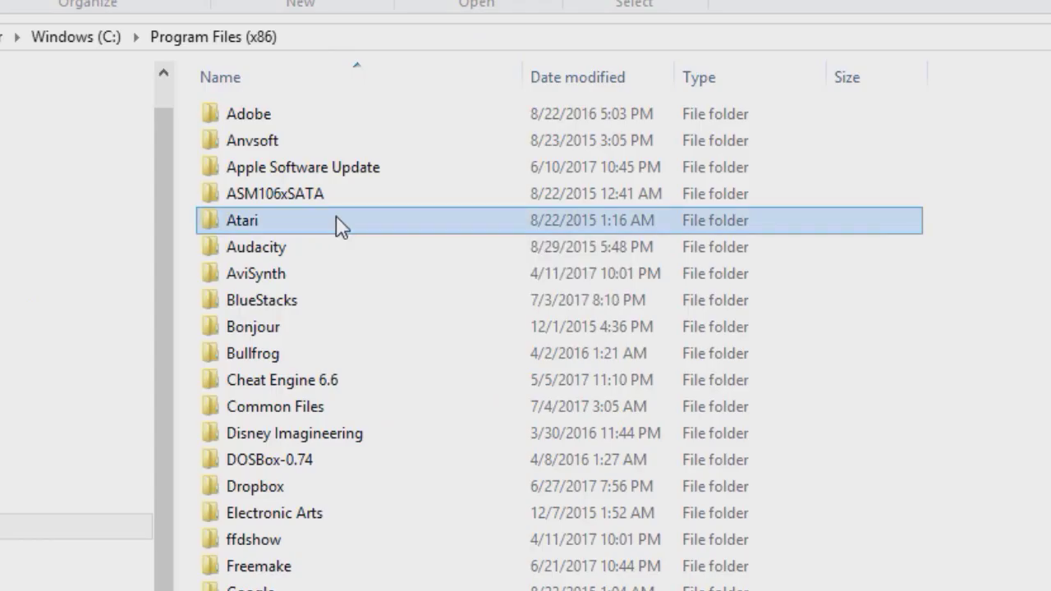
left_click(357, 119)
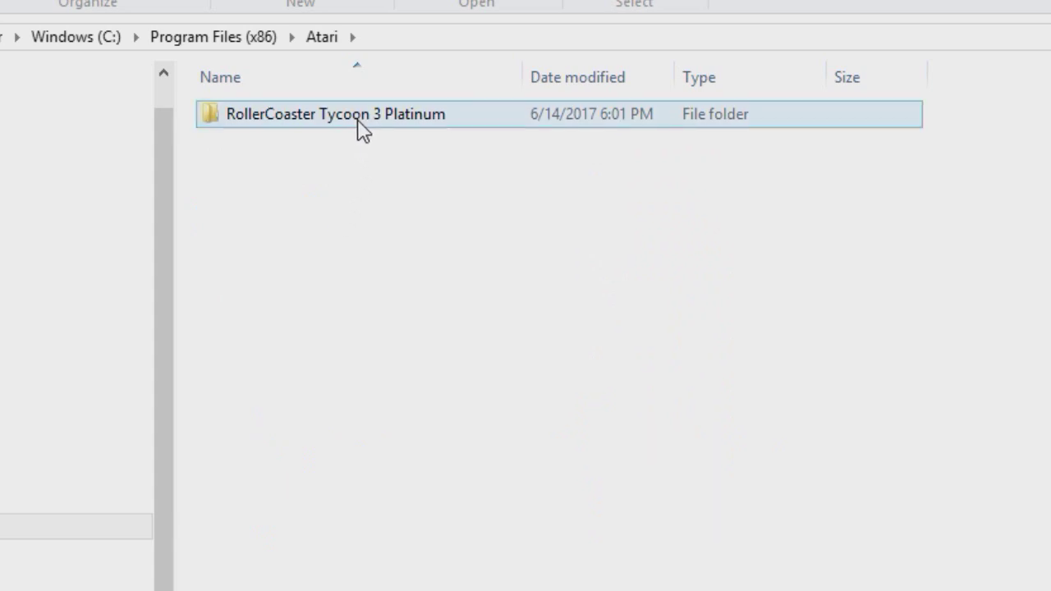
double_click(361, 123)
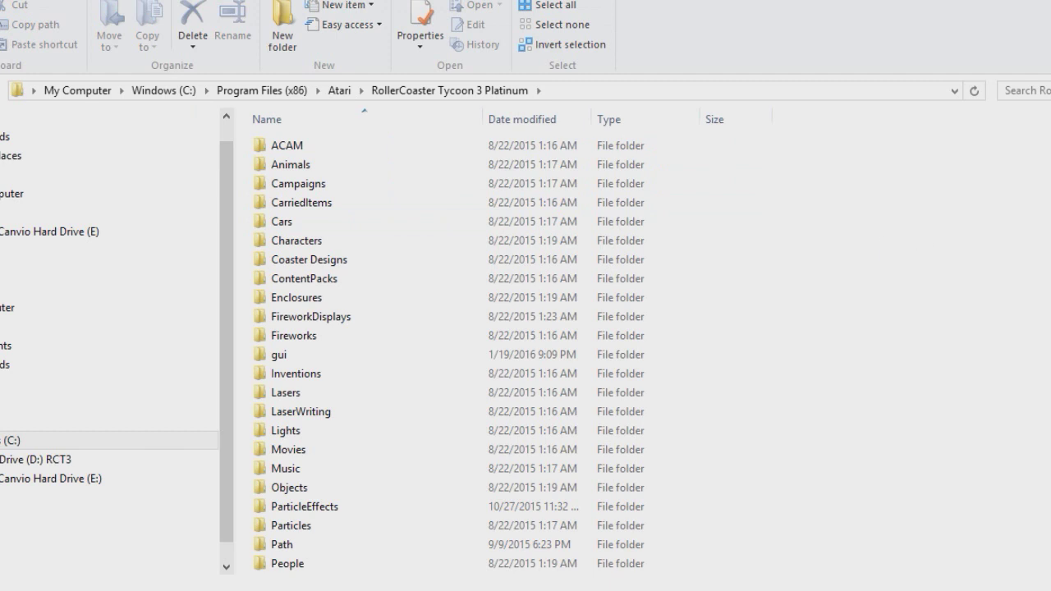
- Open the Themed folder inside the game's Style folder
scroll(633, 353, "down", 2)
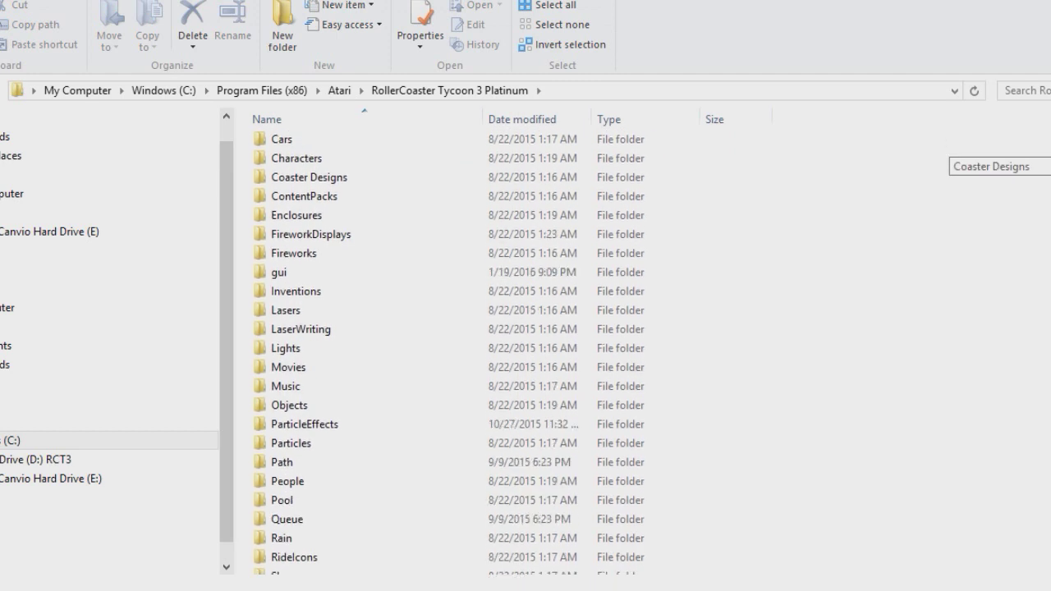
scroll(1011, 319, "down", 5)
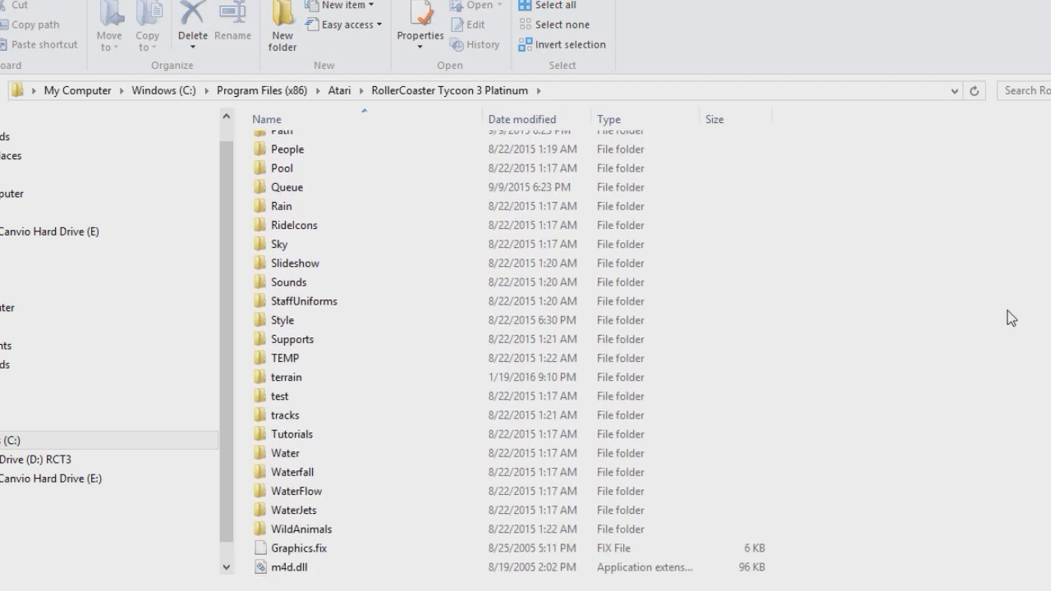
left_click(313, 325)
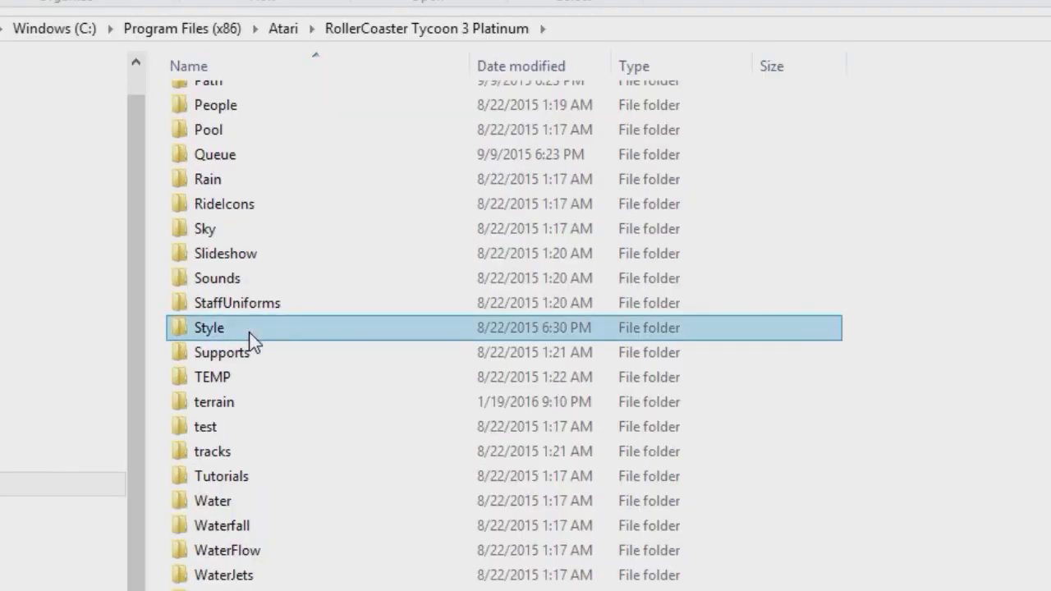
double_click(249, 333)
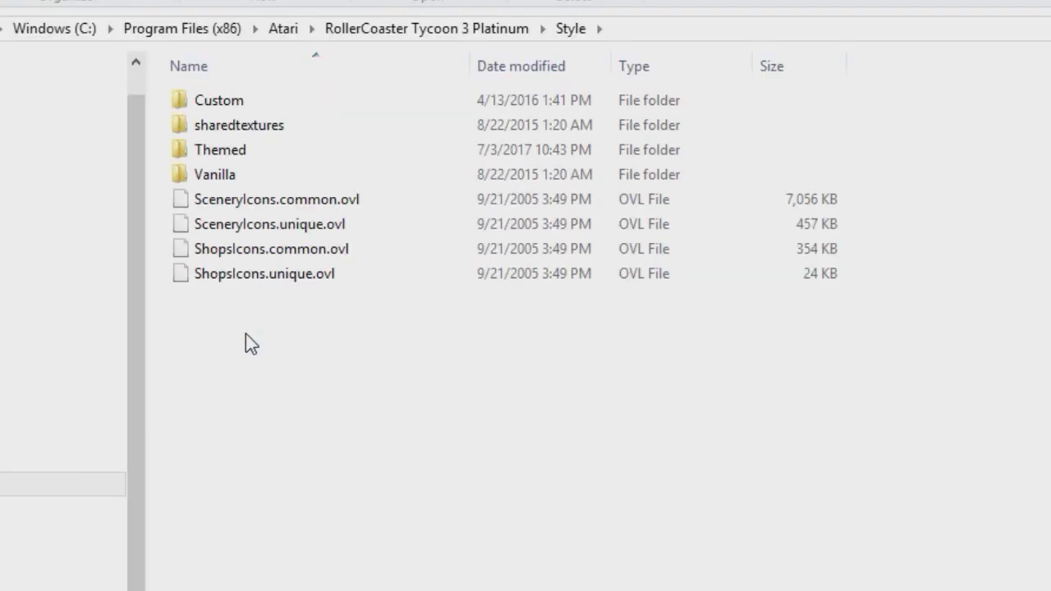
left_click(377, 156)
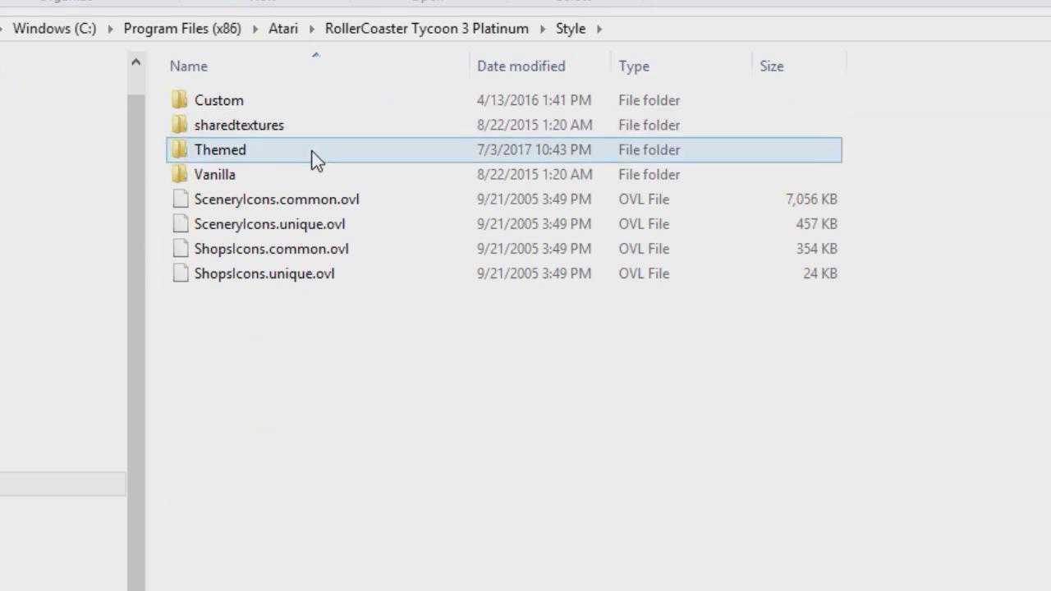
double_click(389, 150)
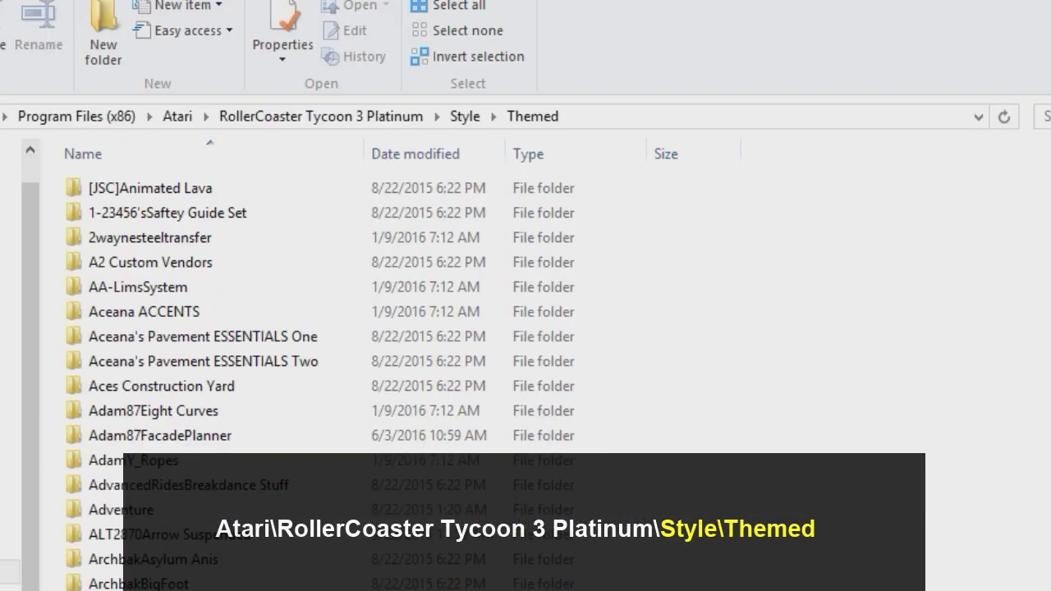
- Try to paste the copied Moby's Steel Jungle folders into the Themed folder and cancel the file replacement
right_click(751, 223)
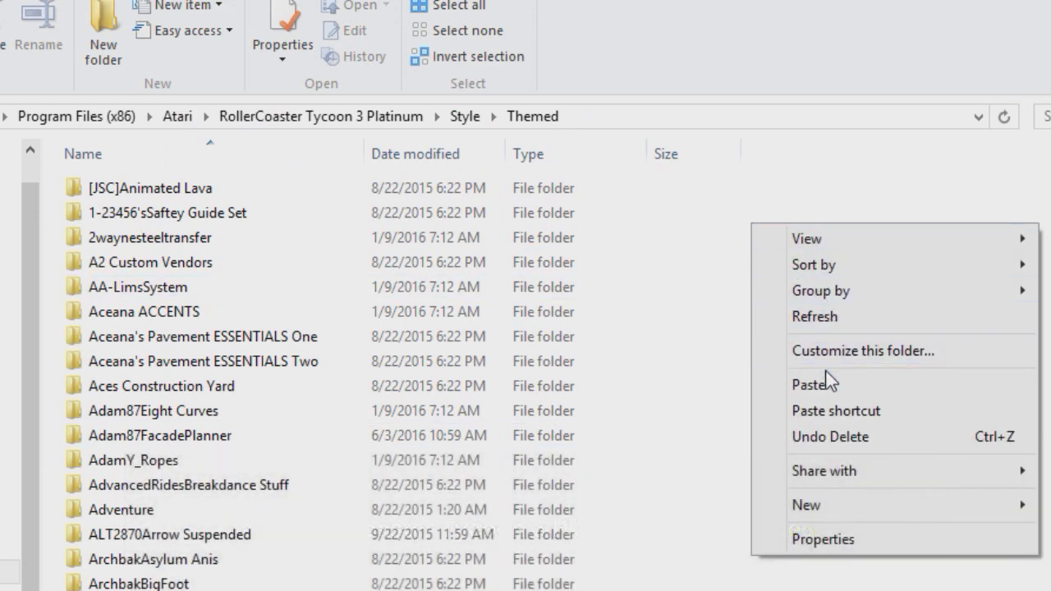
left_click(824, 385)
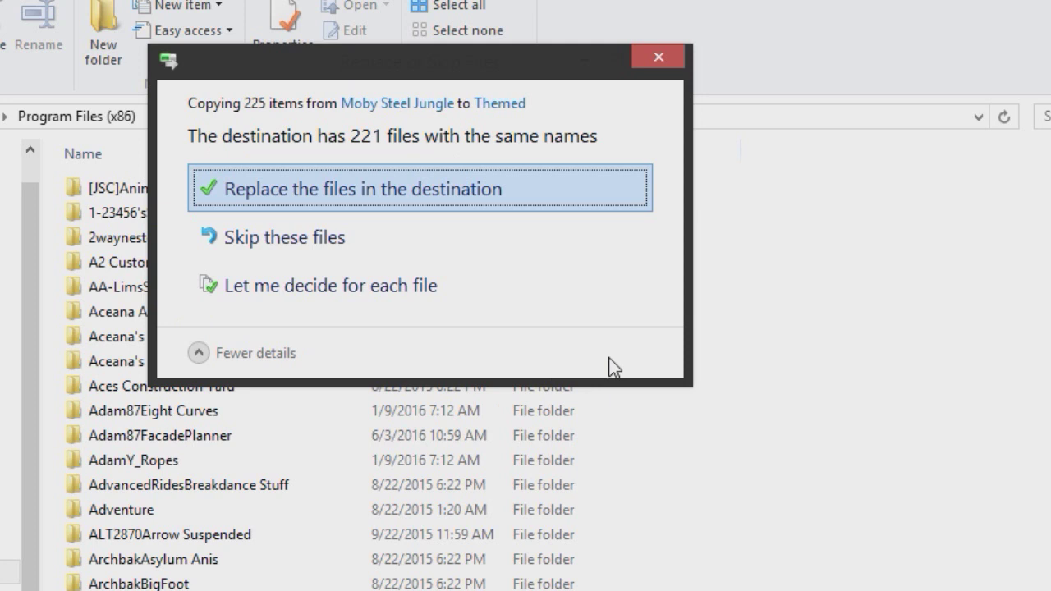
left_click(657, 59)
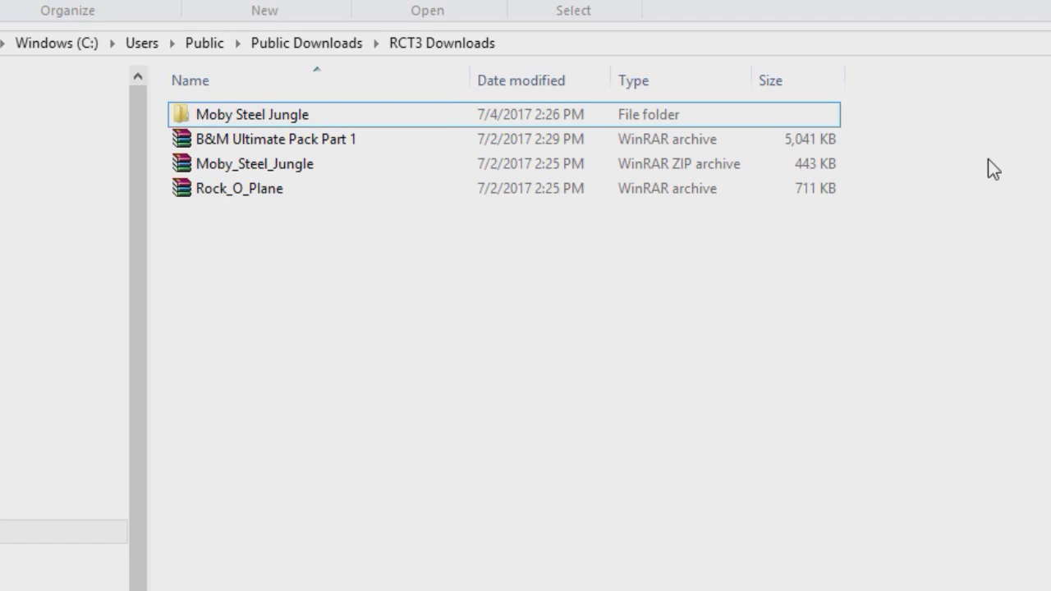
- Open the Moby Steel Jungle folder in RCT3 Downloads and examine the files inside Moby's Steel Jungle v1
left_click(812, 121)
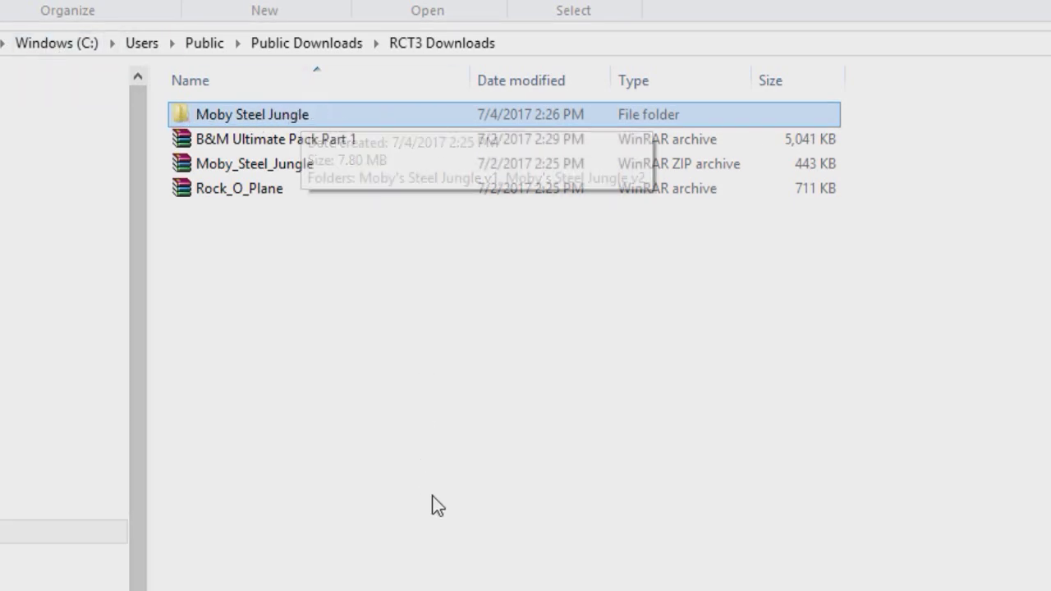
double_click(398, 114)
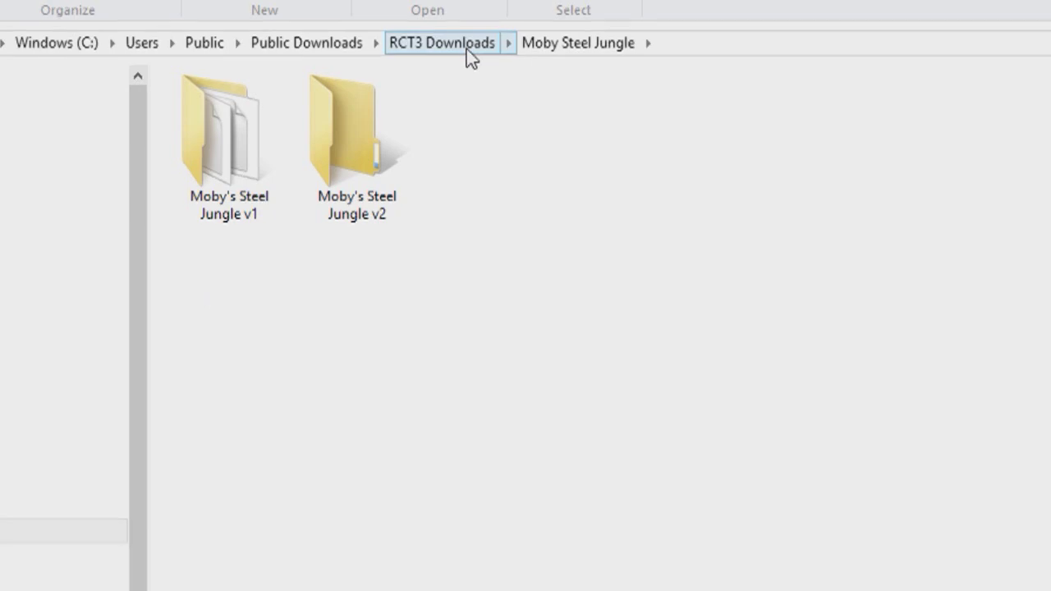
double_click(258, 161)
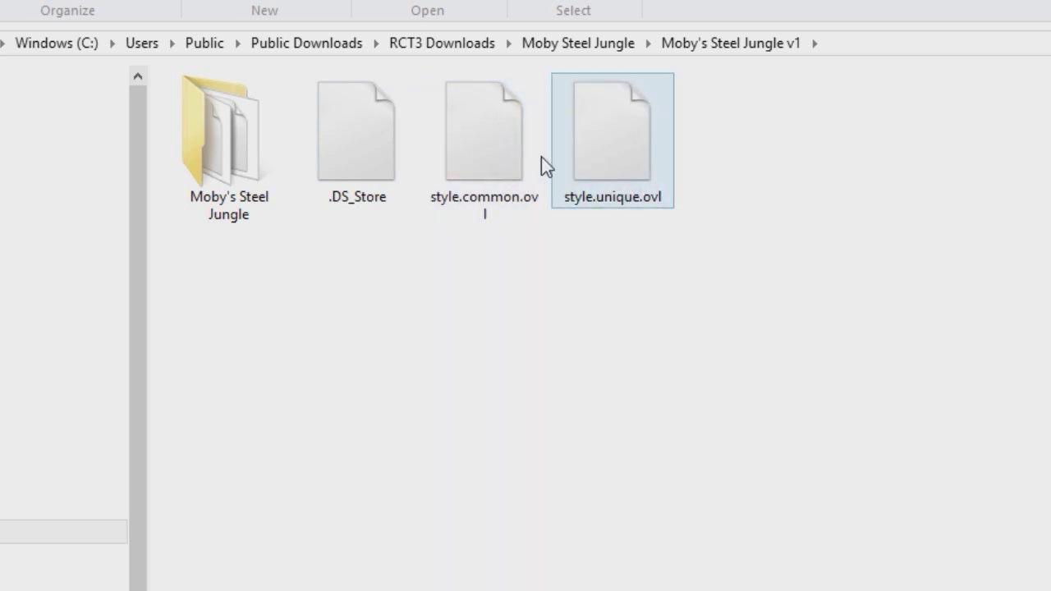
left_click_drag(471, 379, 657, 123)
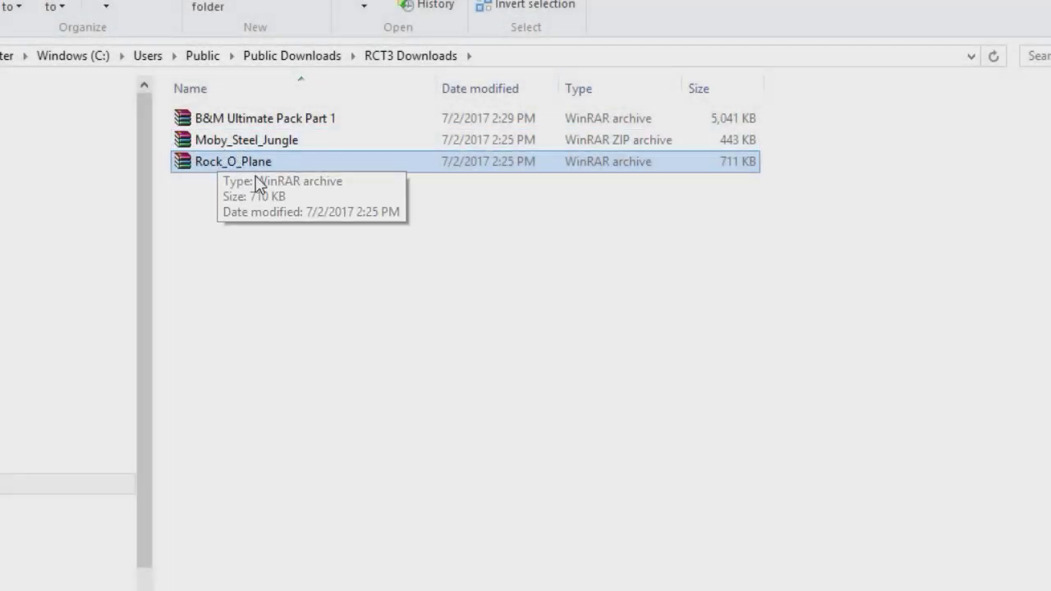
- Extract the Rock_O_Plane archive directly into RCT3 Downloads and read the Instalation text document
right_click(306, 163)
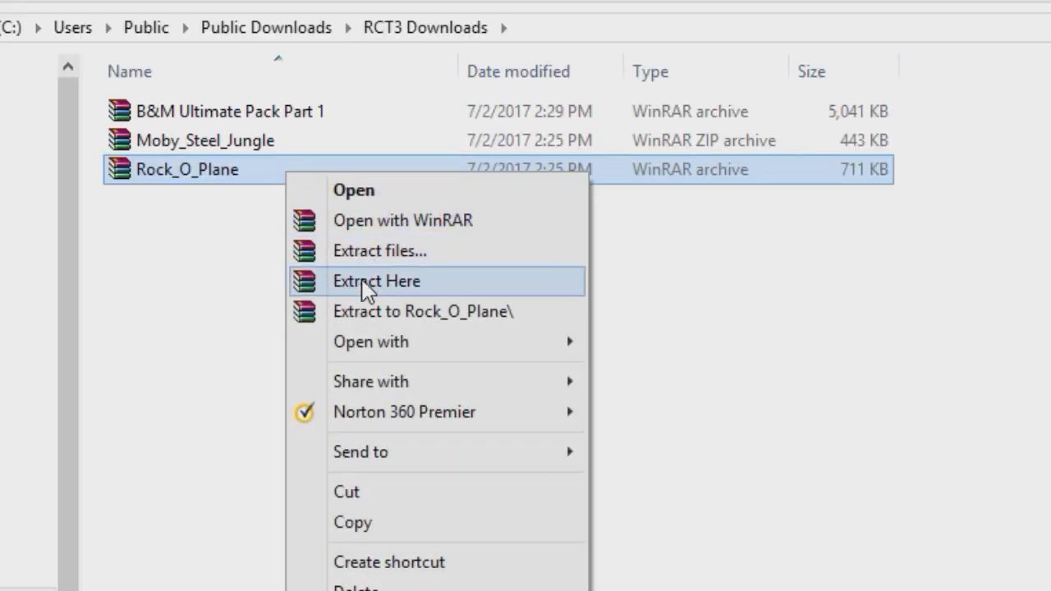
left_click(365, 282)
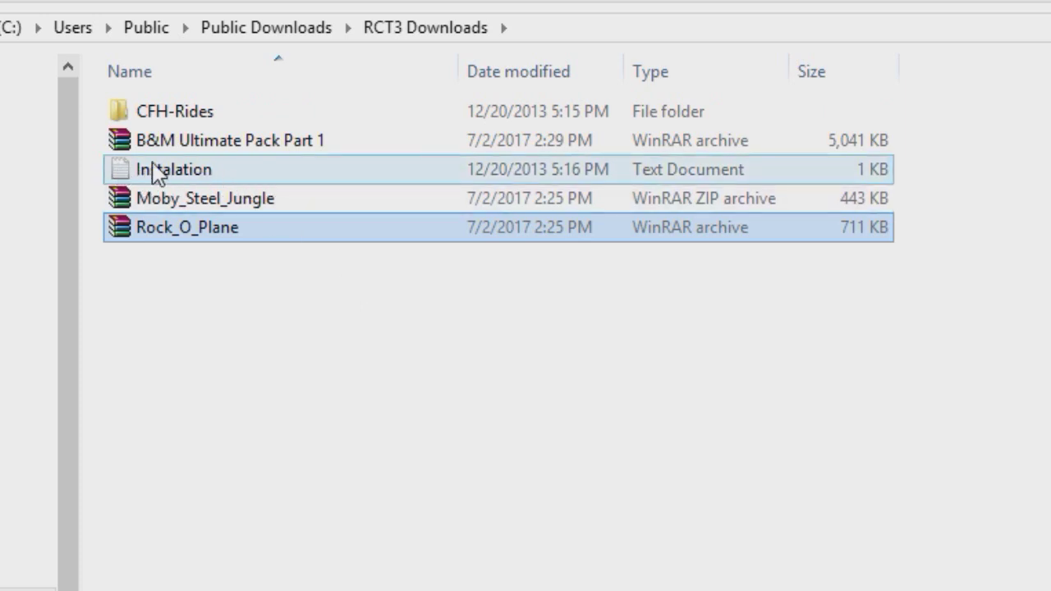
double_click(252, 161)
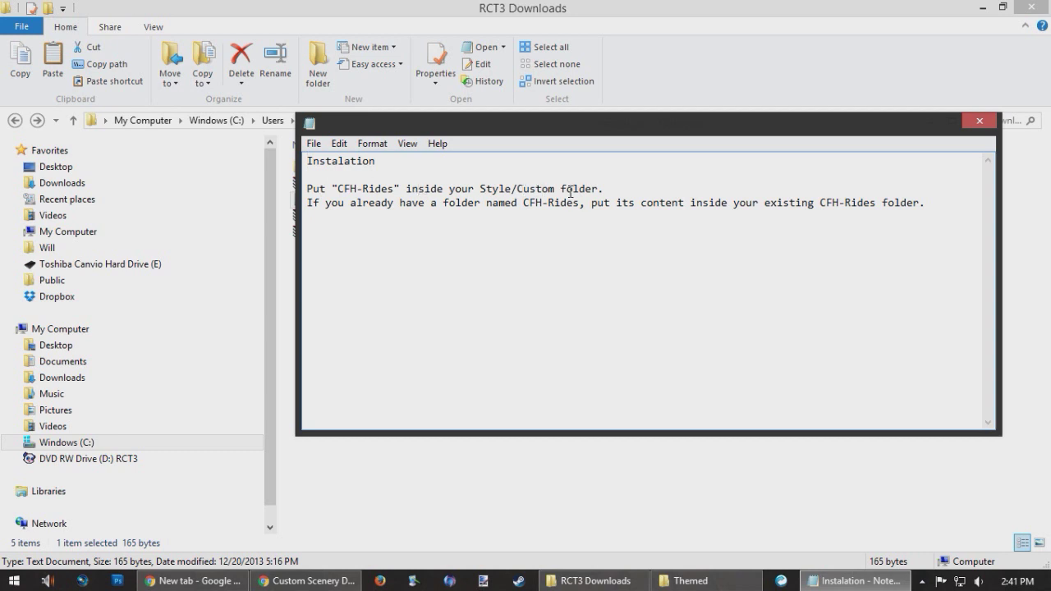
left_click(980, 121)
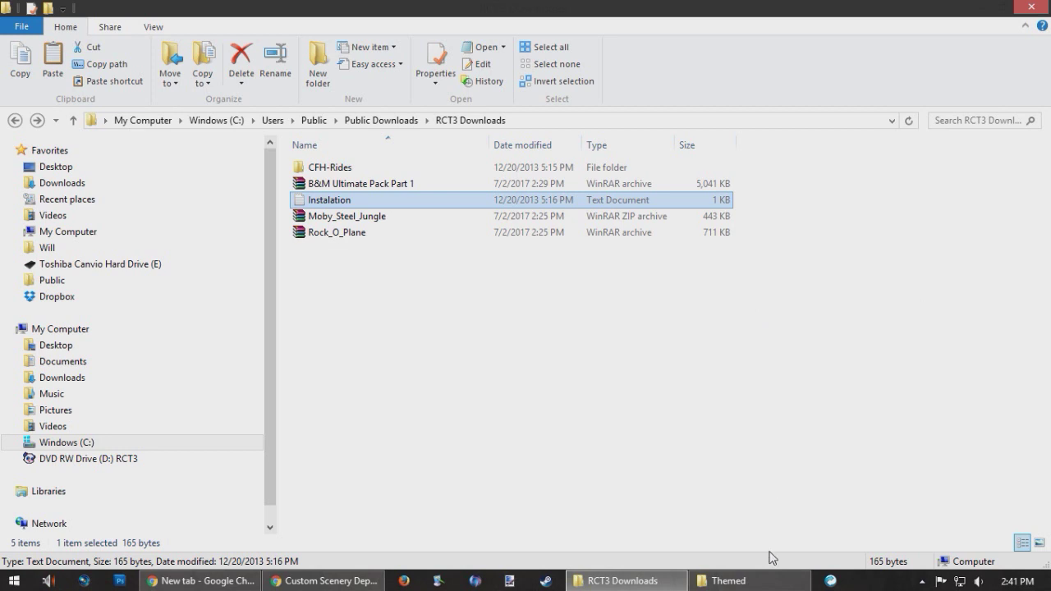
- Locate the Custom folder in the game's Style directory and check the contents of the extracted CFH-Rides folder
left_click(739, 580)
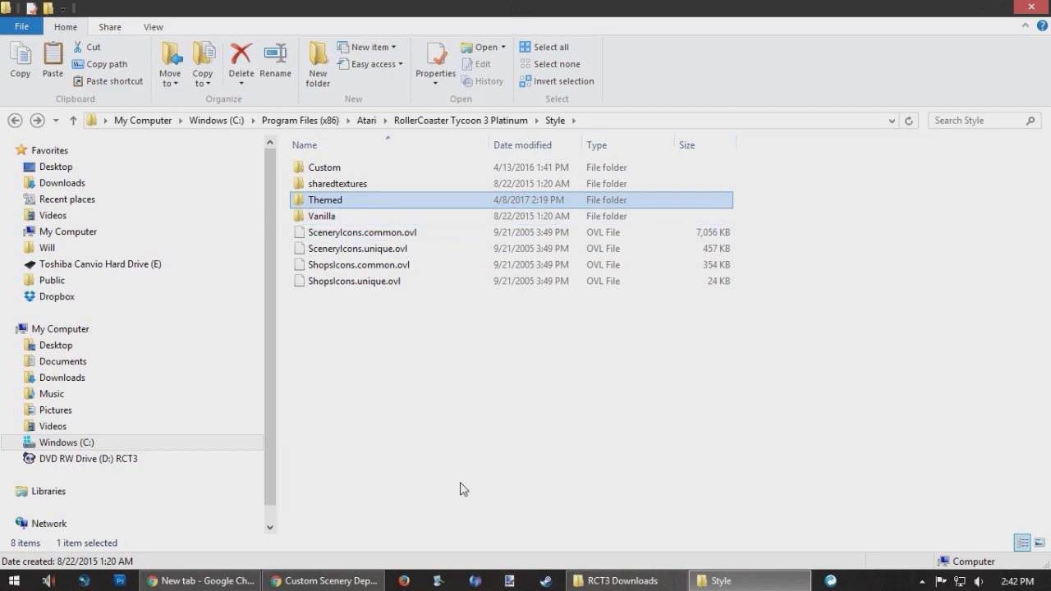
left_click(348, 169)
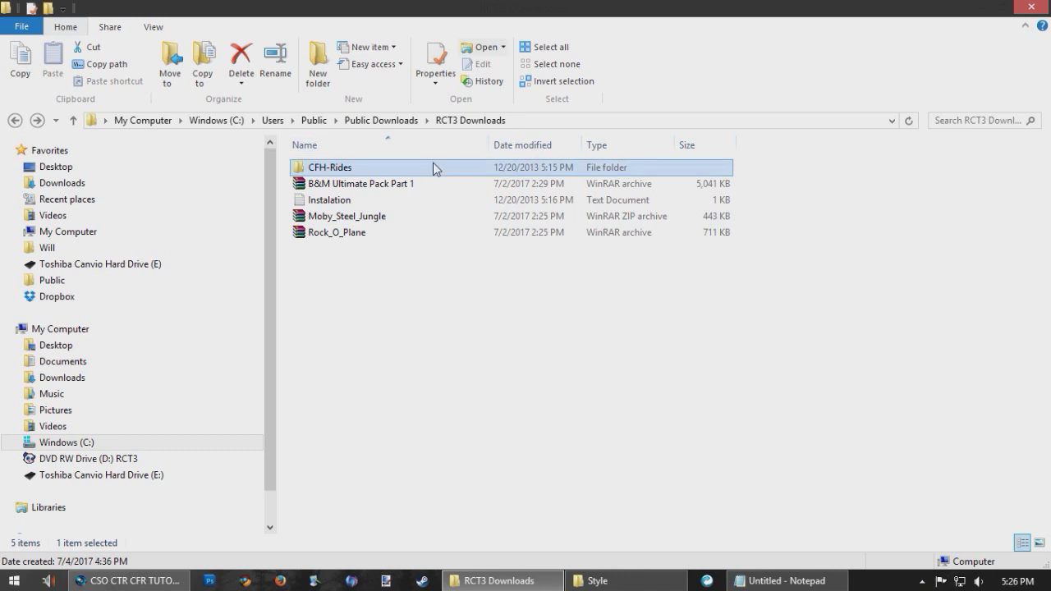
double_click(360, 167)
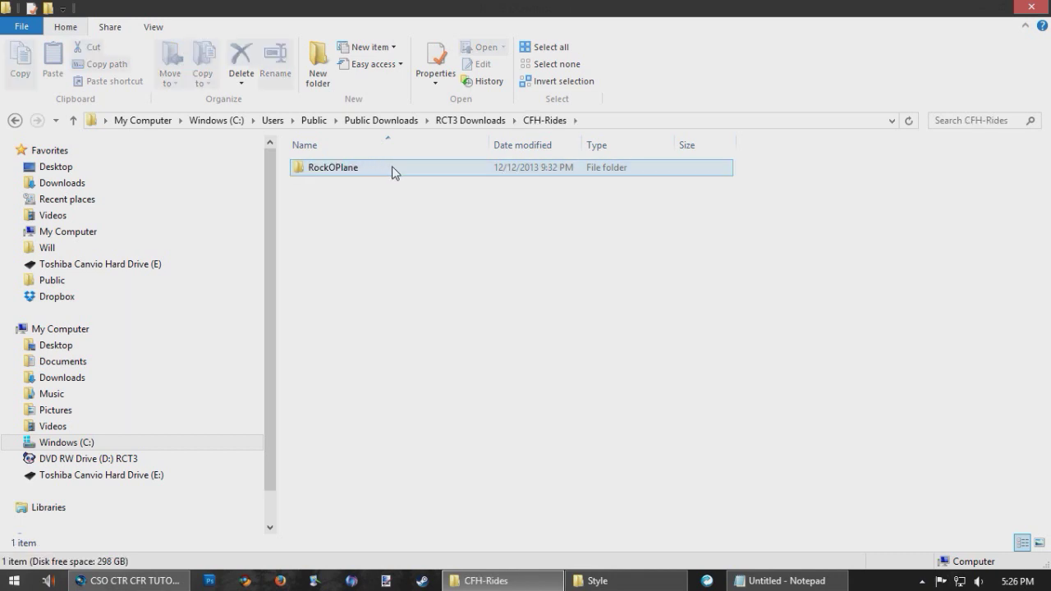
left_click(353, 169)
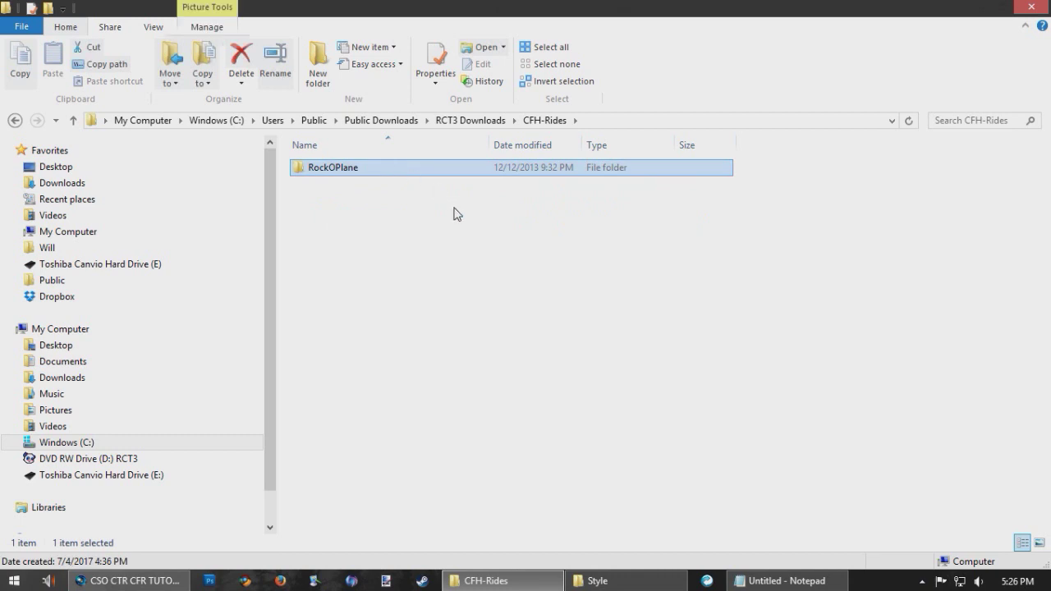
key("BackSpace")
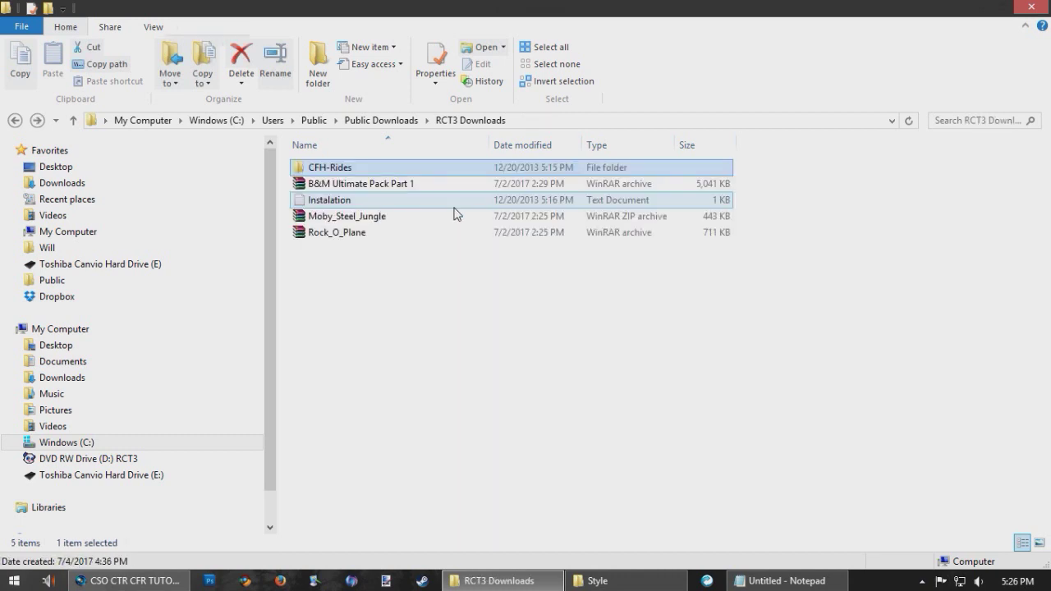
- Check which folders the game's Style\Custom directory contains and return to Style
left_click(596, 580)
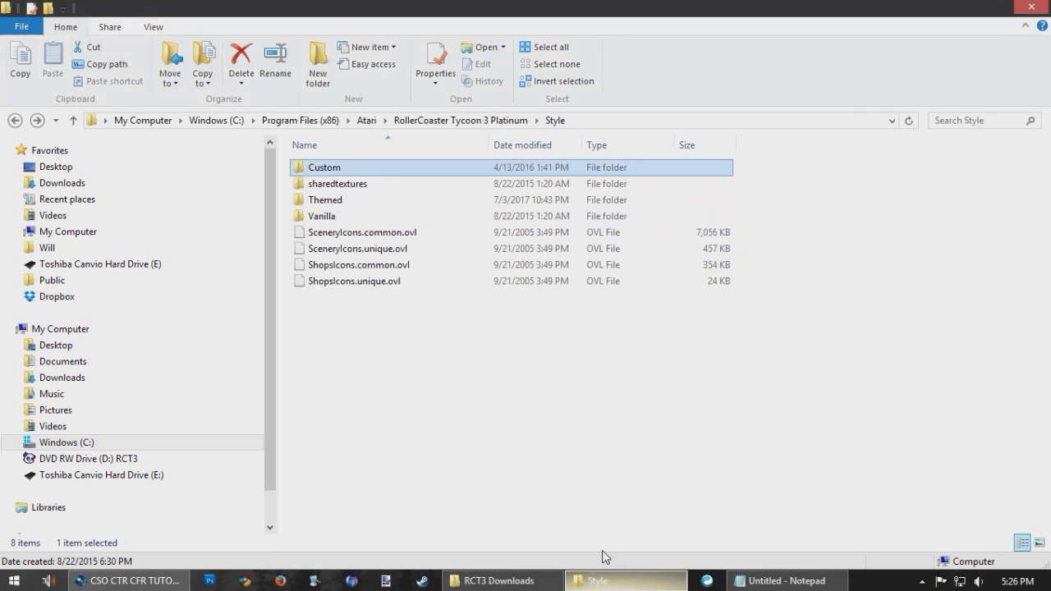
double_click(392, 173)
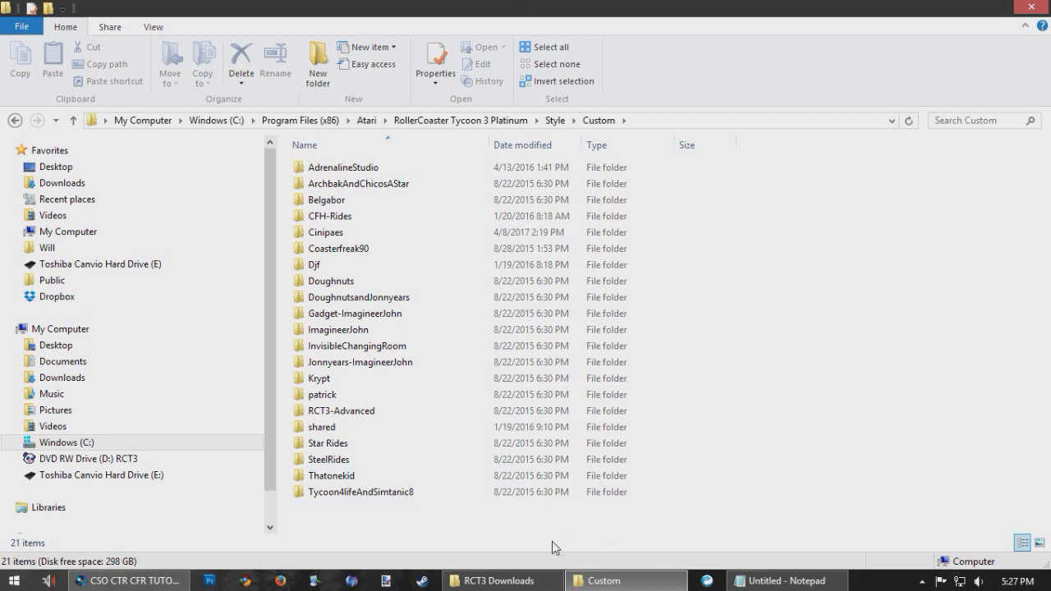
key("alt+Up")
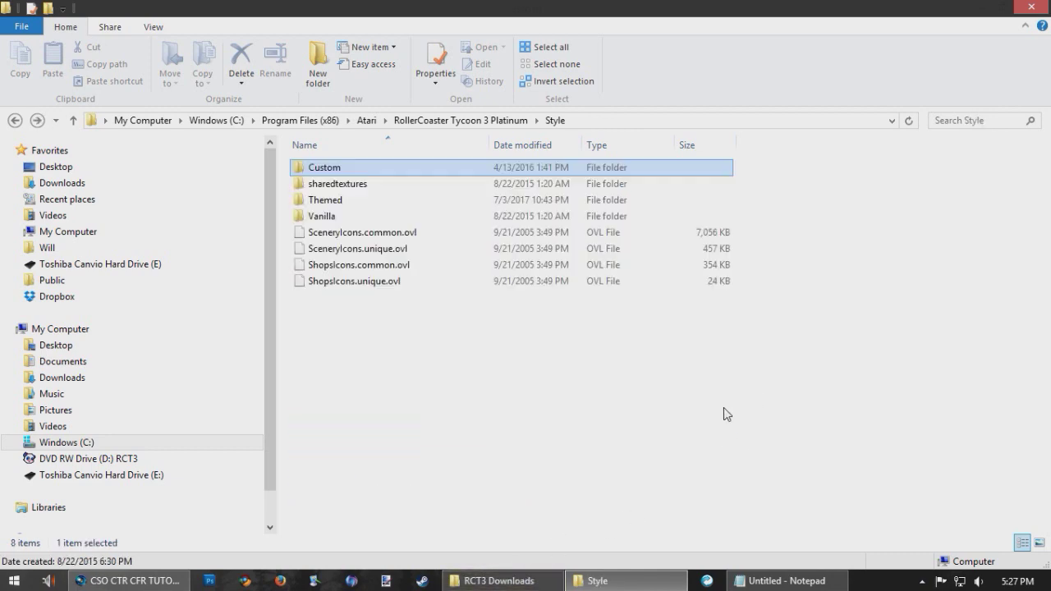
- Copy the extracted CFH-Rides folder from RCT3 Downloads
left_click(499, 581)
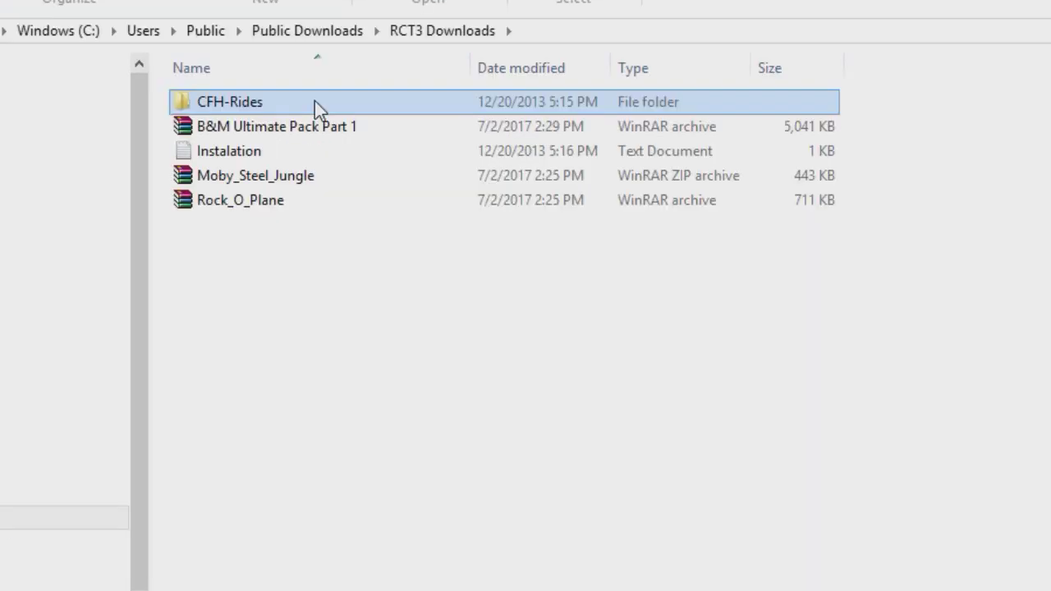
right_click(315, 101)
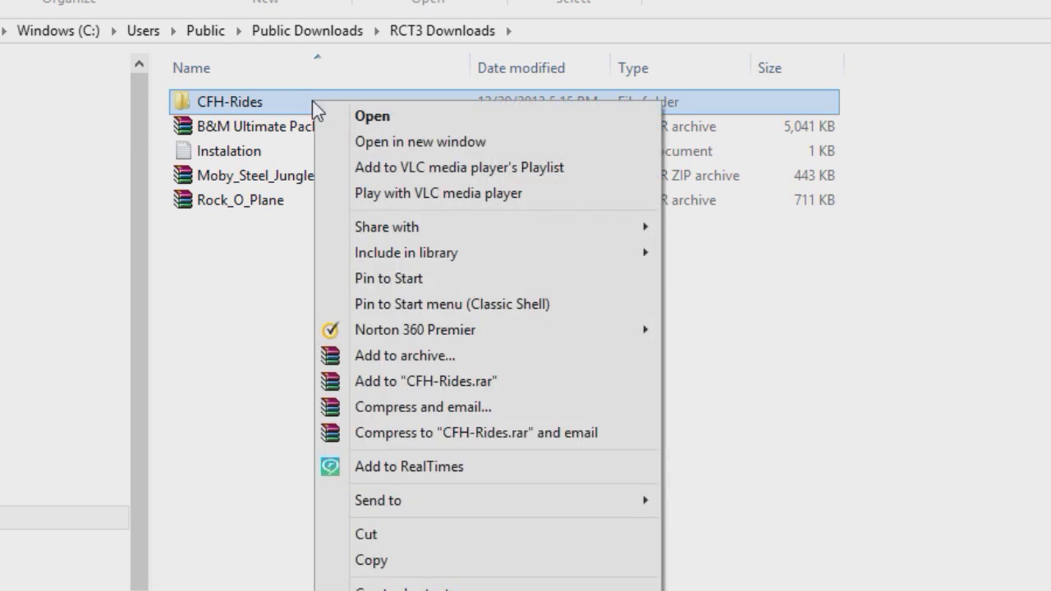
key("Escape")
right_click(314, 101)
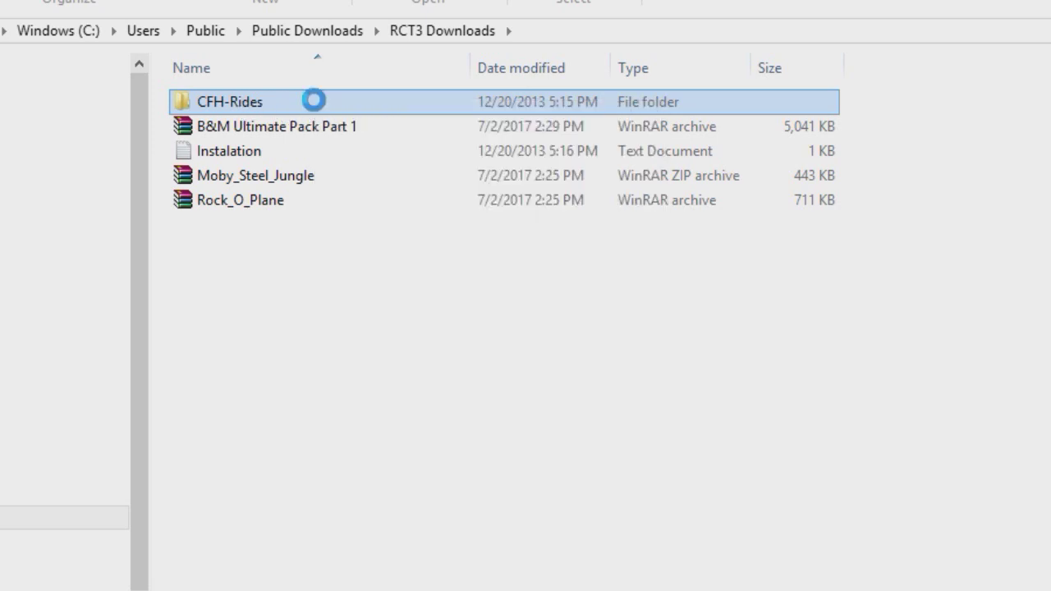
left_click(304, 100)
right_click(315, 101)
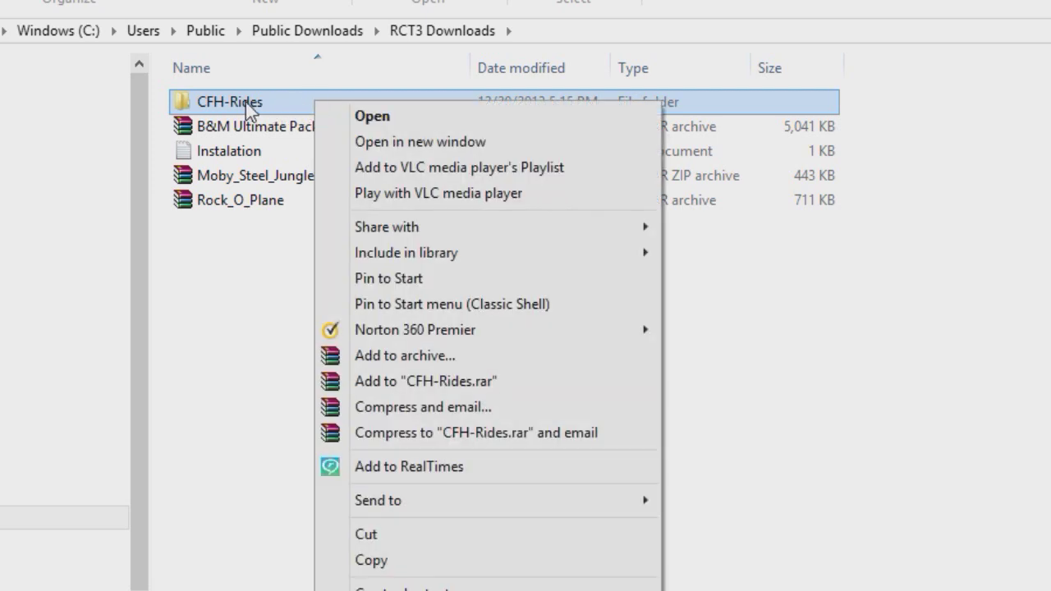
left_click(404, 560)
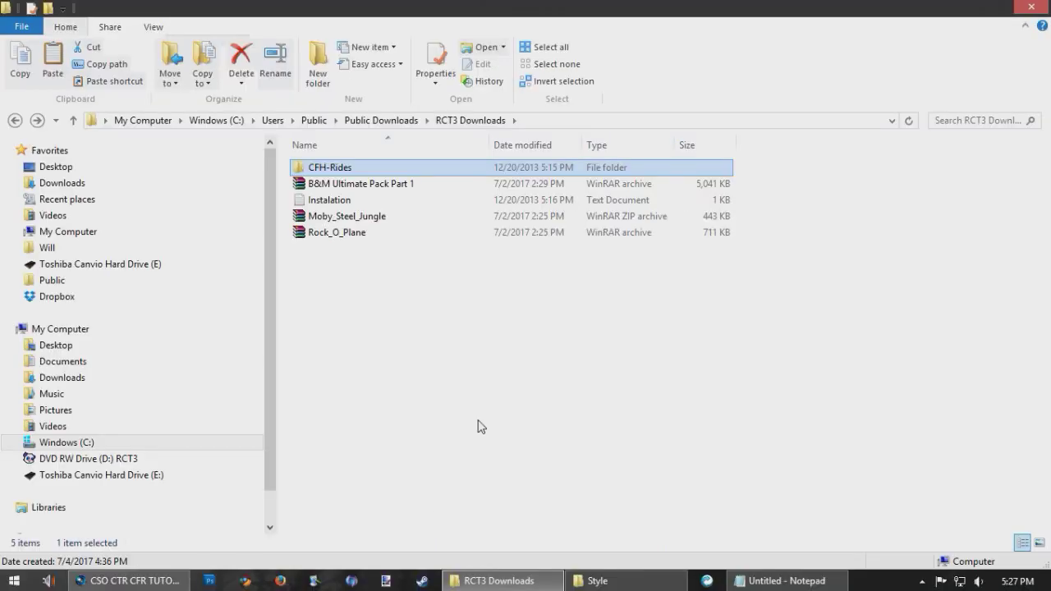
- Try to paste the copied CFH-Rides folder into the game's Style\Custom directory, then cancel replacing the existing files
mouse_move(626, 583)
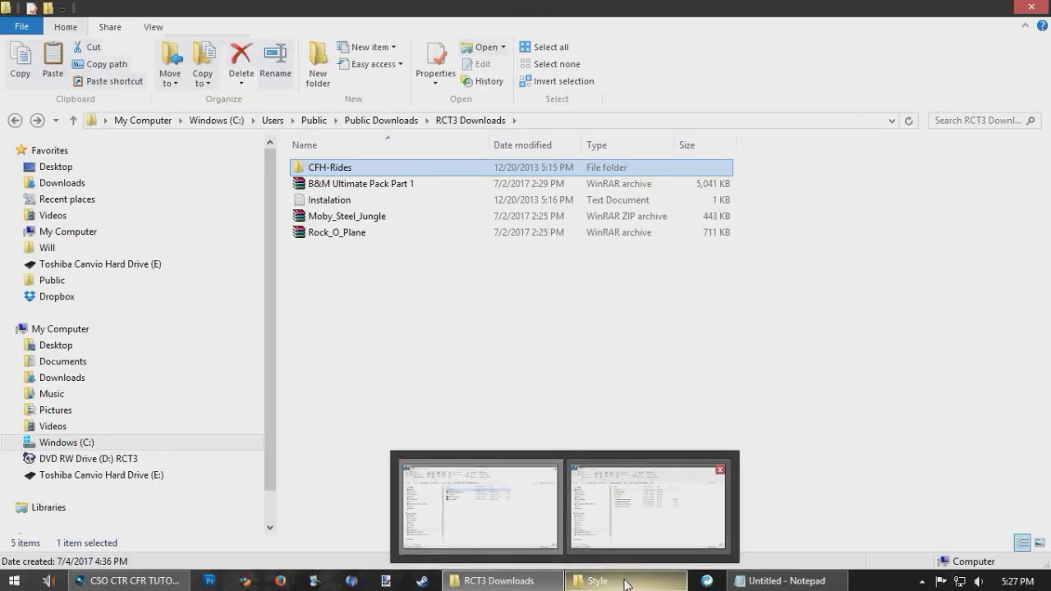
left_click(626, 583)
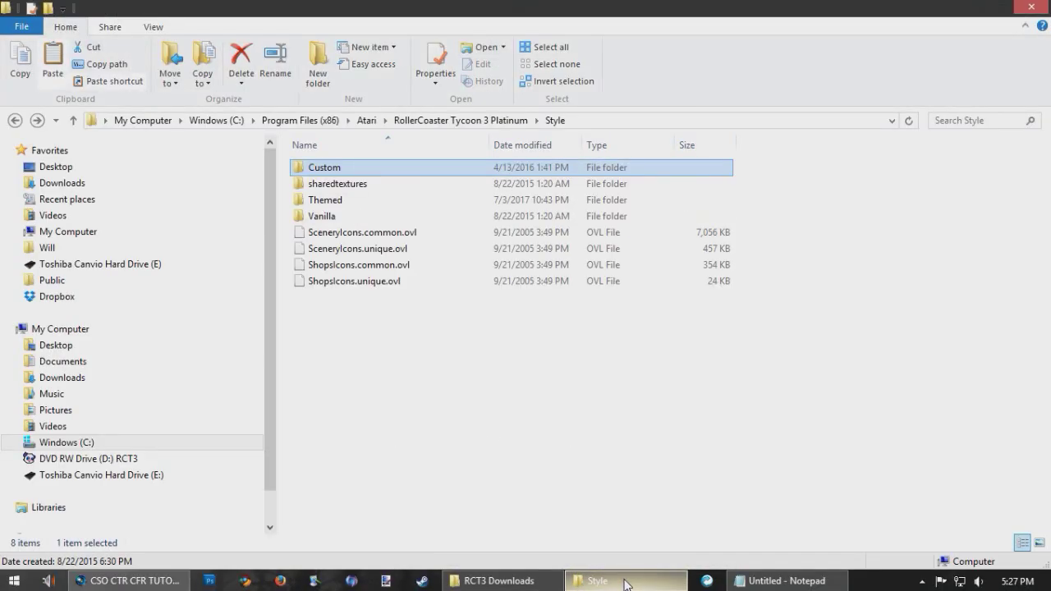
double_click(441, 174)
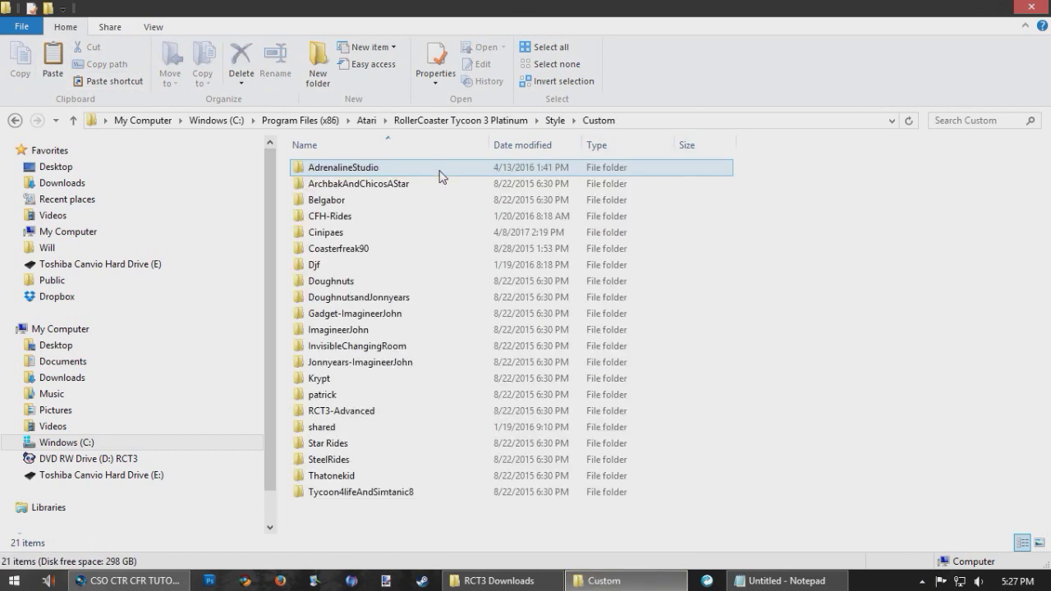
right_click(773, 224)
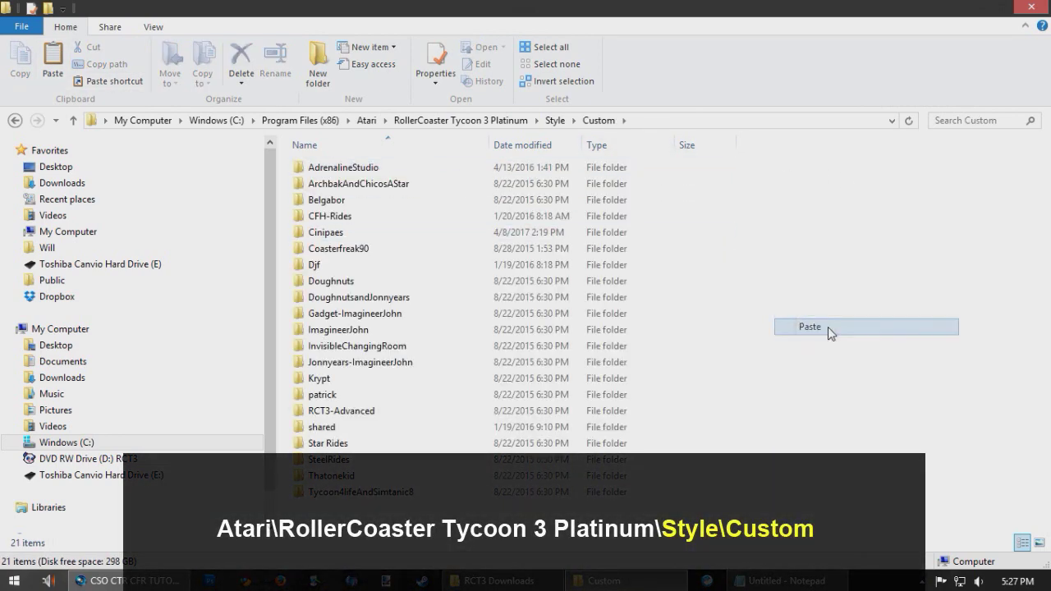
left_click(827, 326)
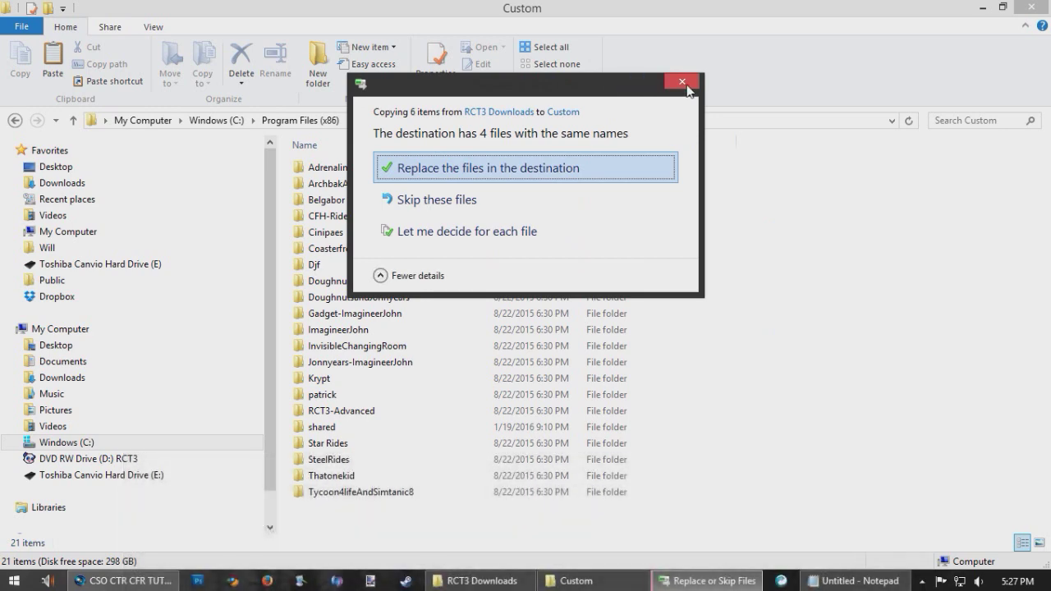
left_click(682, 83)
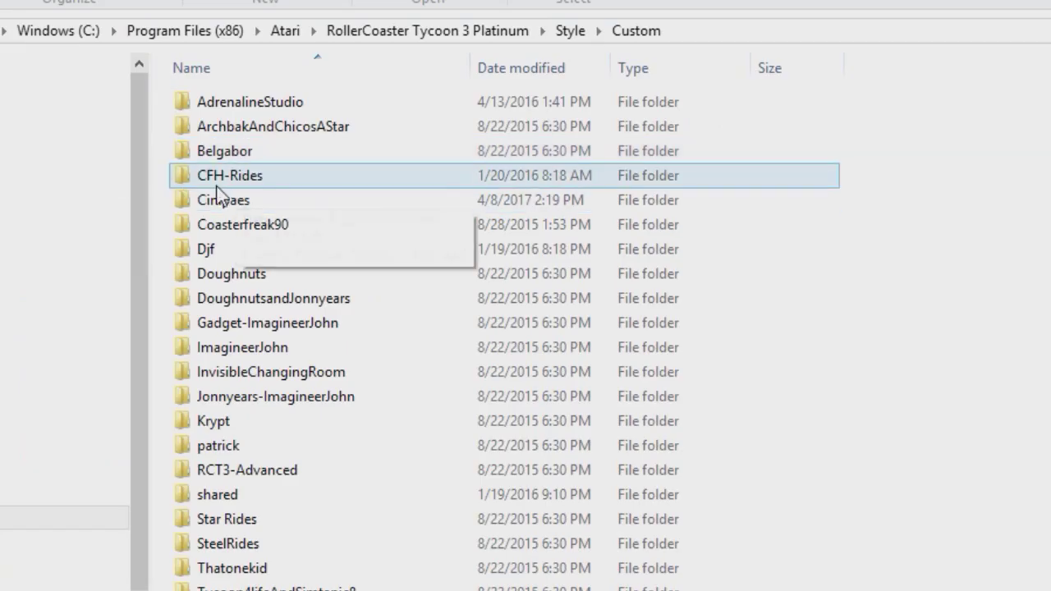
- Find the RockOPlane folder inside the game's Style\Custom\CFH-Rides directory and return to Style
mouse_move(284, 180)
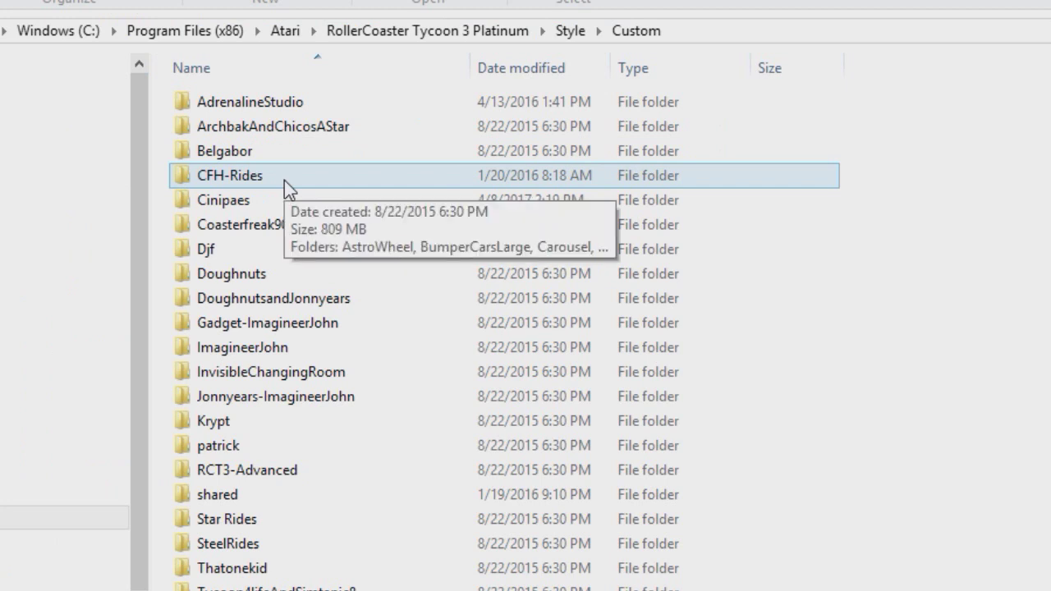
double_click(284, 180)
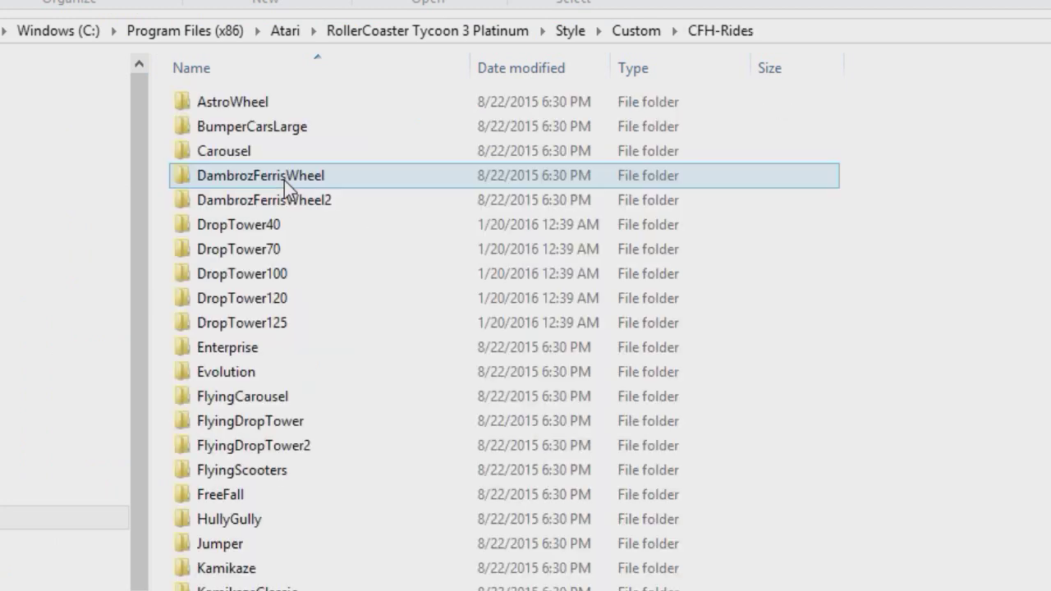
mouse_move(336, 367)
scroll(336, 372, "down", 5)
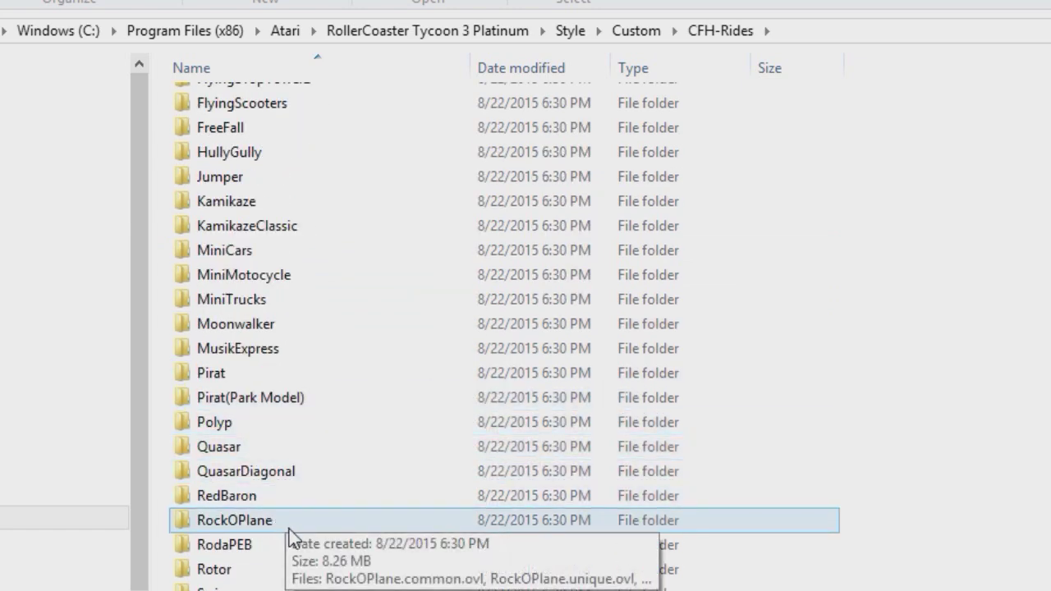
scroll(287, 534, "down", 2)
left_click(383, 403)
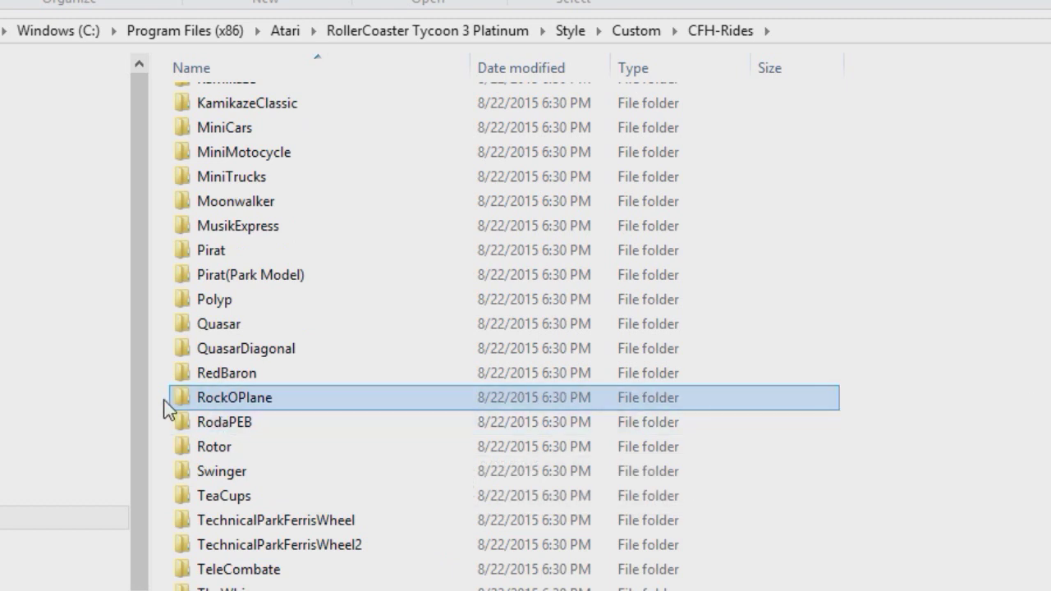
mouse_move(338, 399)
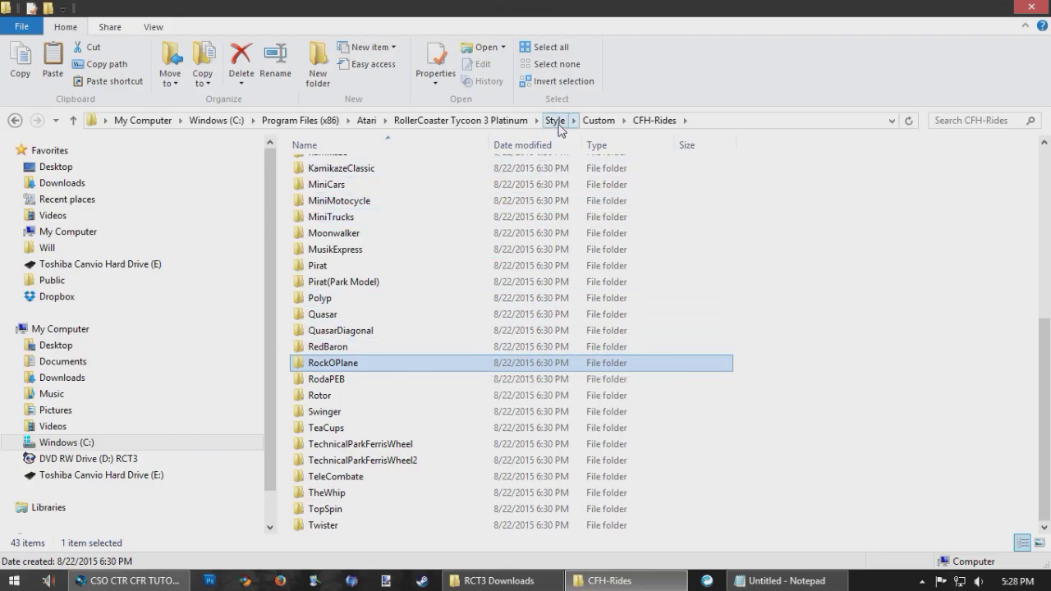
left_click(555, 120)
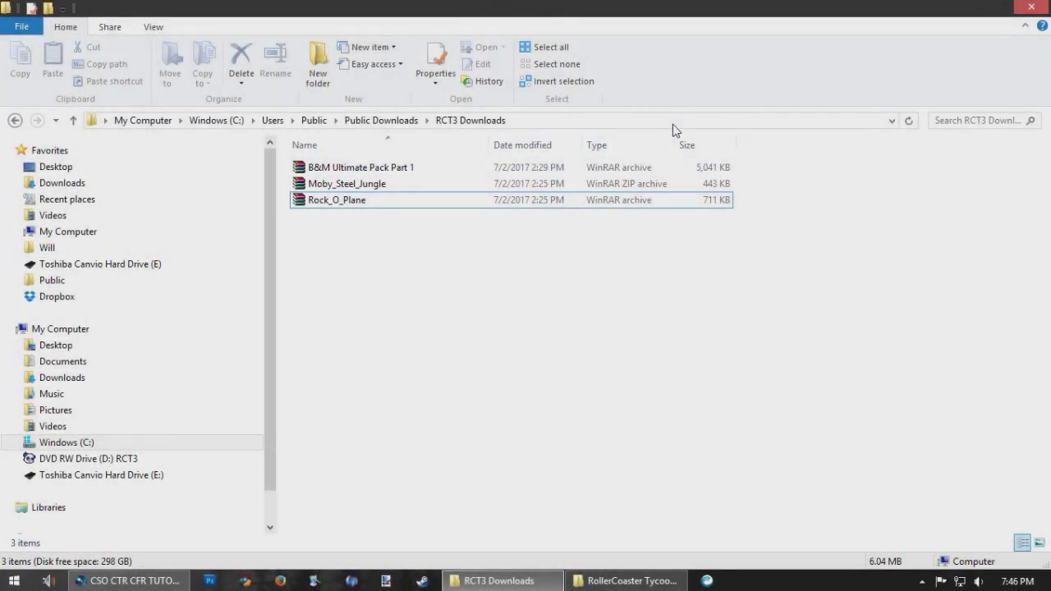
- Extract the B&M Ultimate Pack Part 1 archive directly into RCT3 Downloads
left_click(672, 121)
left_click(854, 261)
left_click(514, 175)
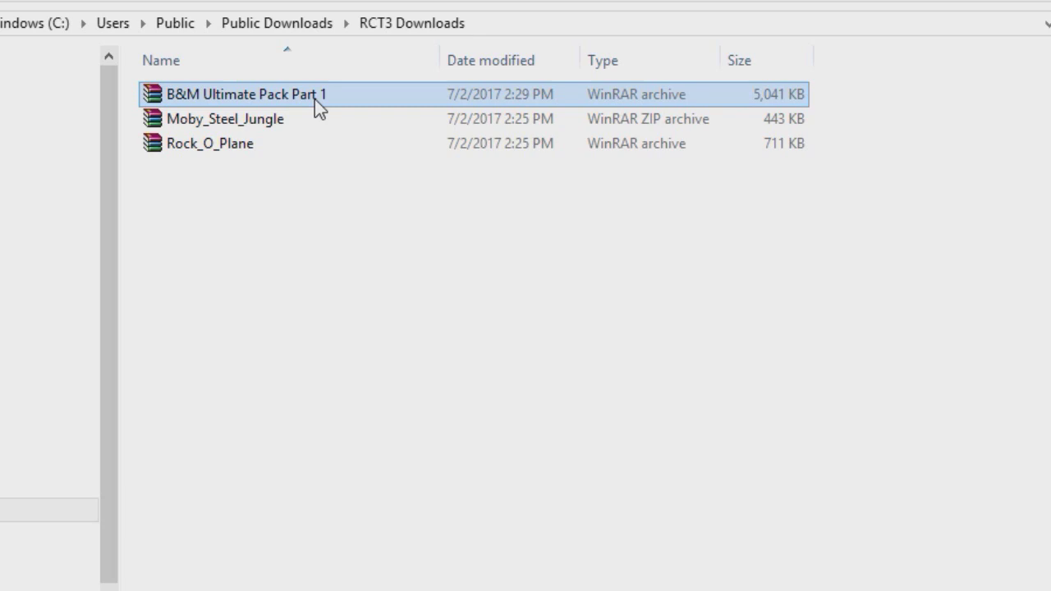
right_click(315, 101)
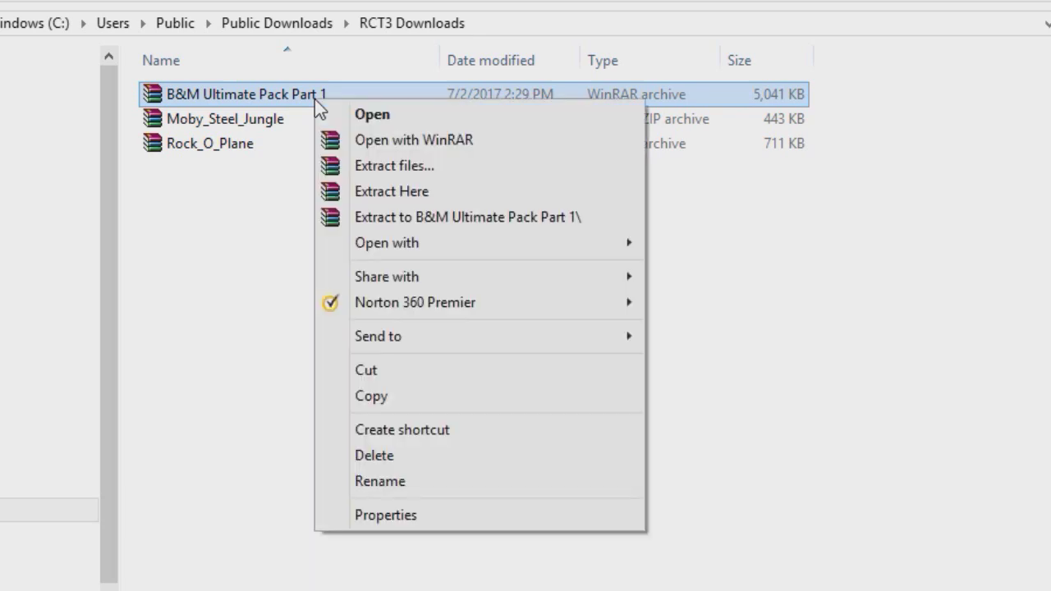
left_click(487, 192)
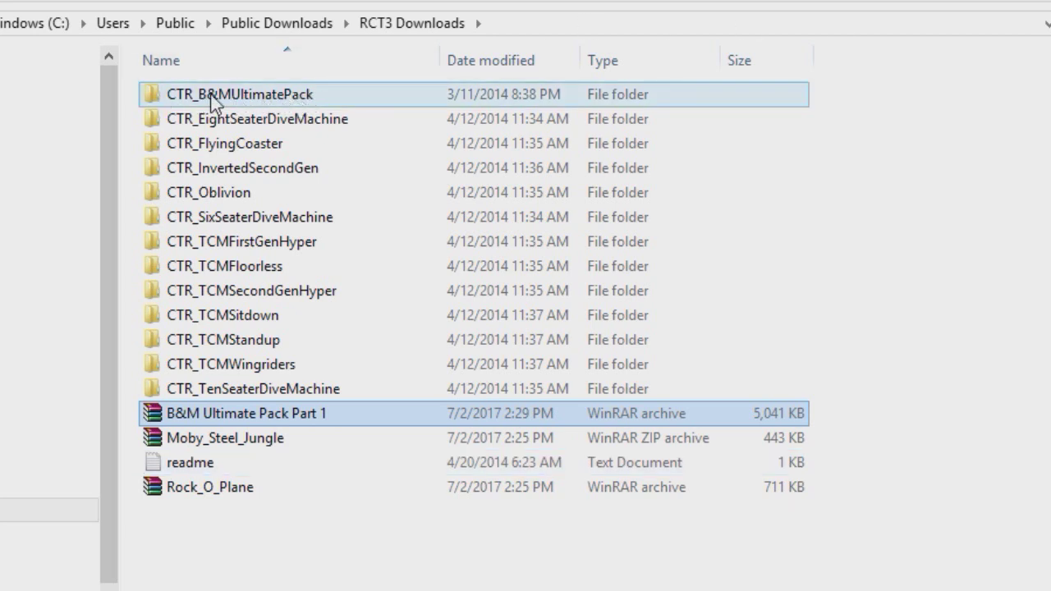
- Copy the extracted CTR_B&MUltimatePack folder from RCT3 Downloads
right_click(330, 96)
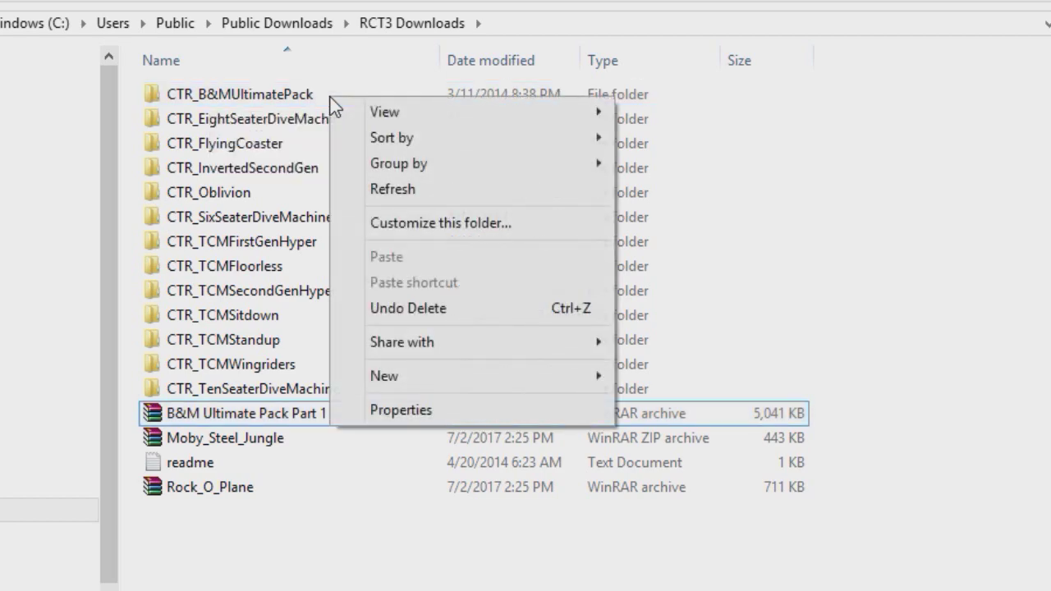
left_click(990, 172)
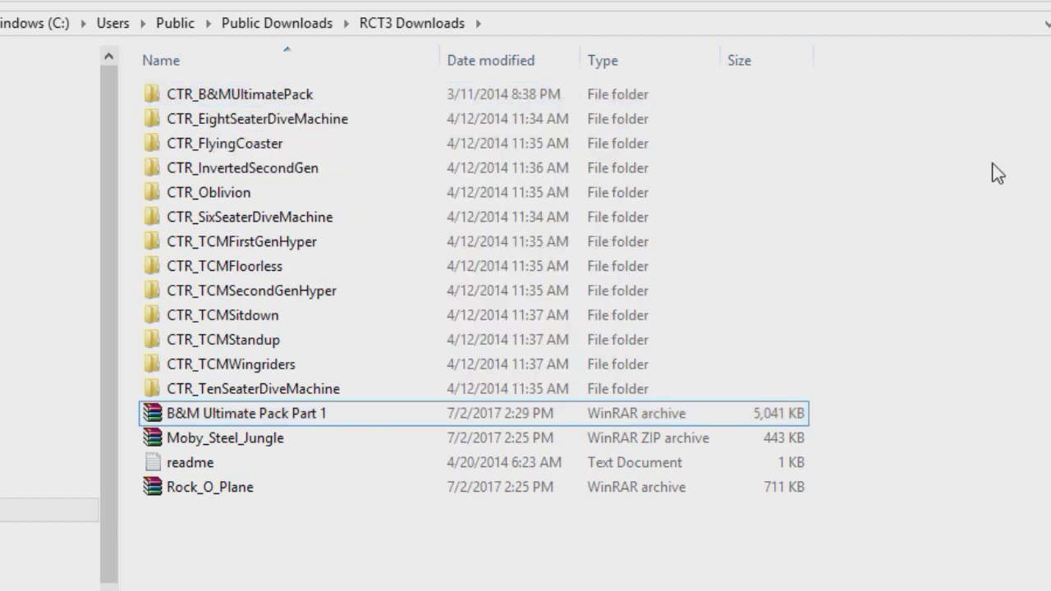
right_click(388, 96)
left_click(301, 97)
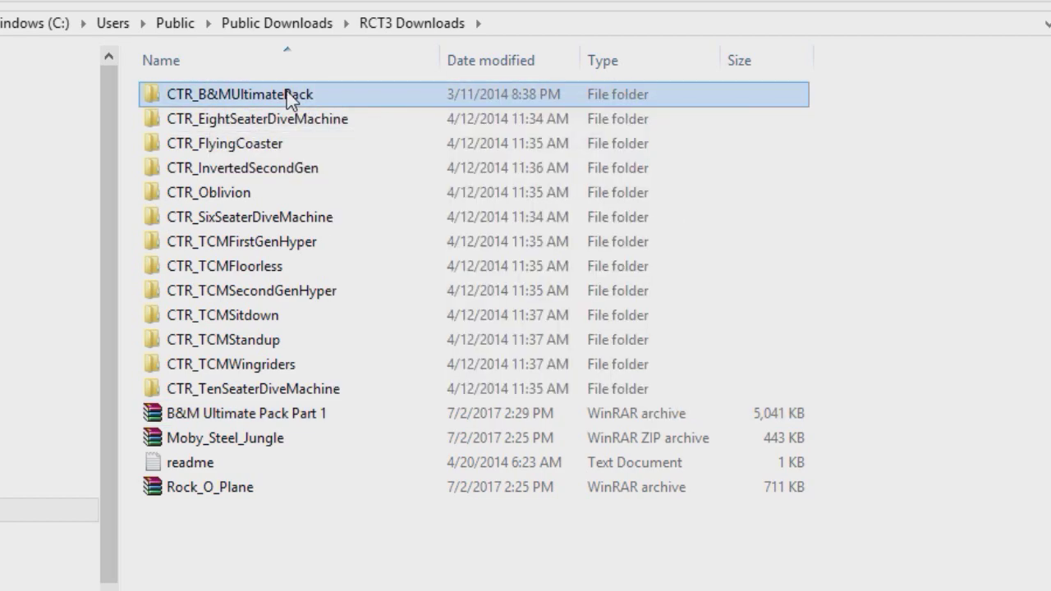
right_click(289, 97)
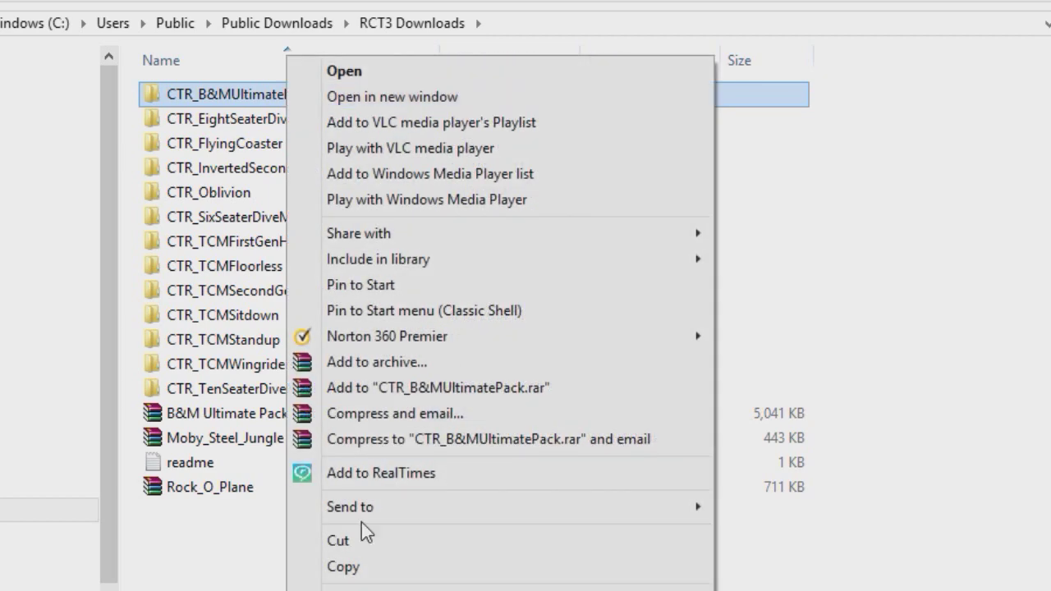
left_click(343, 572)
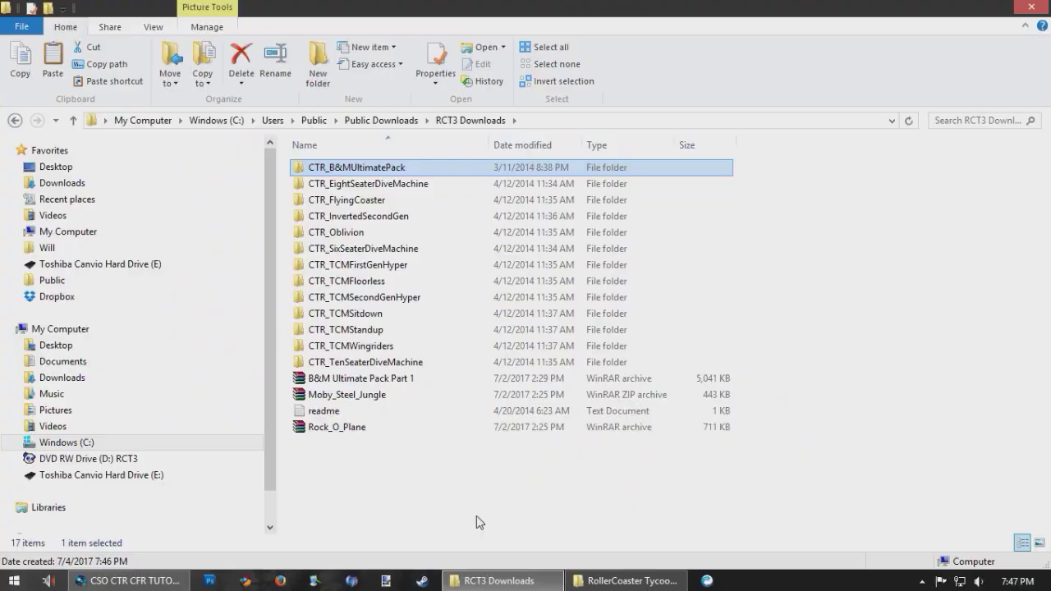
- Try to paste the copied CTR_B&MUltimatePack folder into the game's tracks\TrackedRides directory, then cancel replacing the existing files
left_click(613, 580)
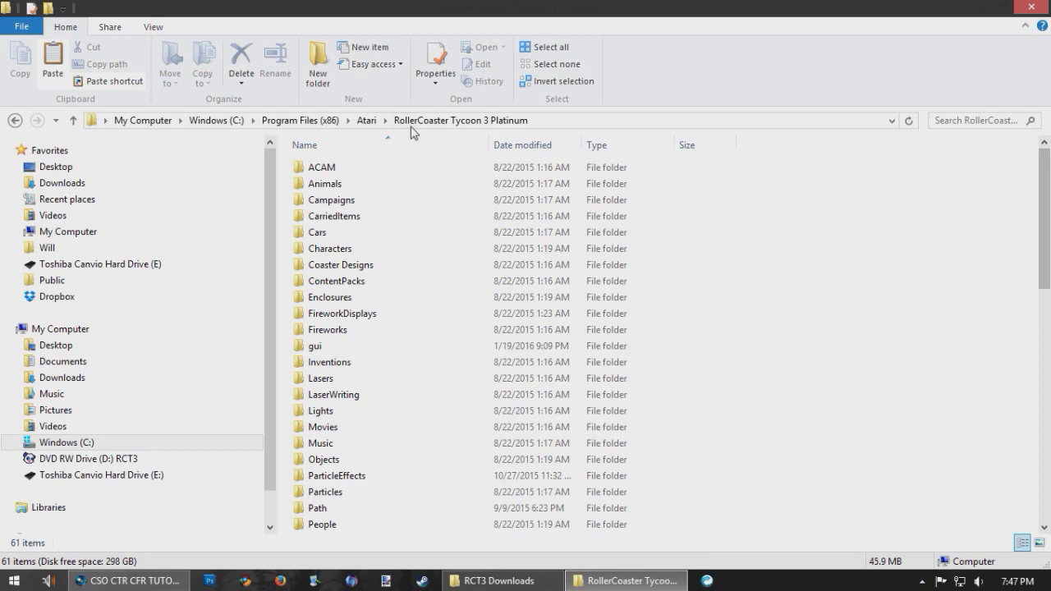
left_click_drag(1045, 205, 1045, 340)
left_click(376, 344)
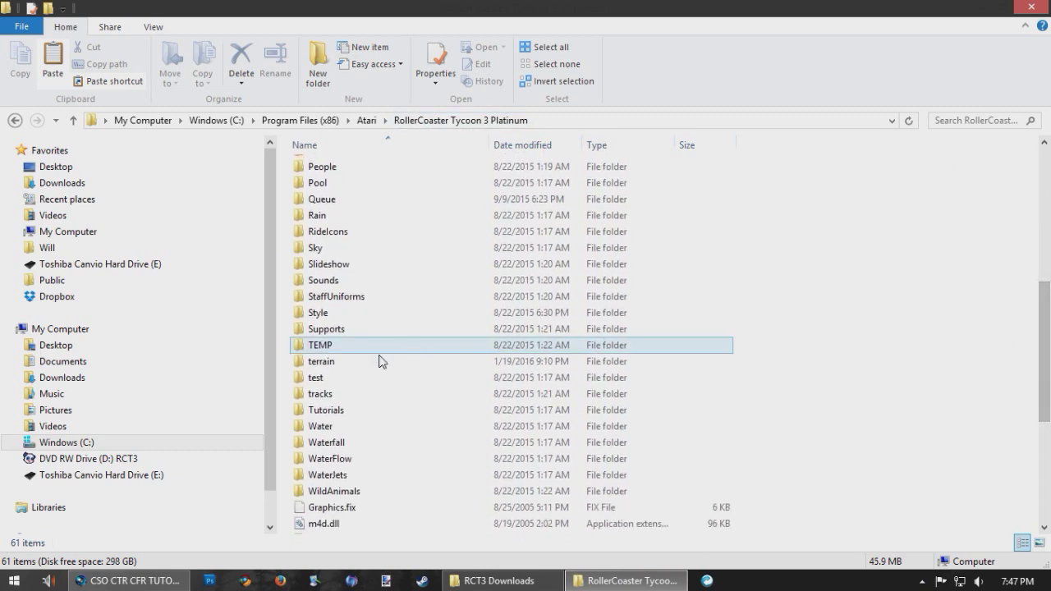
double_click(340, 394)
left_click(376, 217)
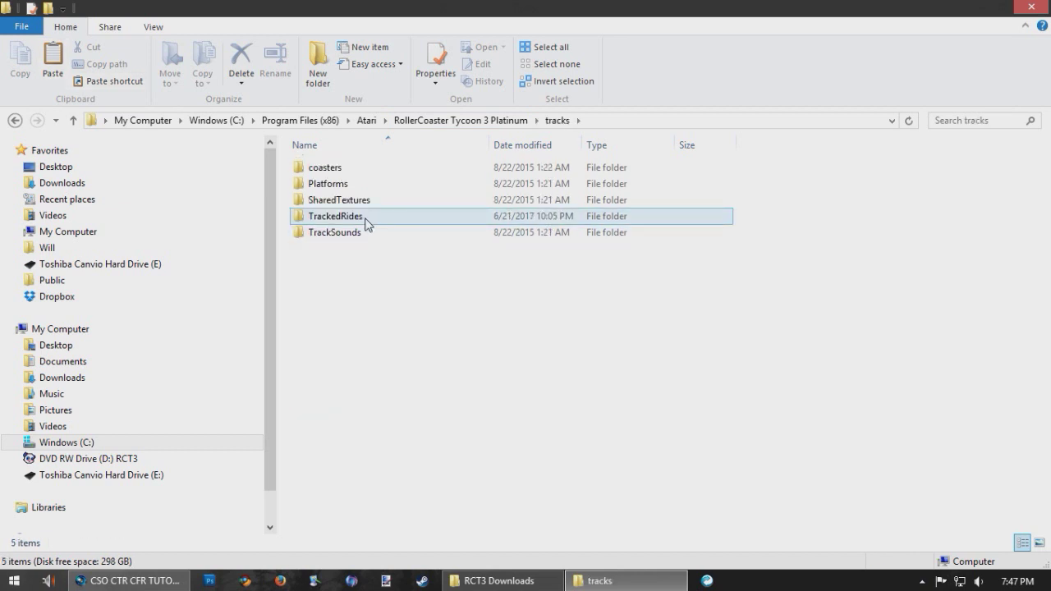
double_click(368, 220)
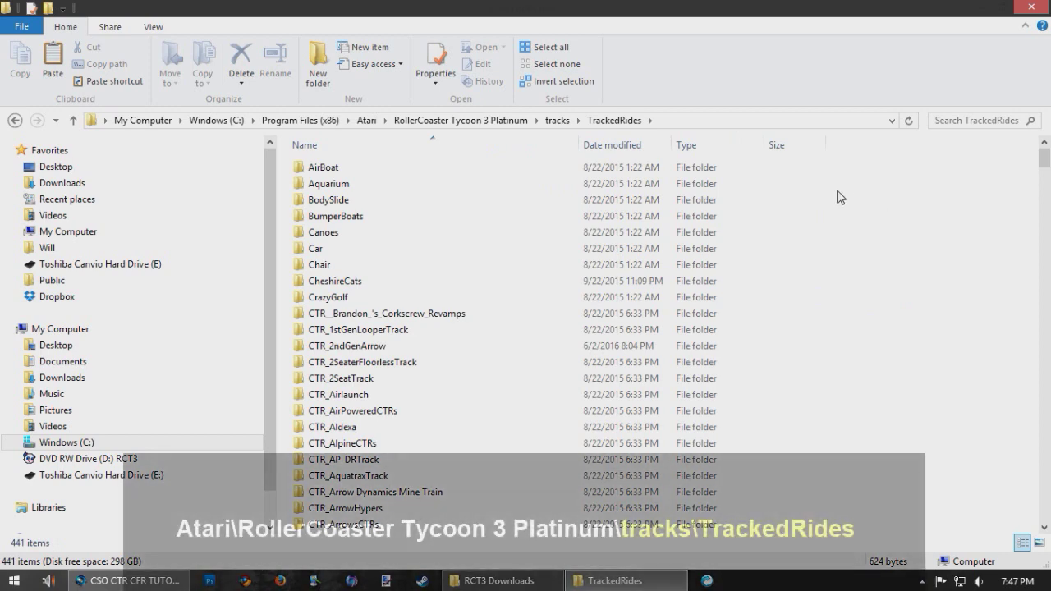
right_click(828, 201)
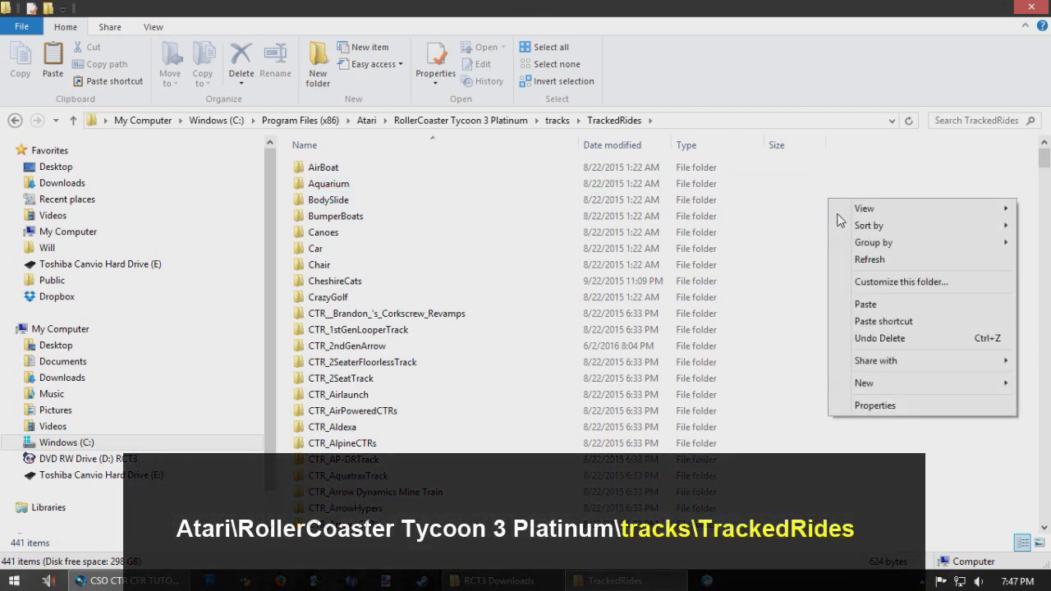
left_click(859, 306)
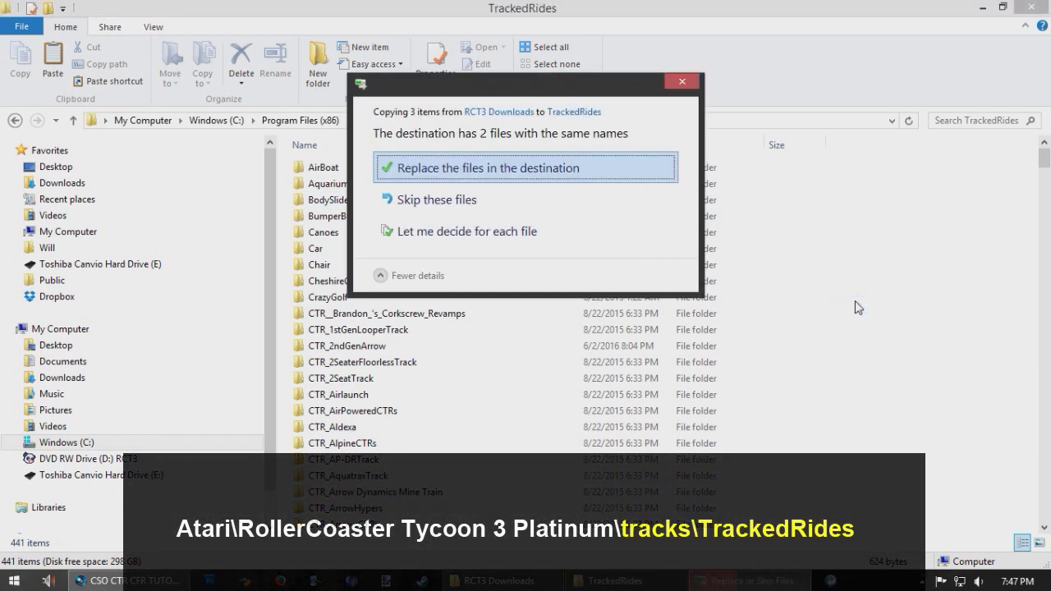
left_click(686, 81)
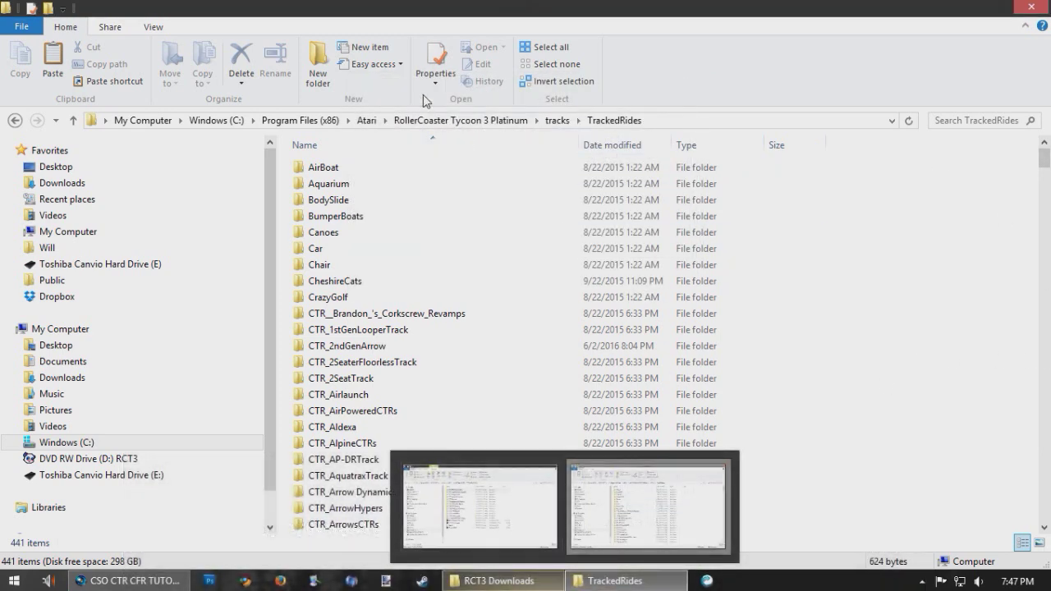
- Return from TrackedRides to the start of the main RollerCoaster Tycoon 3 Platinum folder
left_click(556, 120)
left_click(496, 121)
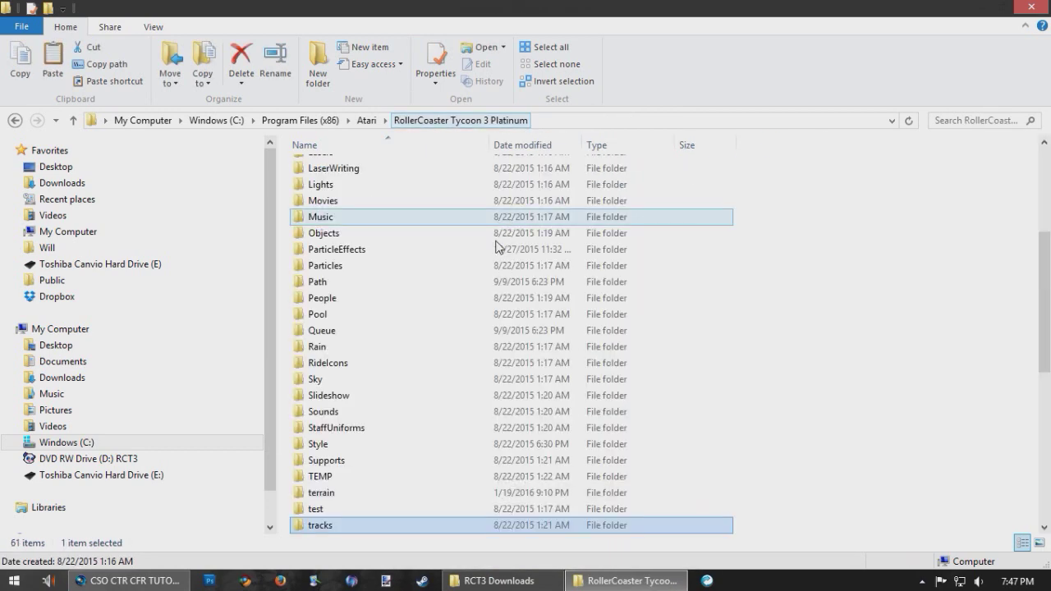
scroll(481, 312, "up", 5)
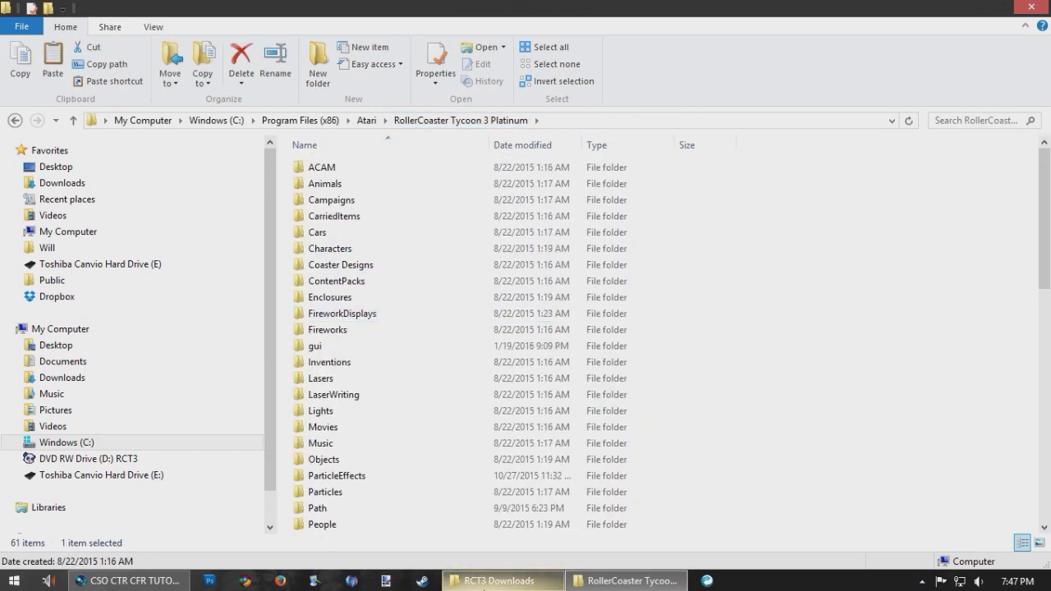
- Copy the twelve folders from CTR_EightSeaterDiveMachine through CTR_TenSeaterDiveMachine in RCT3 Downloads
left_click(486, 581)
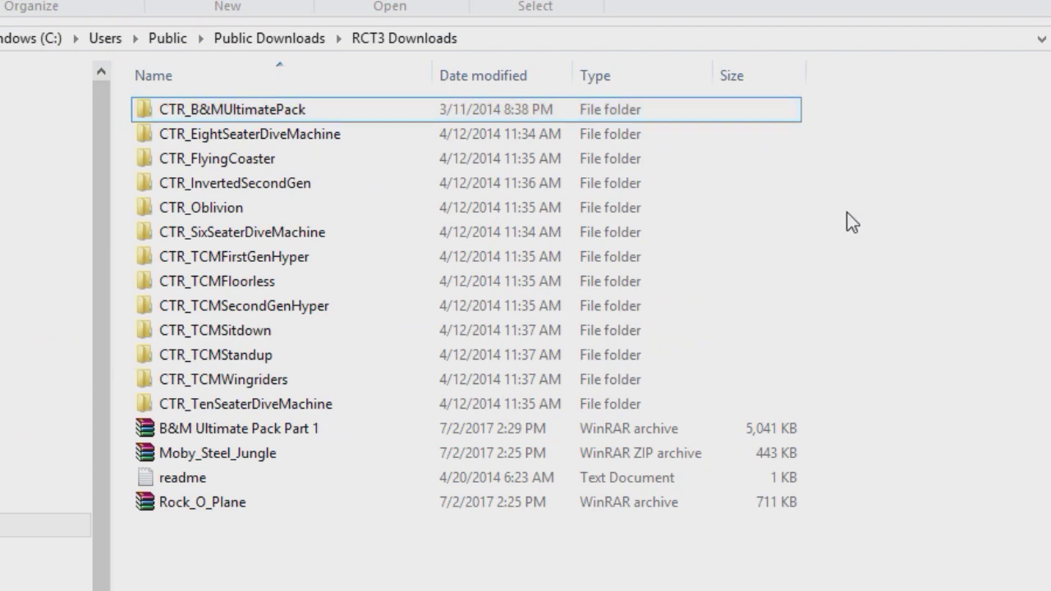
left_click_drag(793, 140, 504, 396)
right_click(263, 137)
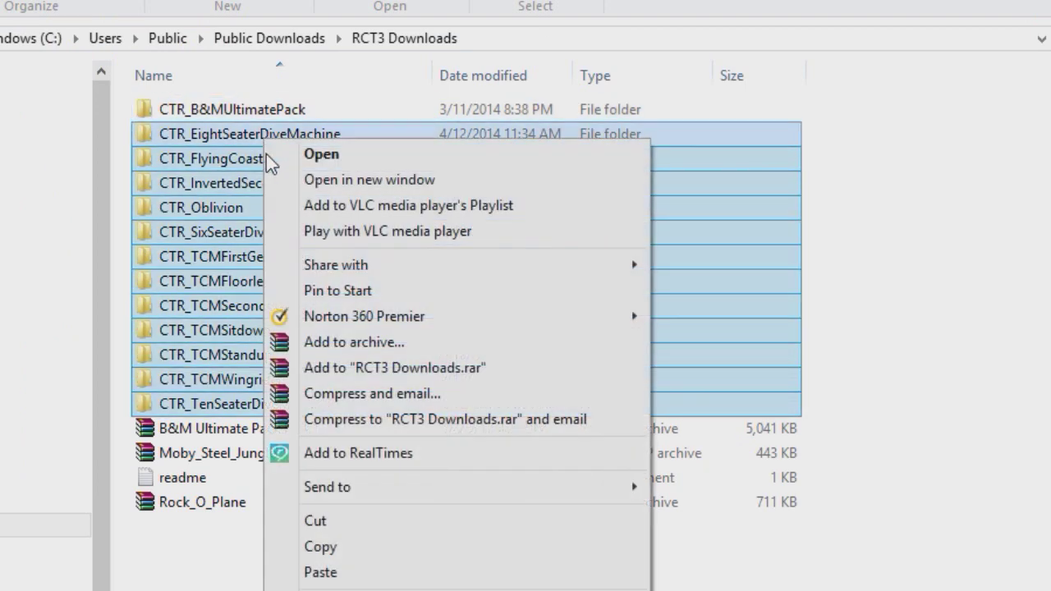
left_click(327, 548)
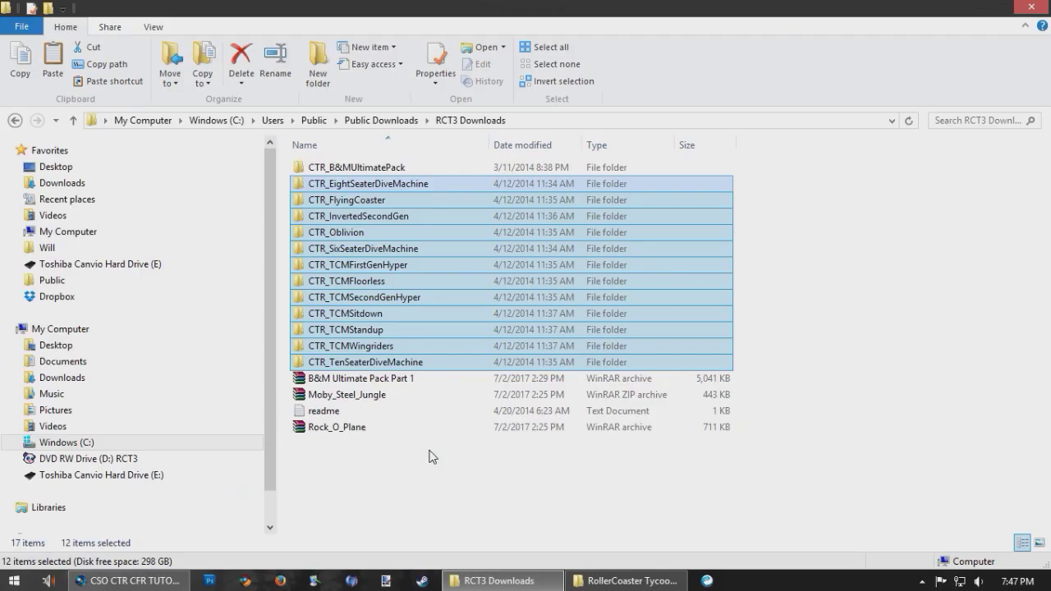
- Open the Cars\TrackedRideCars folder inside the RollerCoaster Tycoon 3 Platinum directory
left_click(612, 580)
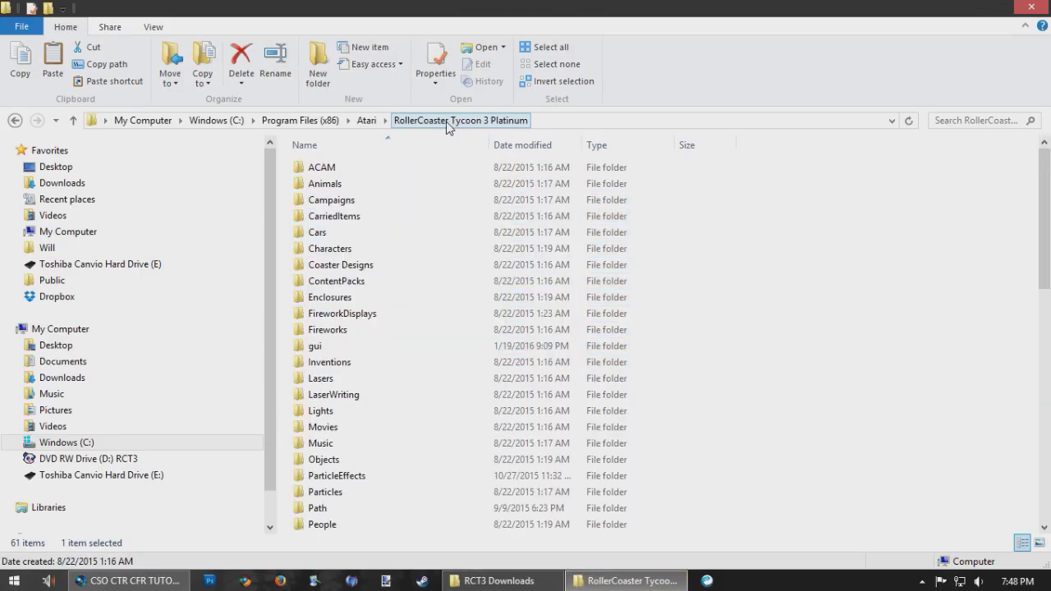
left_click(319, 238)
double_click(319, 238)
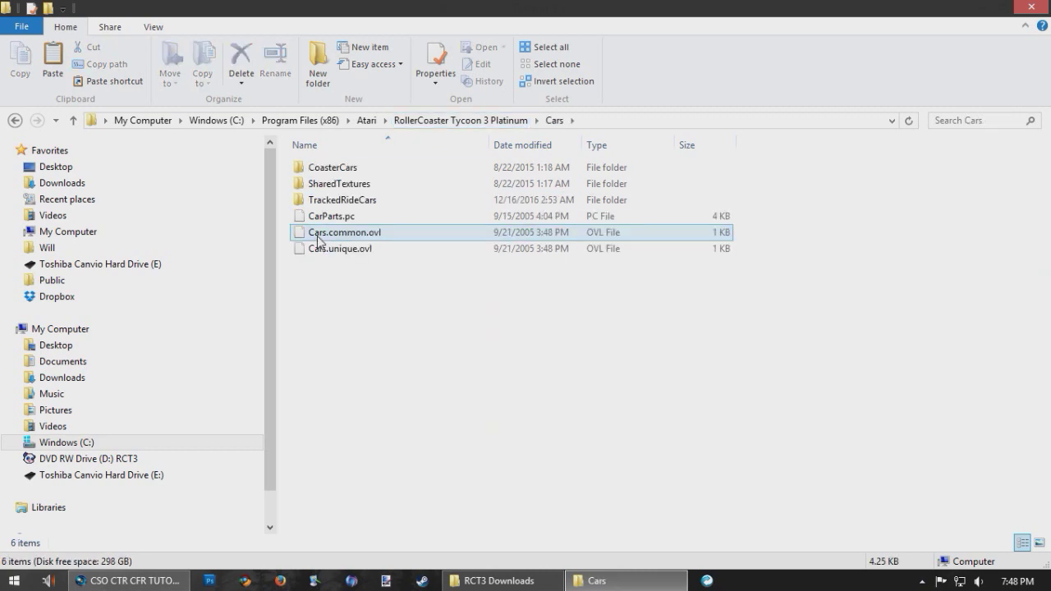
left_click(443, 202)
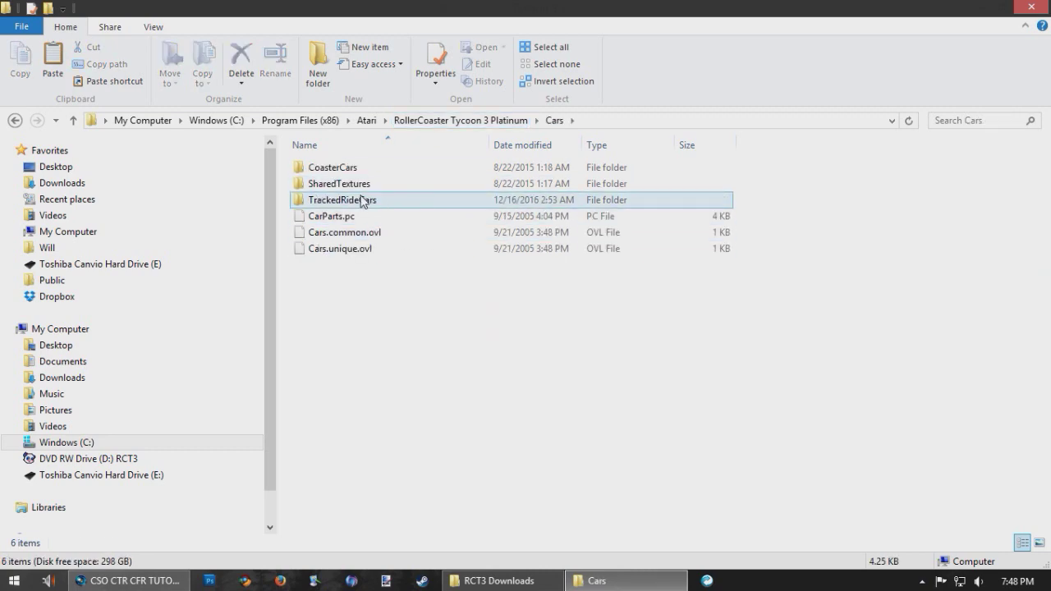
double_click(394, 202)
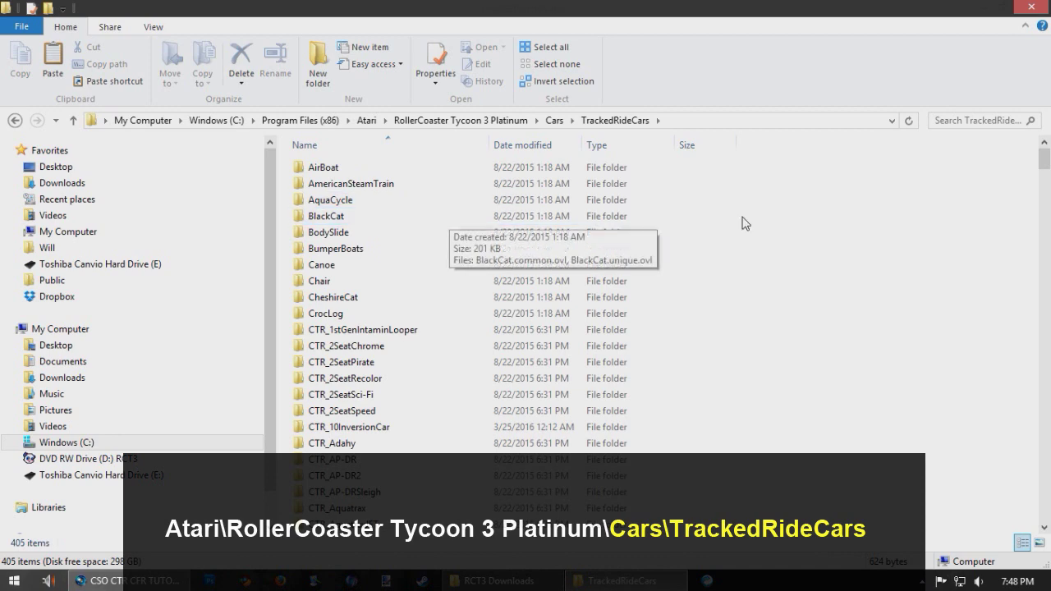
- Try to paste the twelve copied CTR car folders into TrackedRideCars, cancelling the replacement of existing files
right_click(796, 218)
left_click(862, 325)
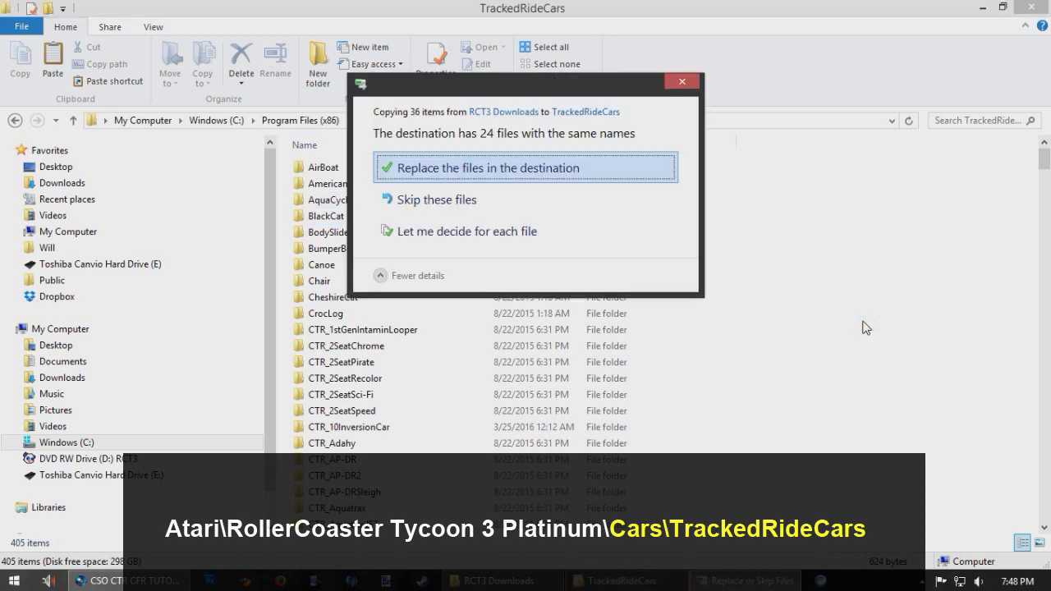
left_click(682, 83)
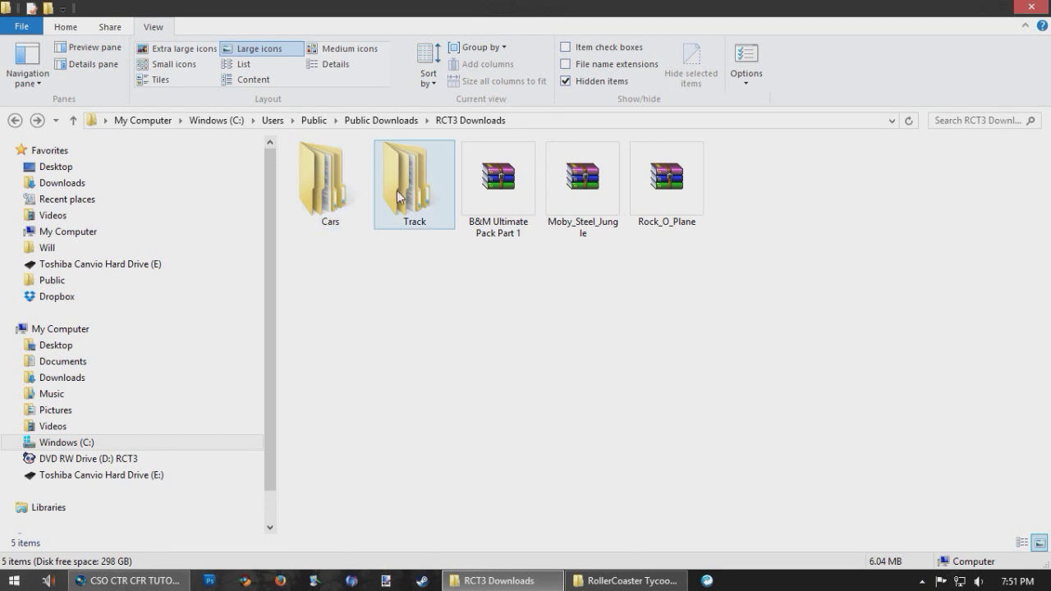
- Inspect the contents of the Cars and Track folders in RCT3 Downloads
double_click(346, 195)
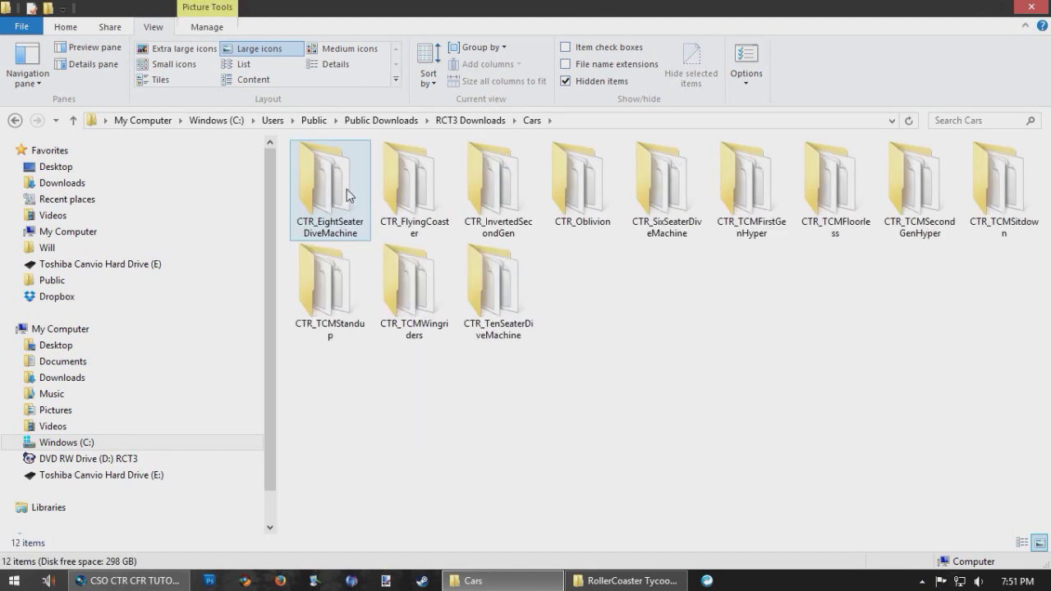
left_click(464, 121)
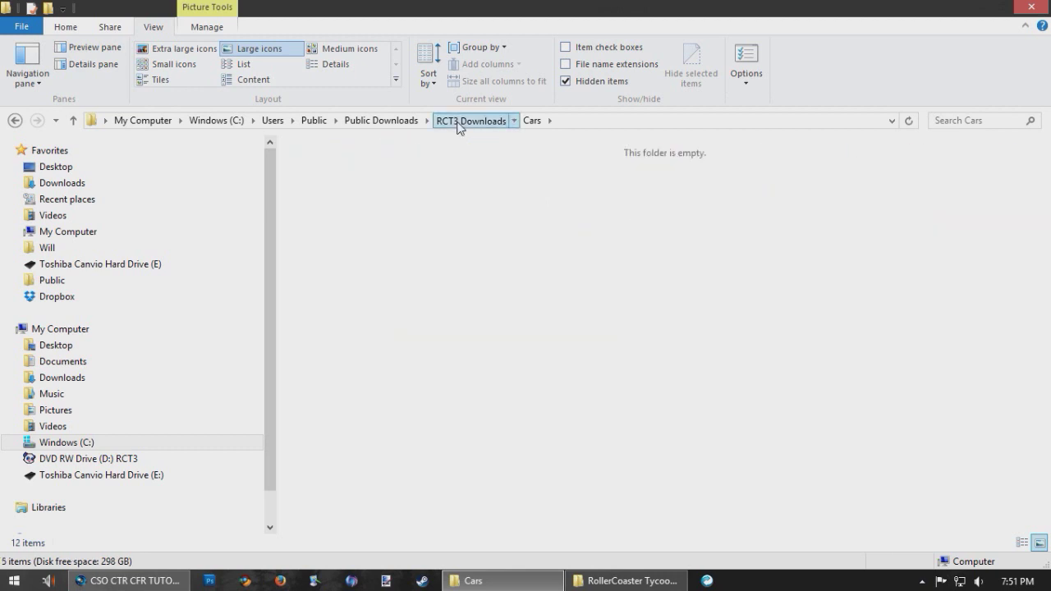
double_click(411, 182)
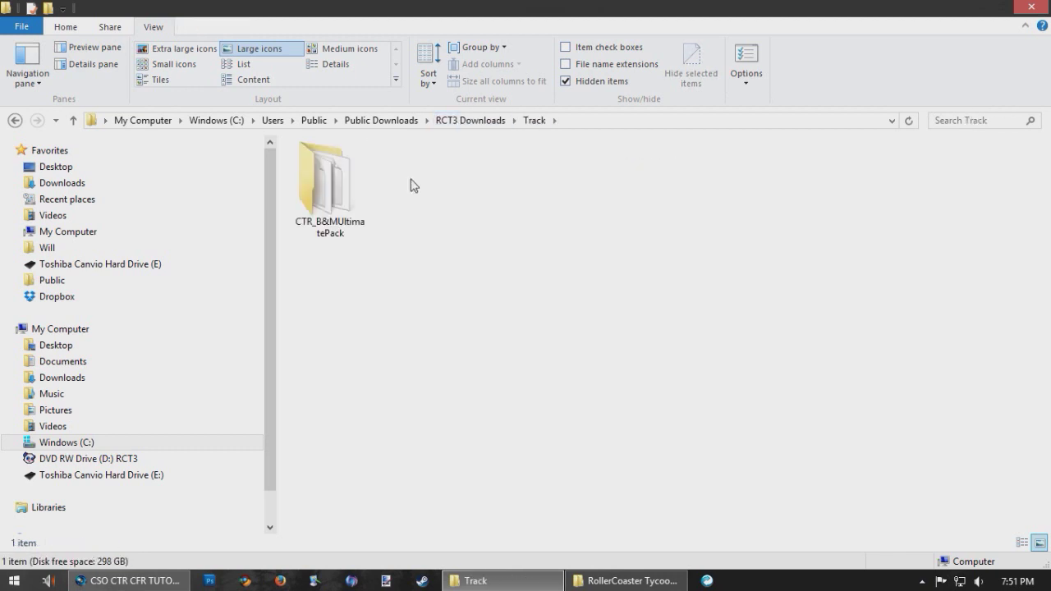
left_click(472, 120)
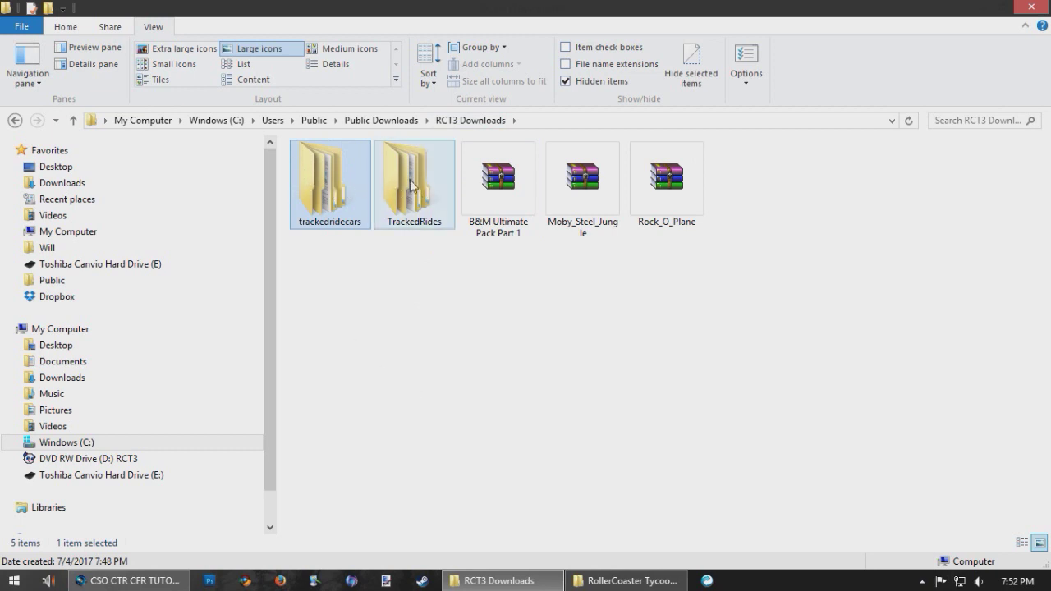
- Inspect the contents of the trackedridecars and TrackedRides folders in RCT3 Downloads
left_click(413, 186)
left_click(314, 186)
double_click(326, 185)
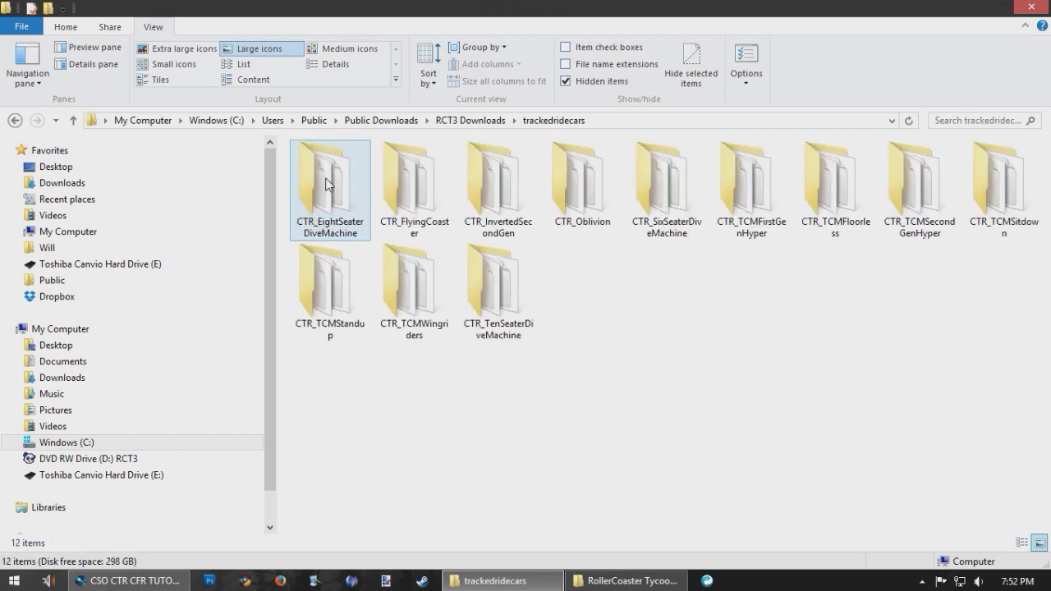
key("BackSpace")
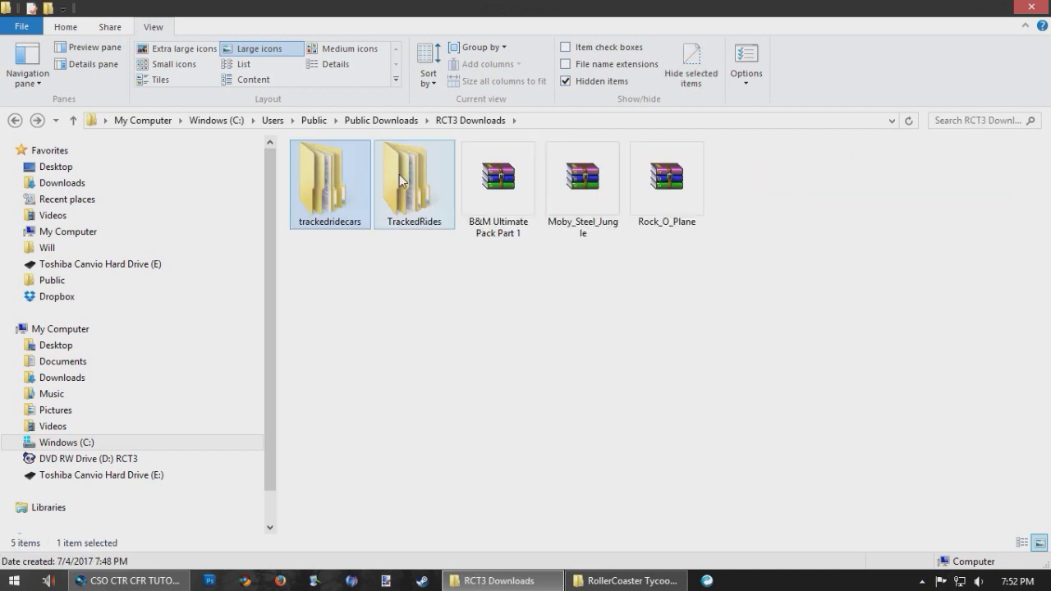
left_click(400, 181)
double_click(399, 181)
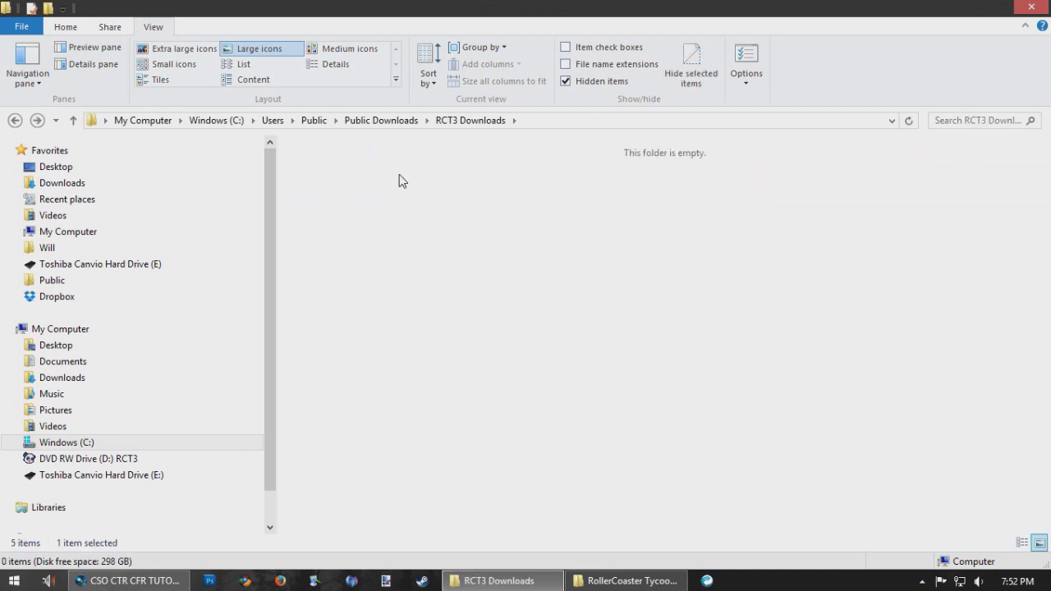
key("BackSpace")
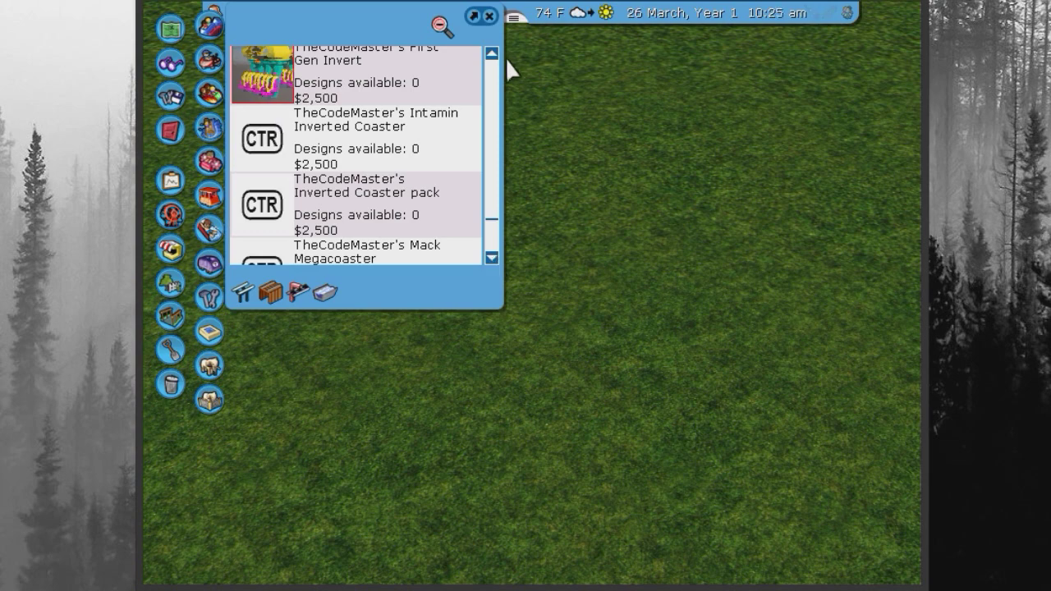
- In RollerCoaster Tycoon 3, find TheCodeMaster's B&M Ultimate Pack in the coaster list and start building it
left_click(492, 54)
left_click(492, 54)
left_click(492, 54)
left_click(492, 54)
left_click(491, 54)
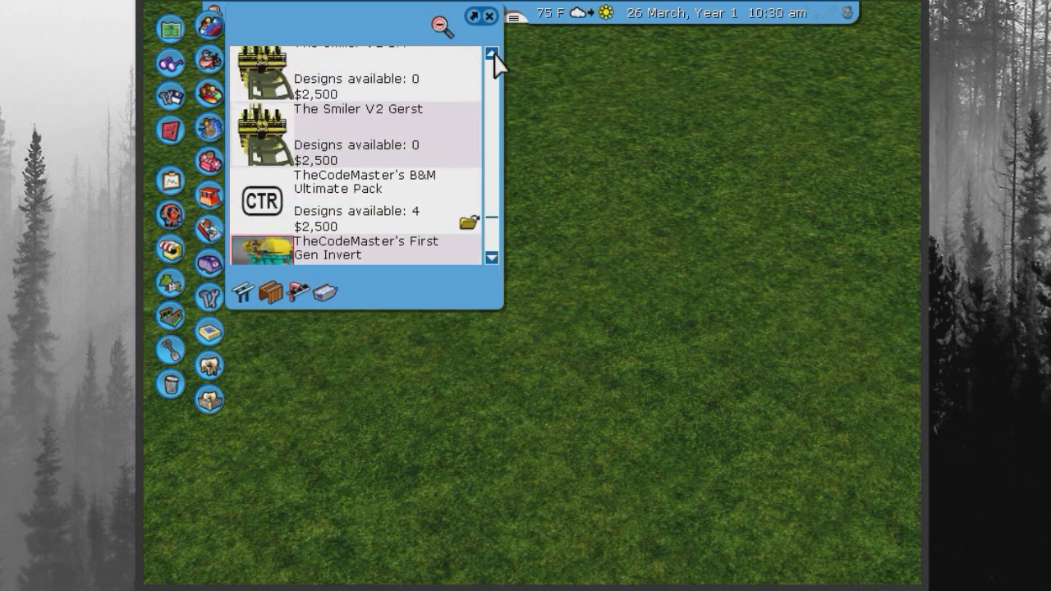
left_click(492, 54)
left_click(491, 257)
left_click(491, 257)
mouse_move(297, 201)
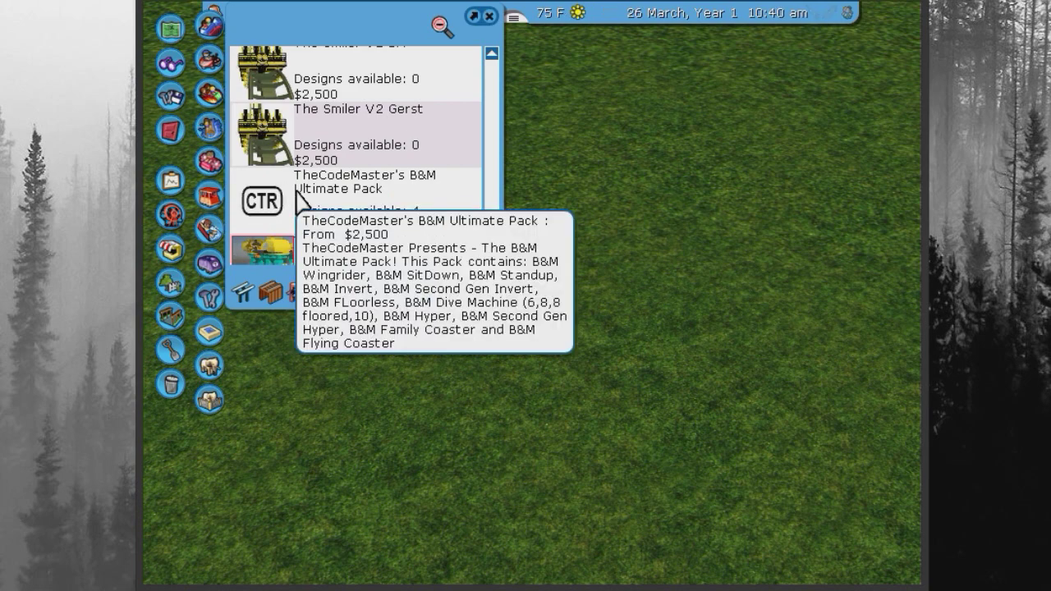
left_click(297, 200)
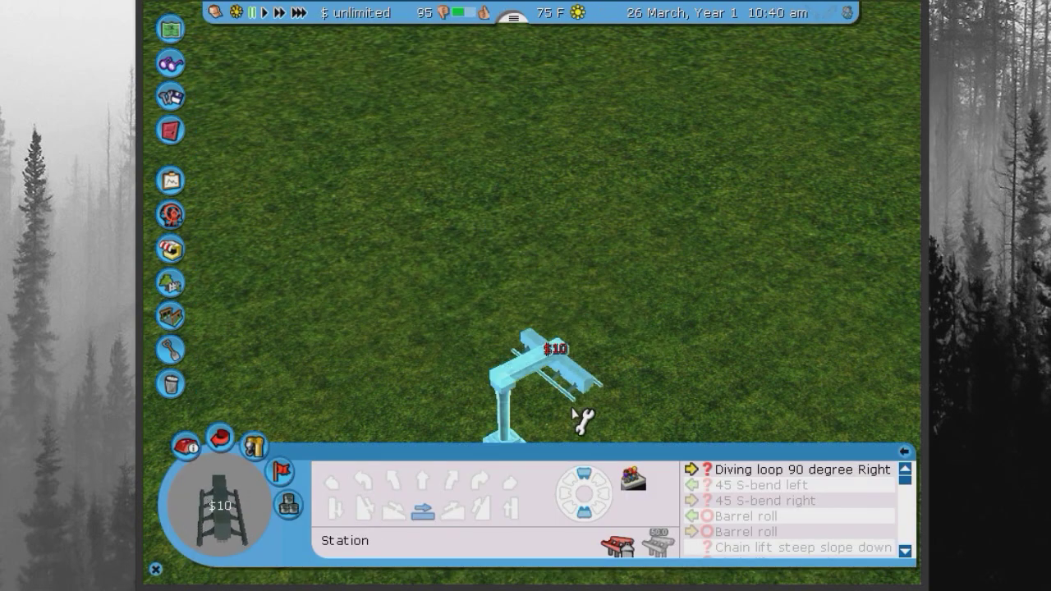
- Place the first upright straight track piece raised above the grass and extend it with a row of station pieces
left_click(585, 523)
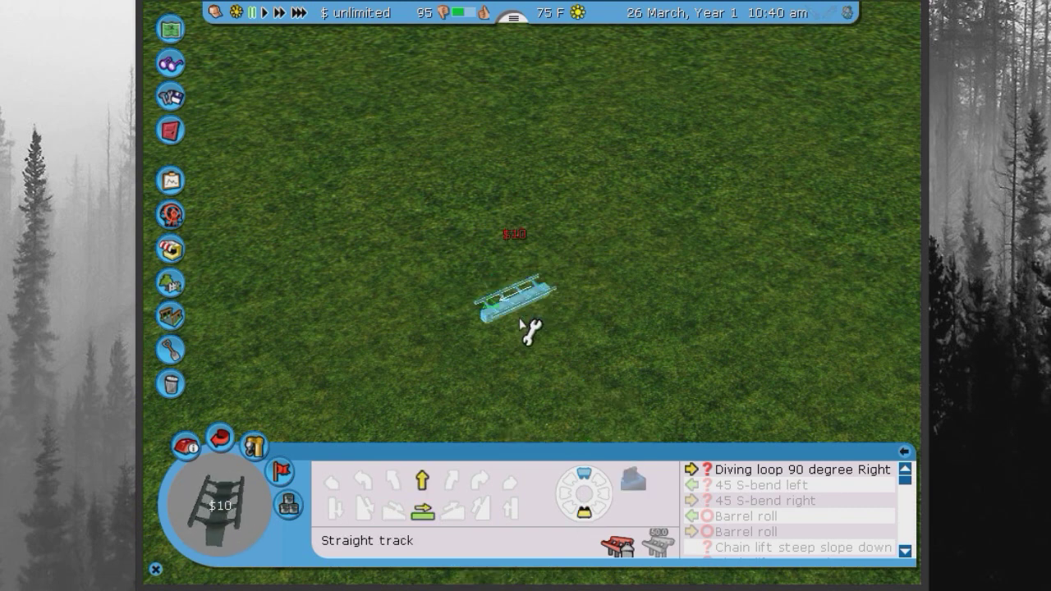
left_click_drag(593, 236, 593, 180)
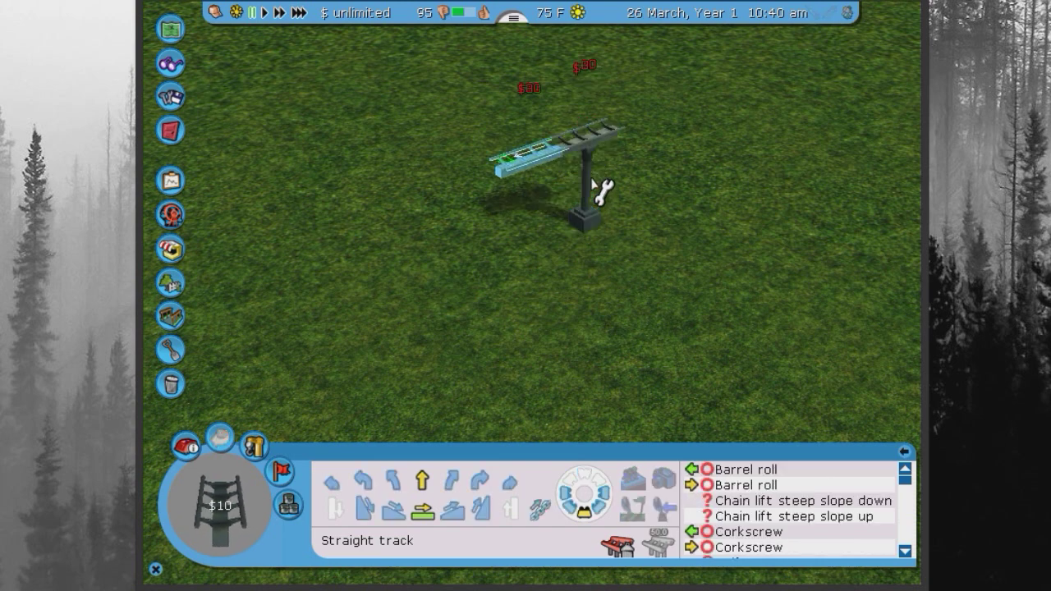
left_click(632, 480)
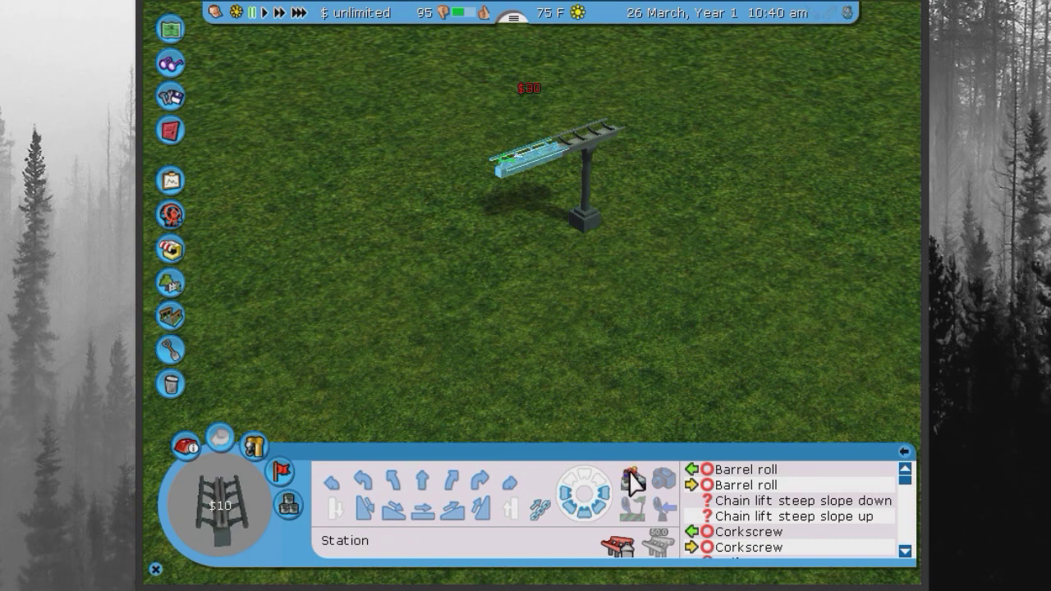
left_click(238, 492)
left_click(238, 491)
left_click(238, 491)
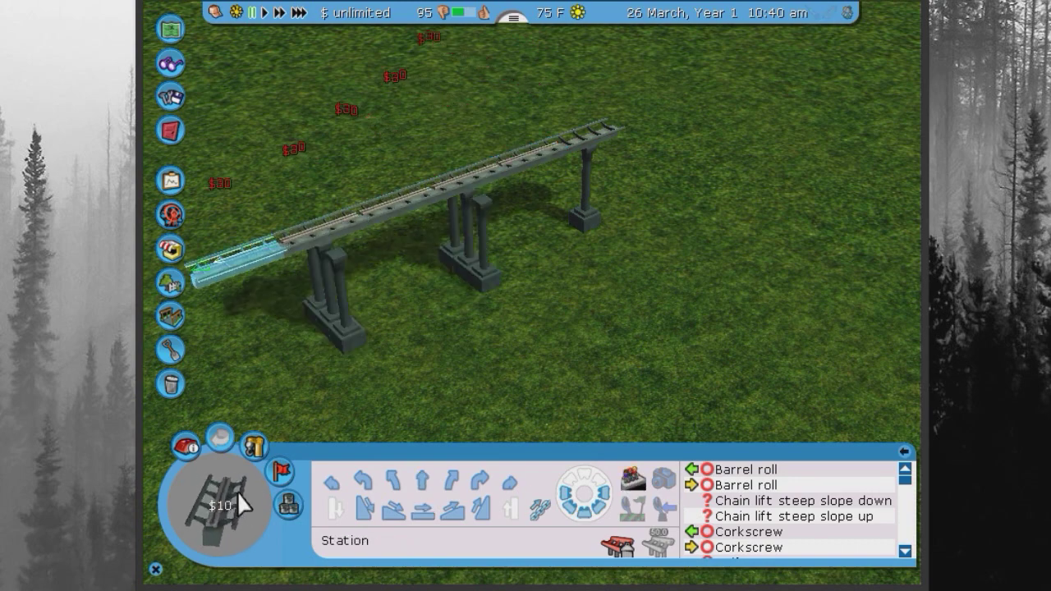
left_click(237, 492)
left_click(234, 517)
left_click(234, 517)
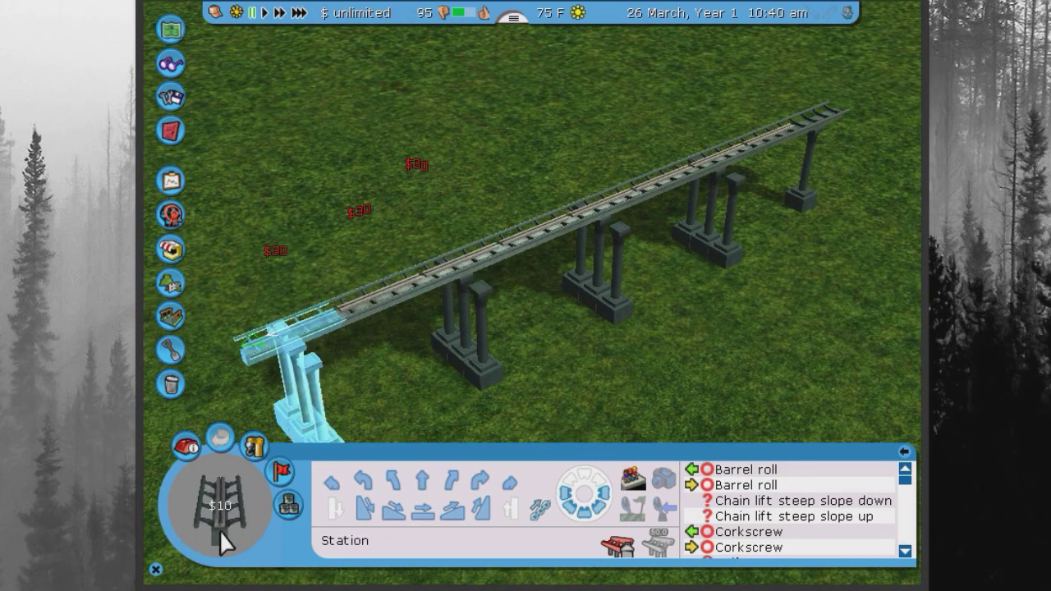
- Continue the coaster with straight track beyond the station and close the track editor
left_click(422, 478)
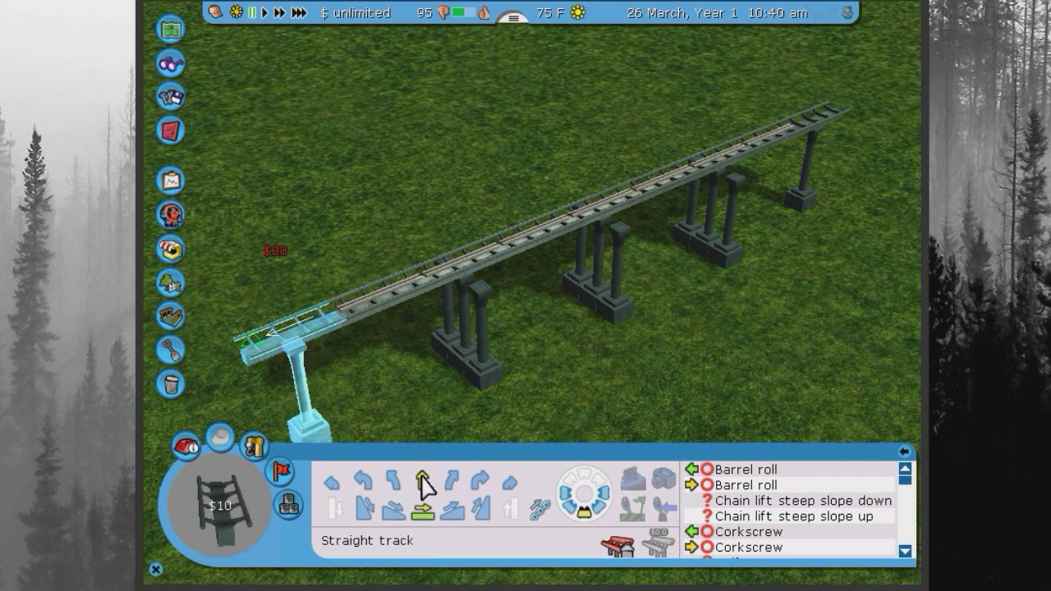
left_click(220, 501)
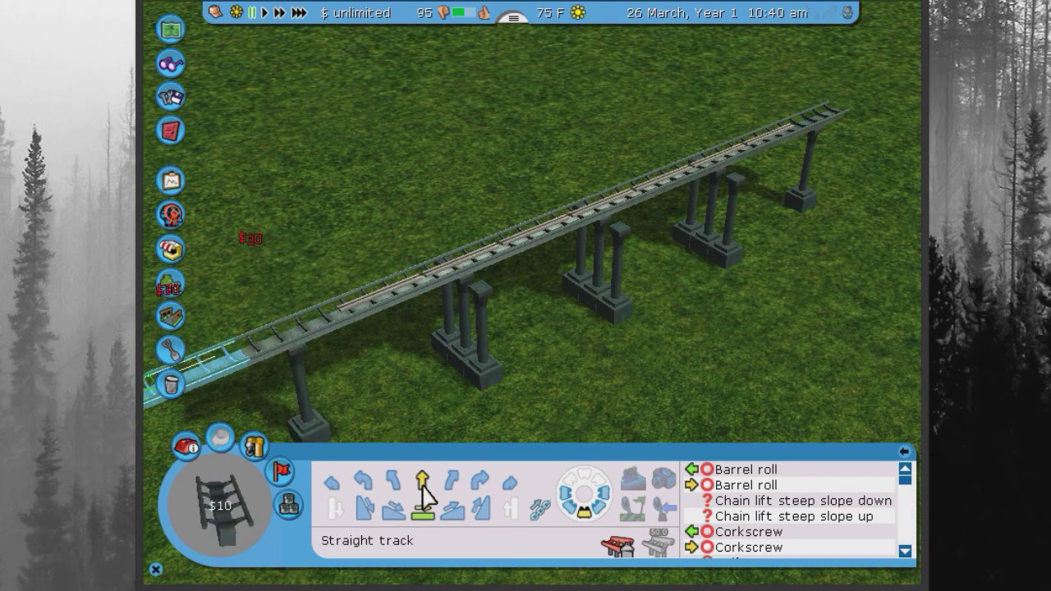
left_click(220, 501)
left_click(158, 571)
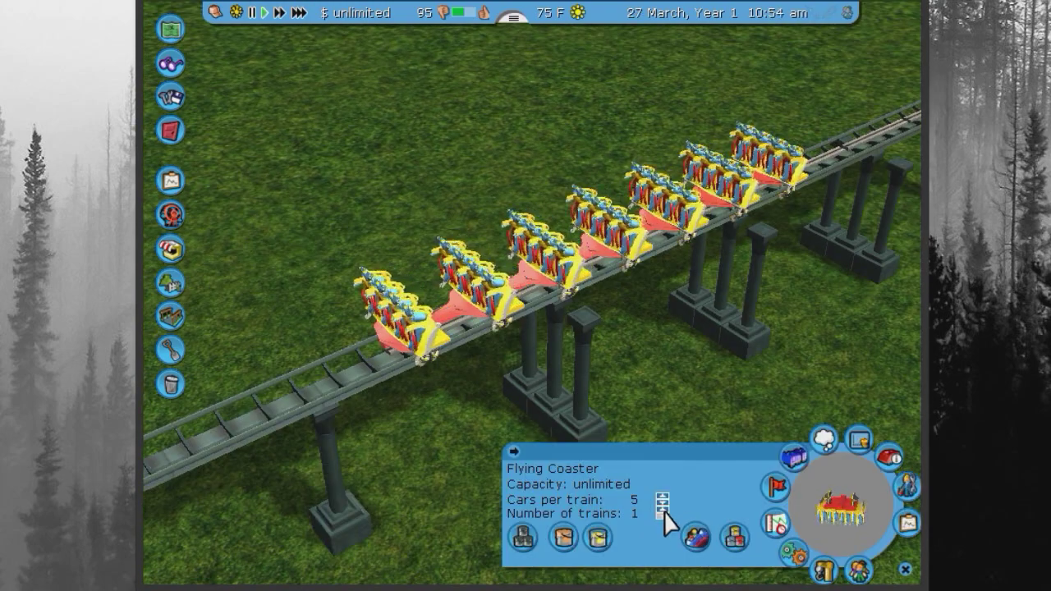
- Cycle the coaster's car type through Standup and Sitdown to Second Generation Inverted
mouse_move(665, 509)
left_mouse_down()
mouse_move(624, 493)
mouse_move(656, 503)
left_mouse_up()
left_click(692, 535)
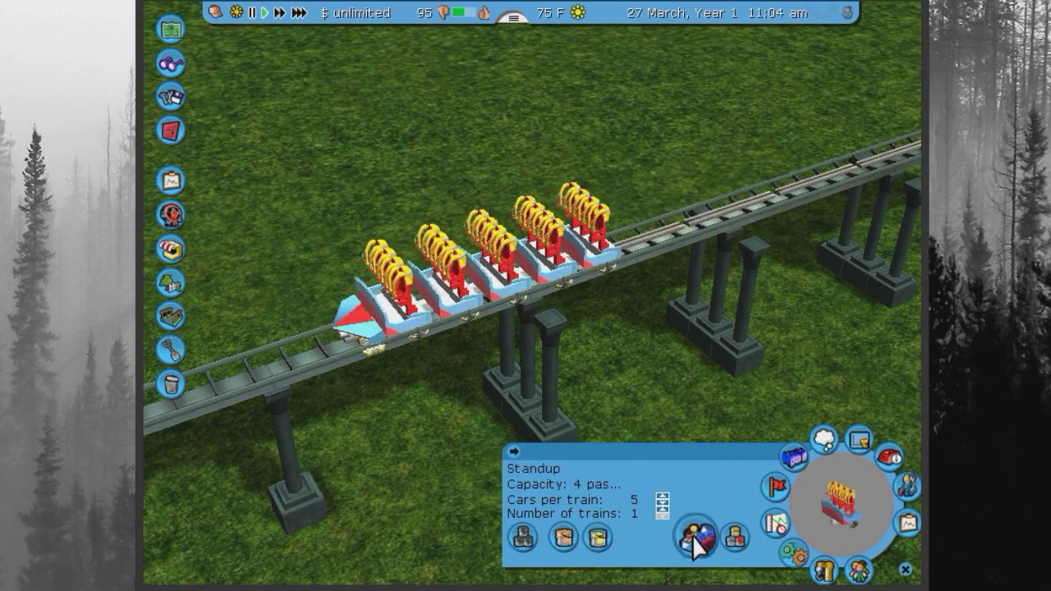
left_click_drag(693, 535, 727, 532)
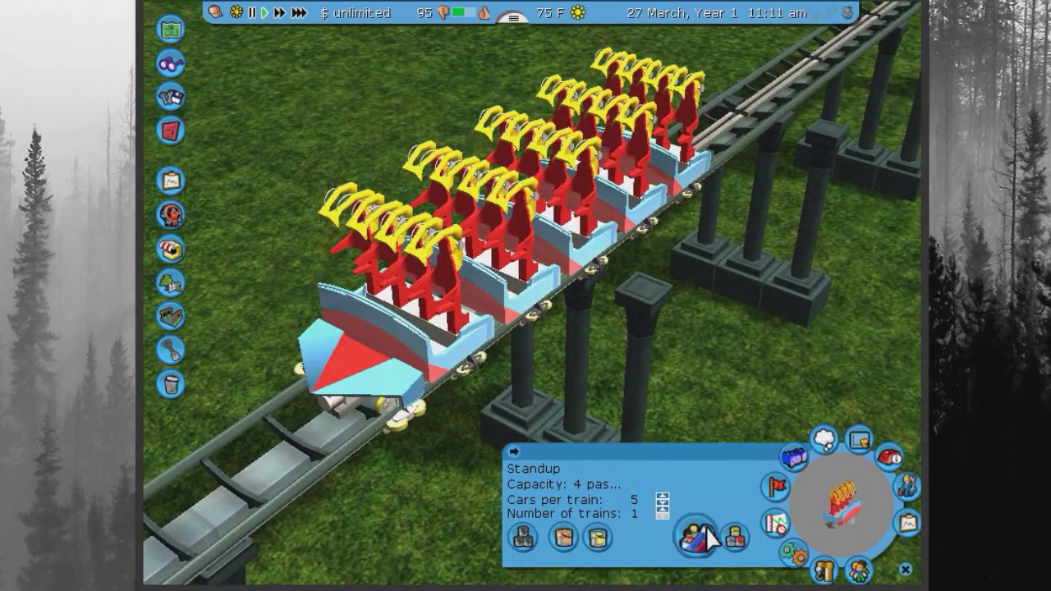
left_click(706, 526)
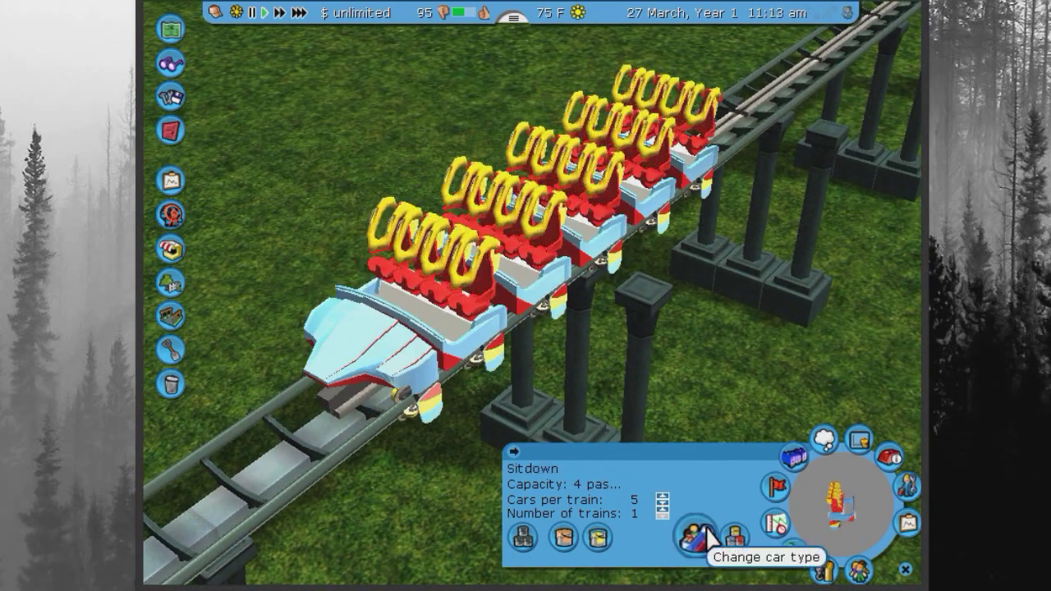
left_click(707, 527)
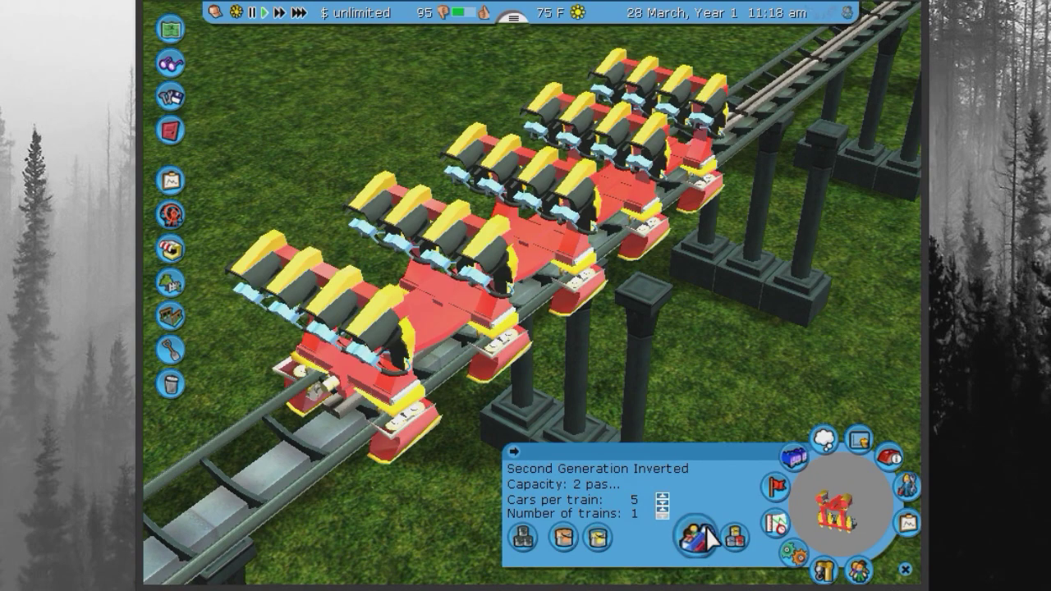
- Cycle the coaster's car type through Inverted to Floorless car
left_click_drag(678, 396, 575, 399)
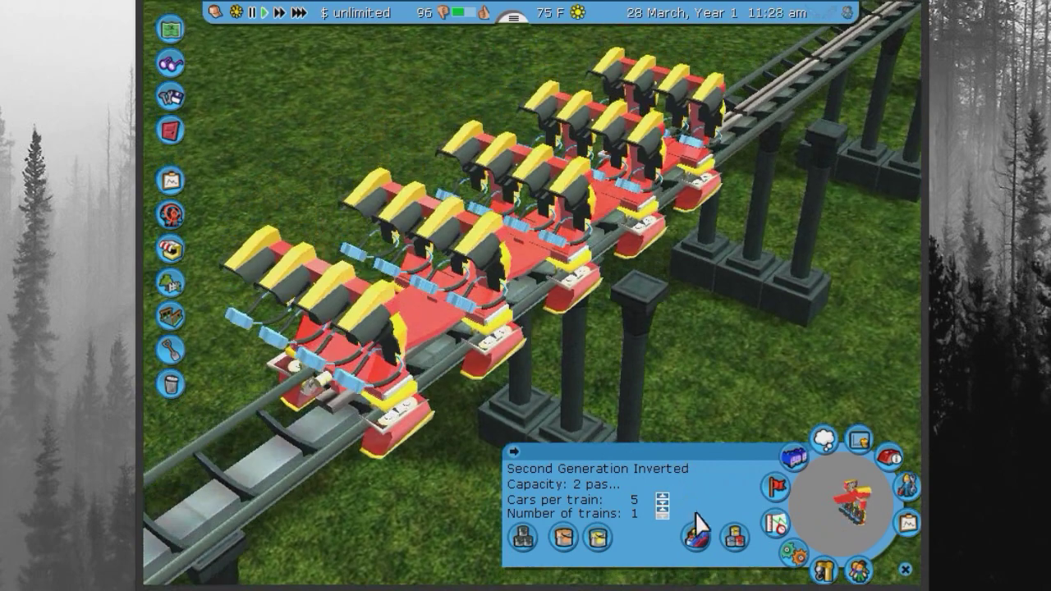
left_click(704, 535)
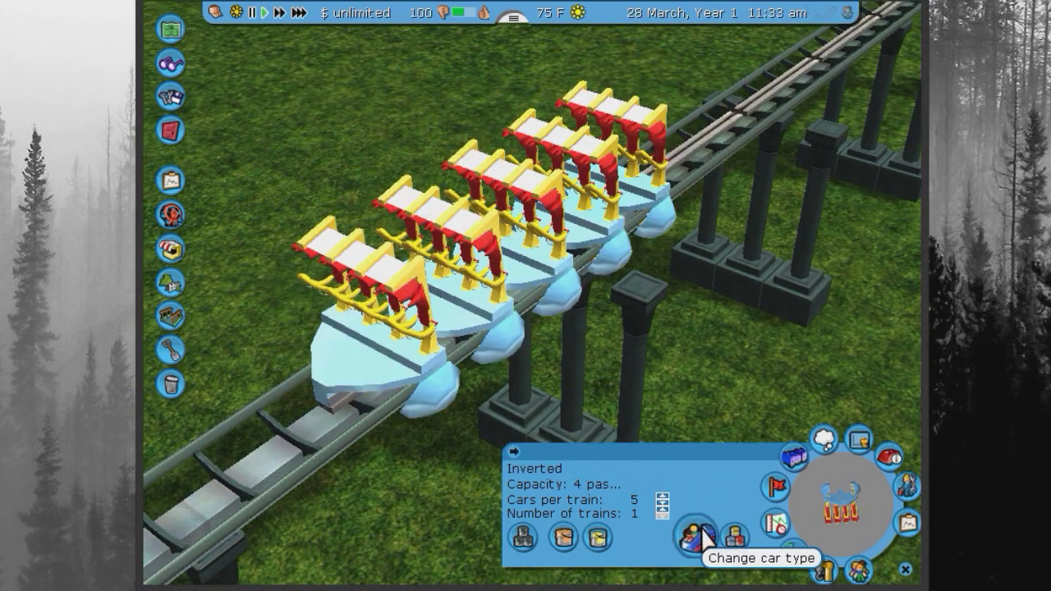
left_click_drag(682, 418, 702, 482)
left_click(700, 532)
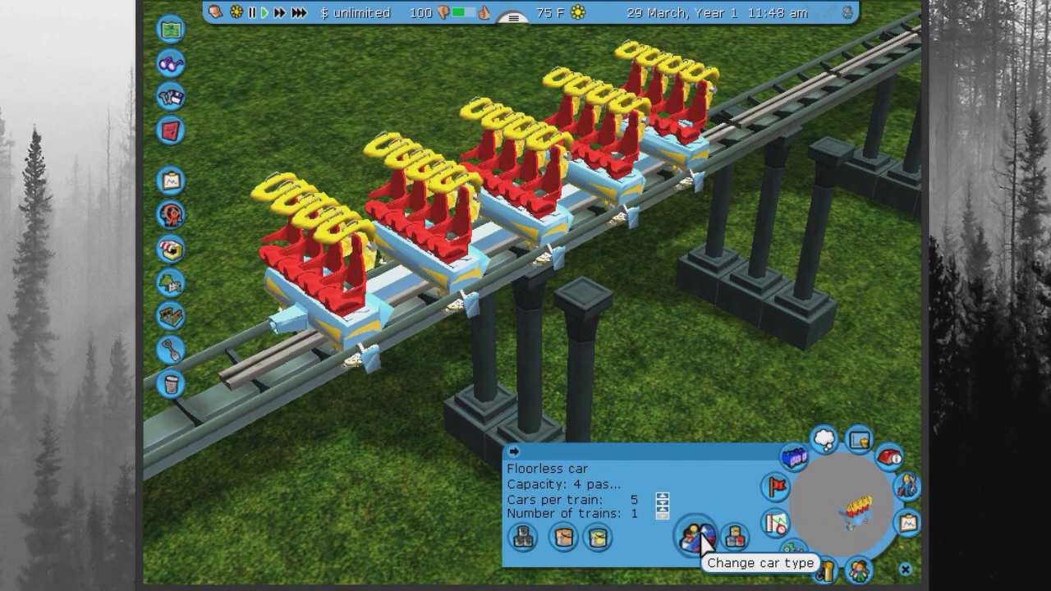
- Cycle the coaster's car type onward to Six Seater Dive Machine
key("Left")
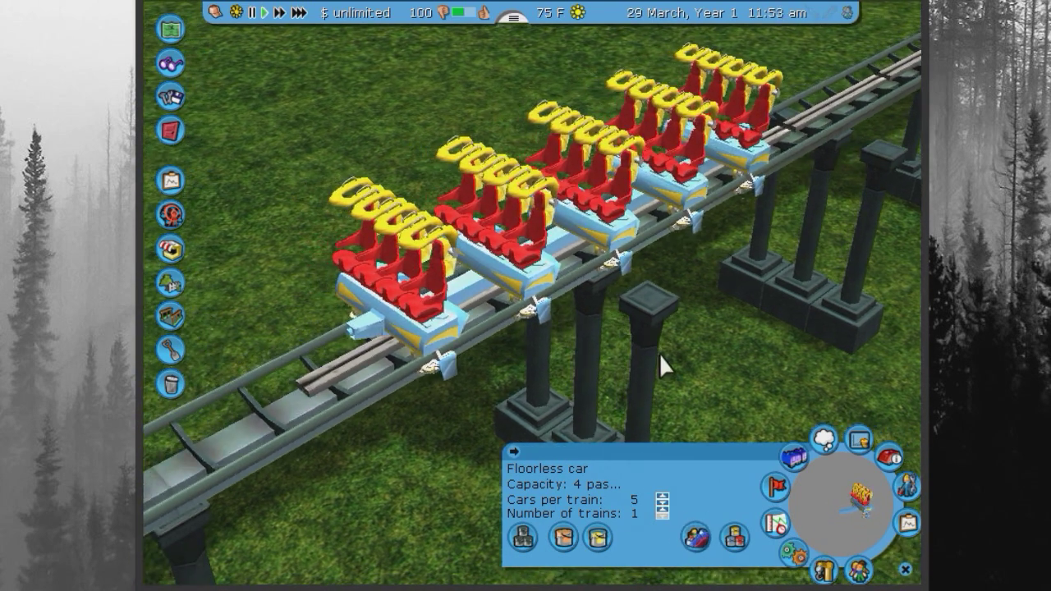
left_click(708, 528)
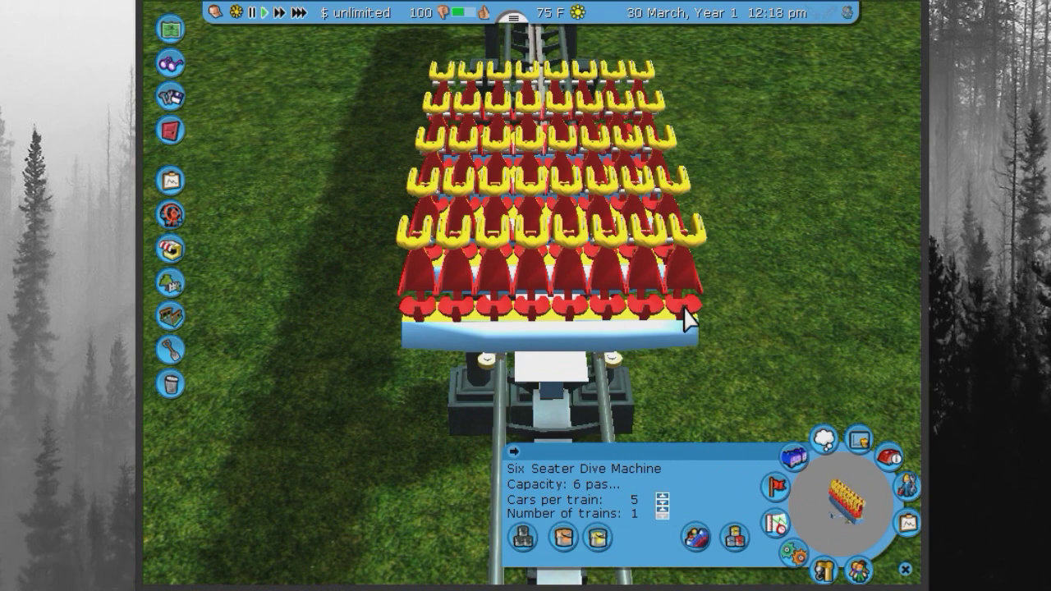
left_click(694, 537)
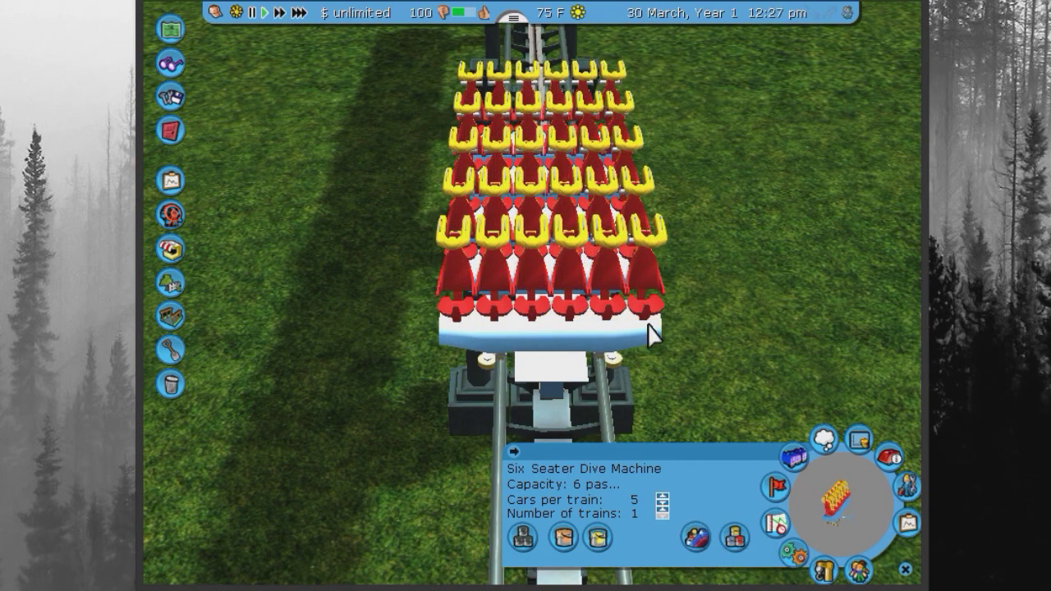
- Cycle the coaster's car type past the wider dive machine cars, through Second Gen Hyper, First Gen Hyper and Flying Coaster, to stand-up cars
left_click(695, 537)
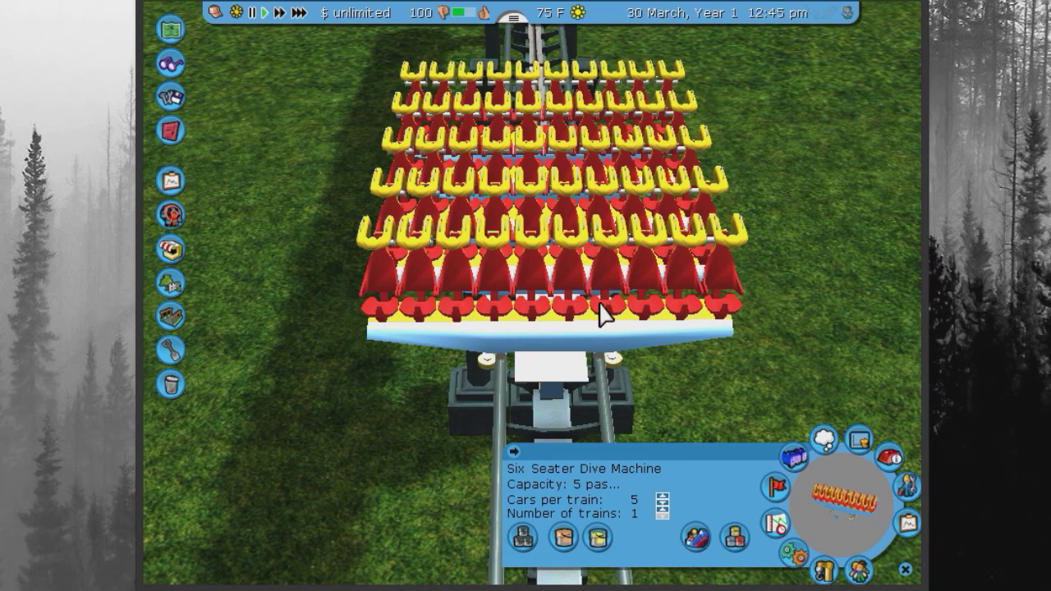
left_click(697, 537)
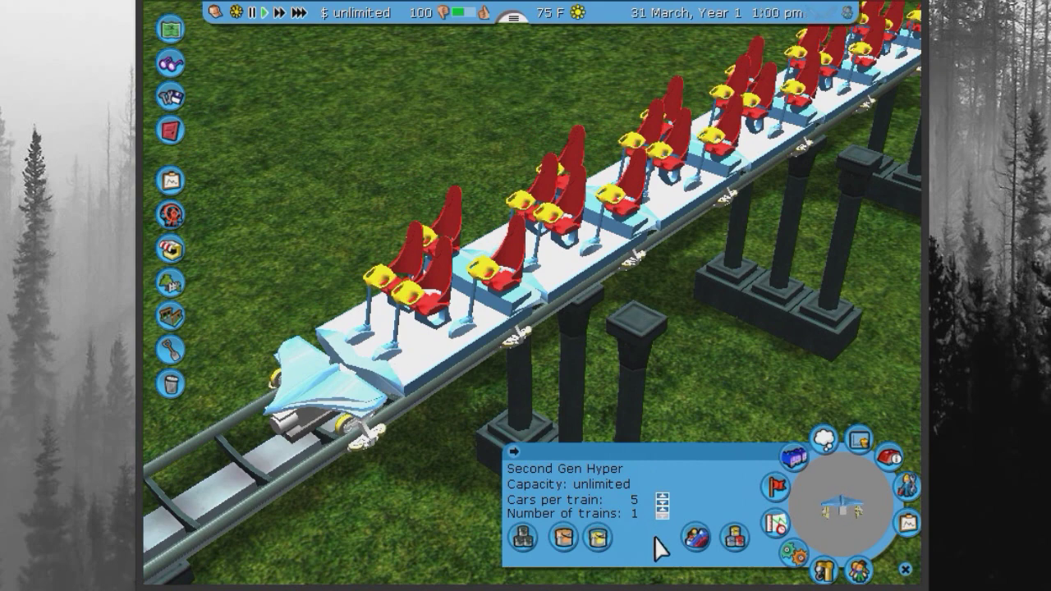
left_click(709, 545)
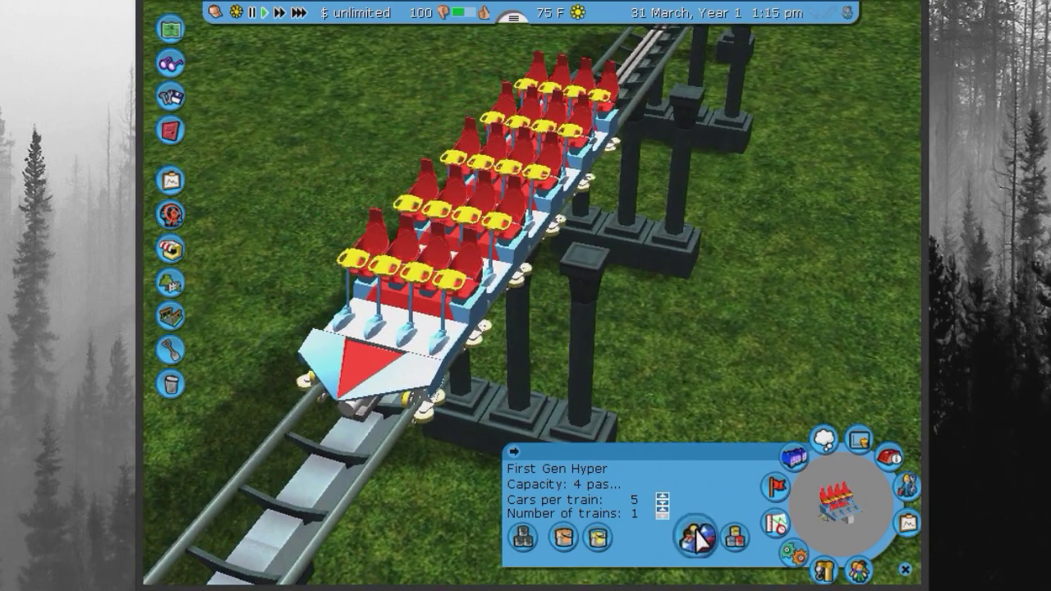
left_click(697, 539)
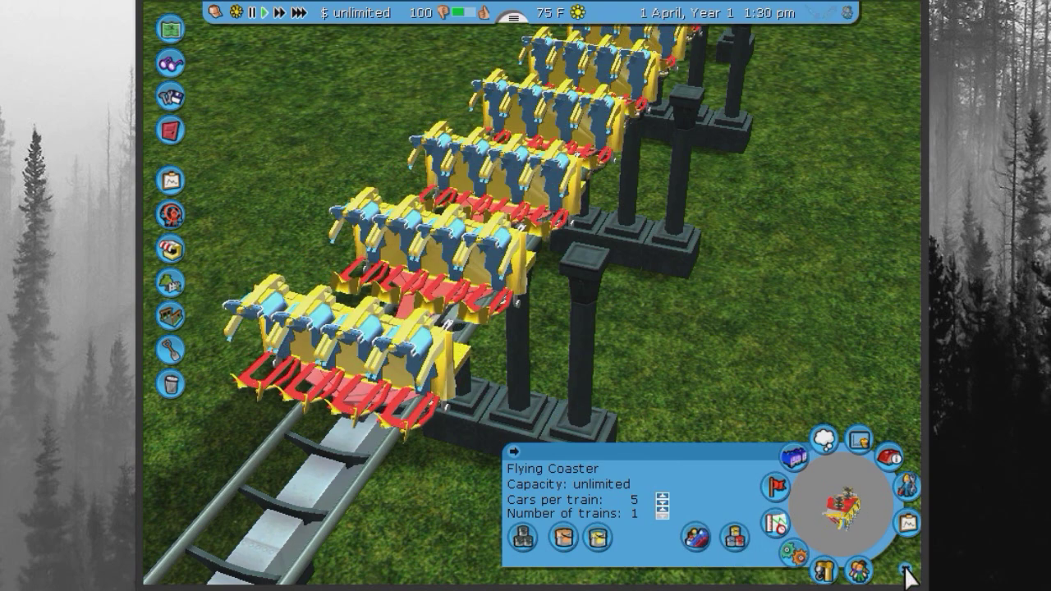
left_click(697, 539)
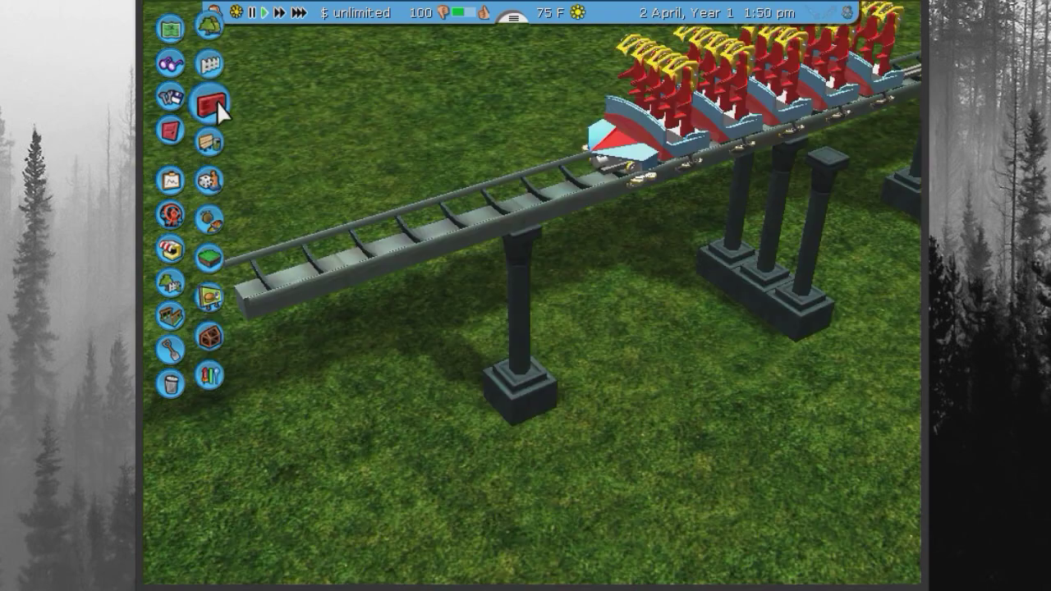
- Find the Moby's Steel Jungle v1 set in the custom scenery list and expand it
left_click(215, 100)
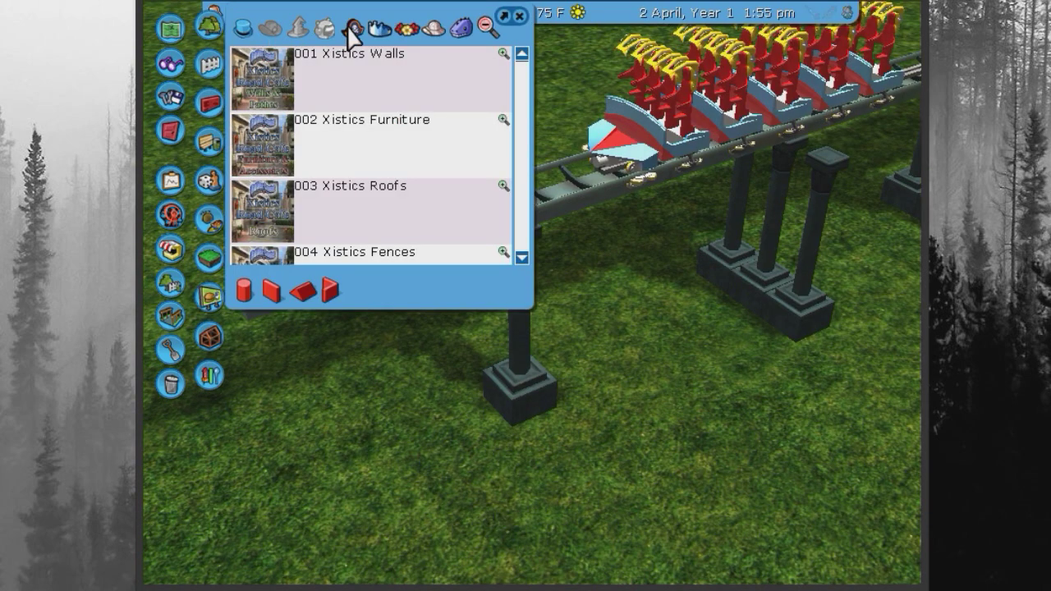
scroll(521, 188, "down", 10)
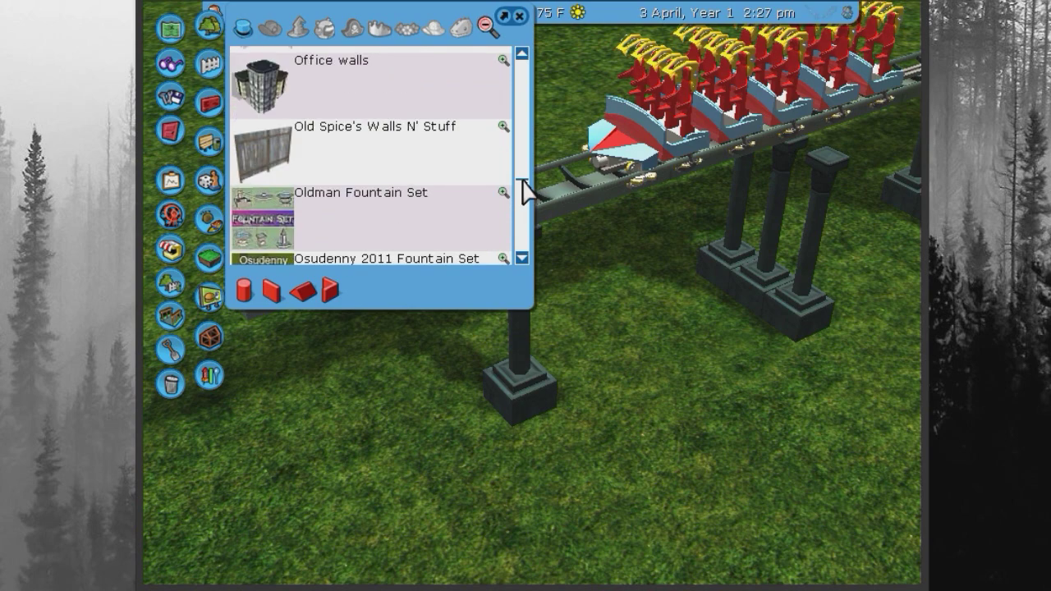
scroll(525, 176, "up", 3)
scroll(526, 175, "down", 3)
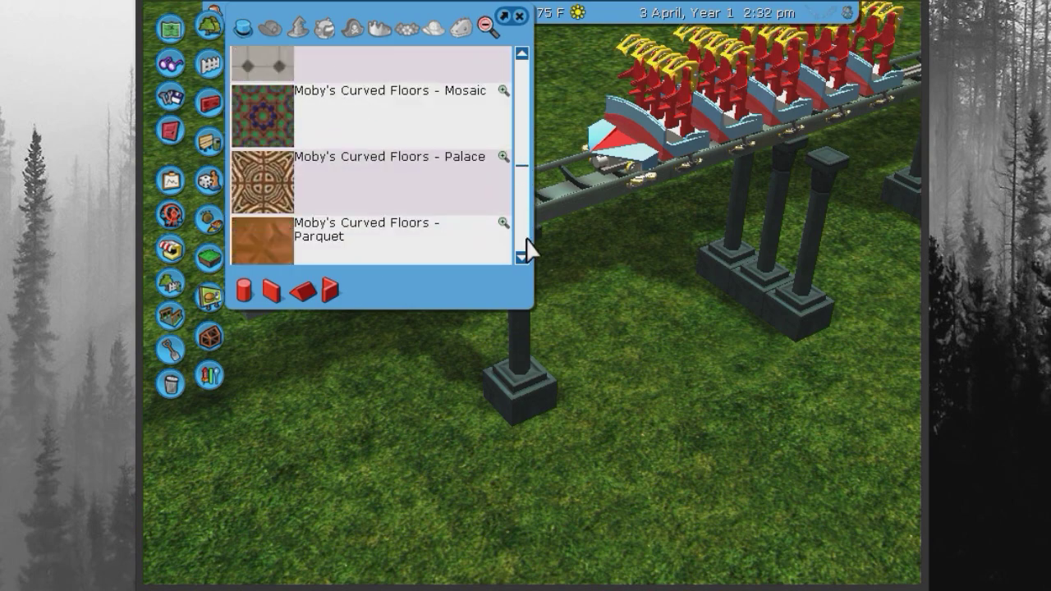
scroll(523, 255, "down", 10)
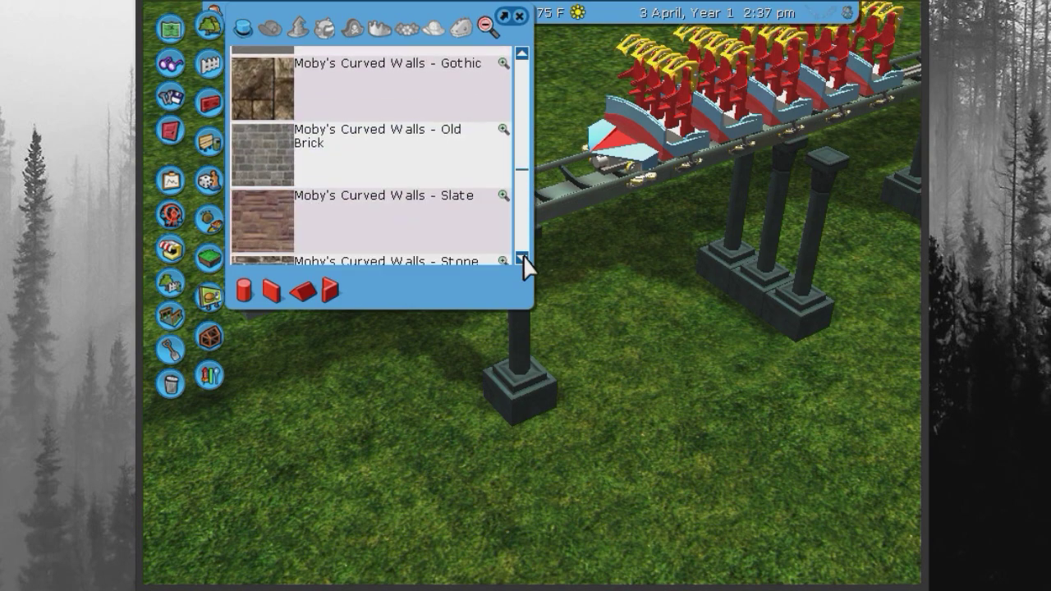
scroll(523, 255, "down", 6)
scroll(415, 228, "up", 1)
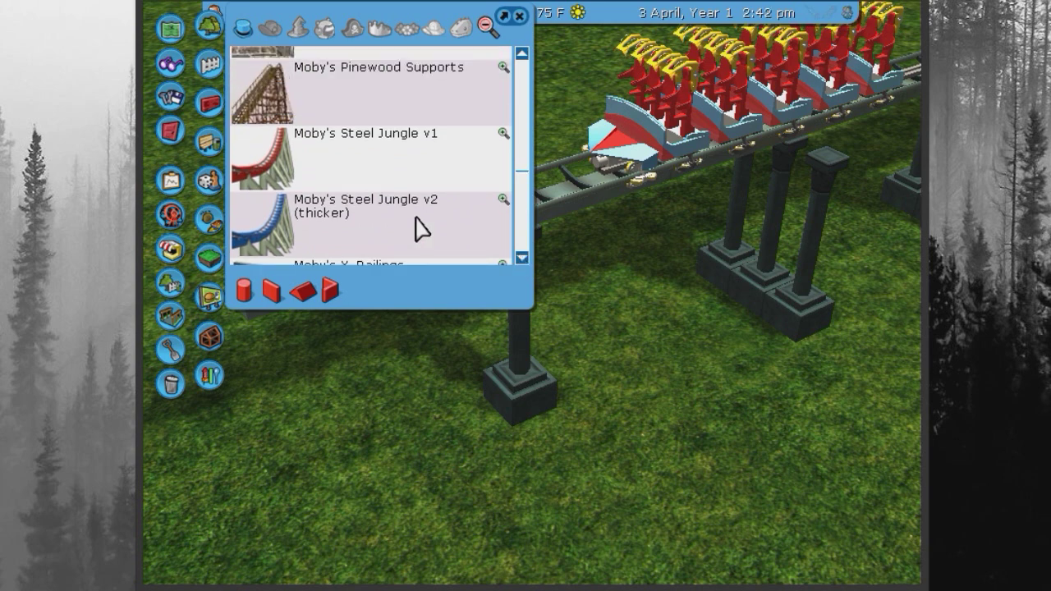
left_click(336, 160)
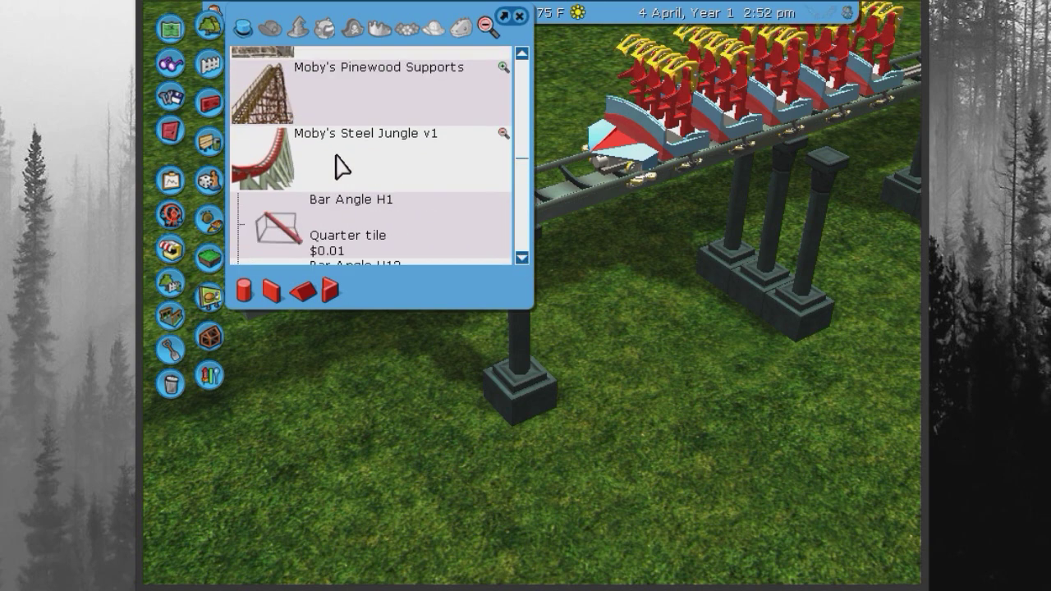
- Place a vertical bar from the Moby's Steel Jungle v1 set as a support under the coaster track
scroll(347, 224, "down", 10)
scroll(348, 223, "down", 8)
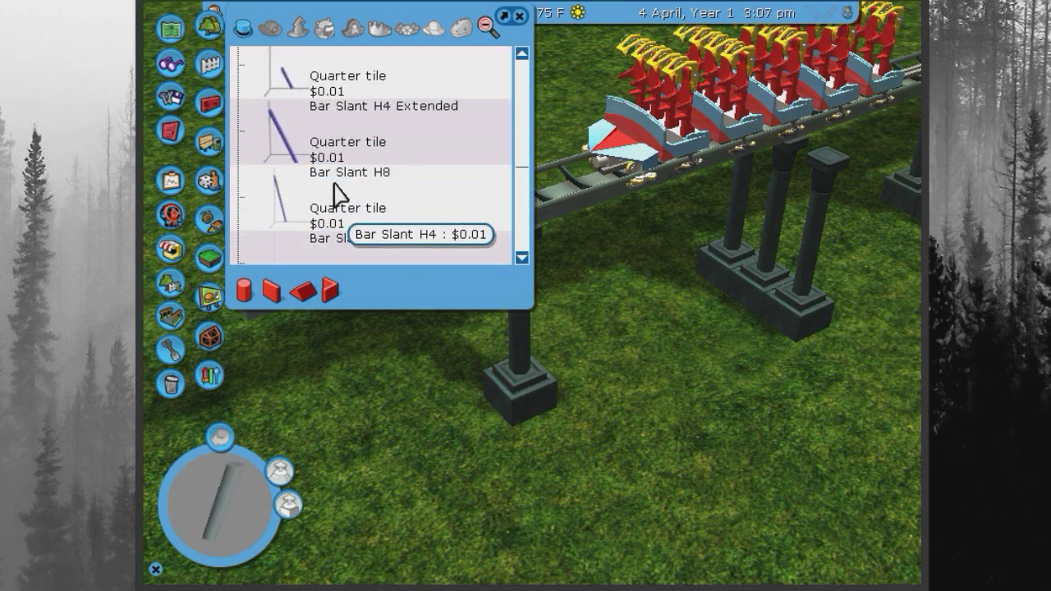
left_click(336, 188)
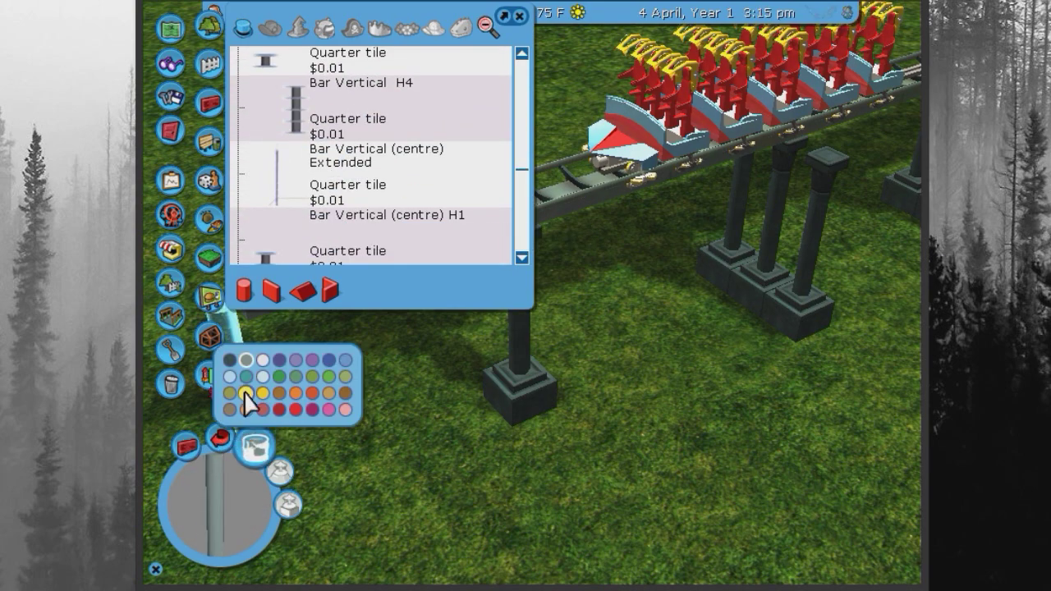
left_click(605, 310)
- Place a Bar Vertical H4 piece as a second support under the open end of the track, and end scenery placement
scroll(501, 164, "up", 3)
scroll(501, 164, "up", 15)
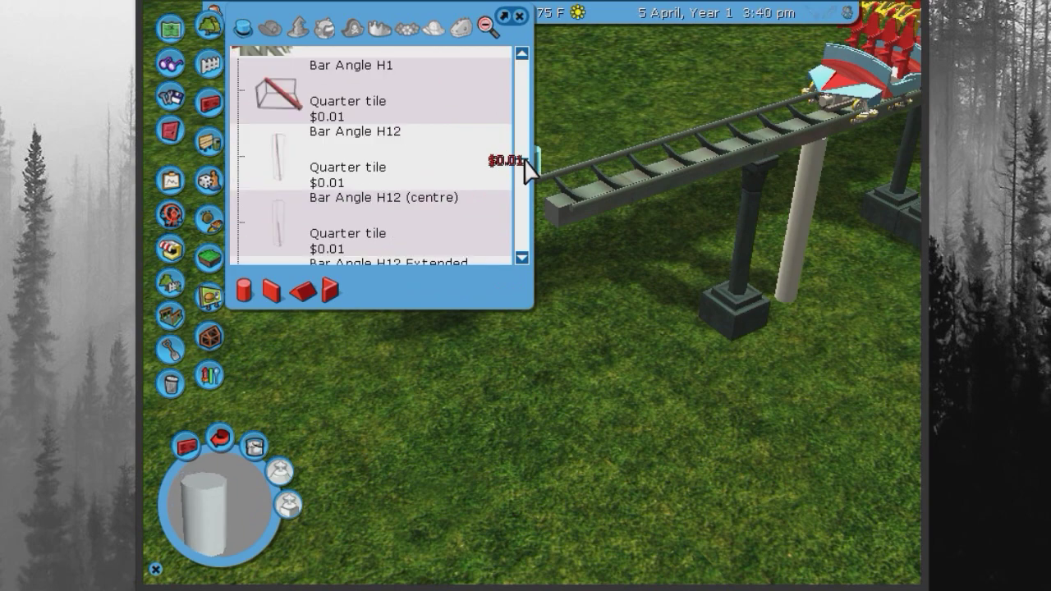
scroll(520, 171, "down", 16)
scroll(394, 145, "down", 8)
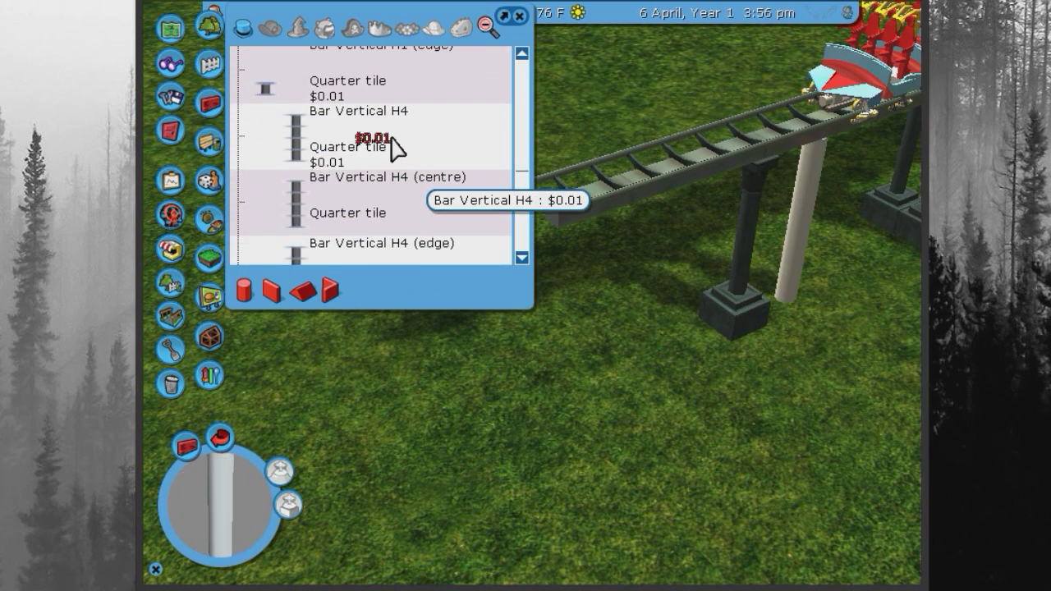
left_click(621, 374)
scroll(380, 131, "up", 8)
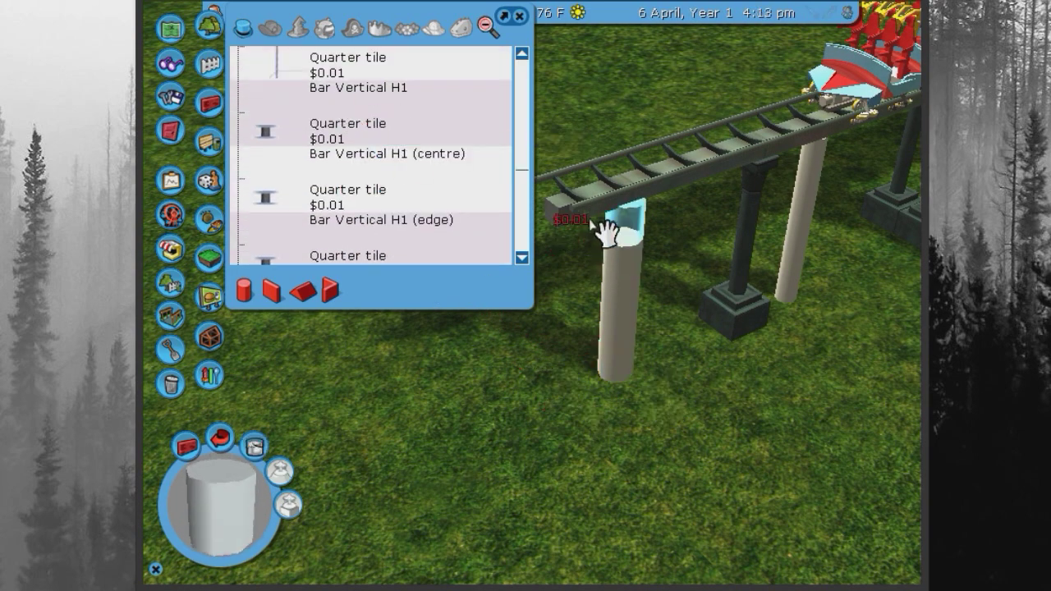
key("Up")
key("Up")
key("Right")
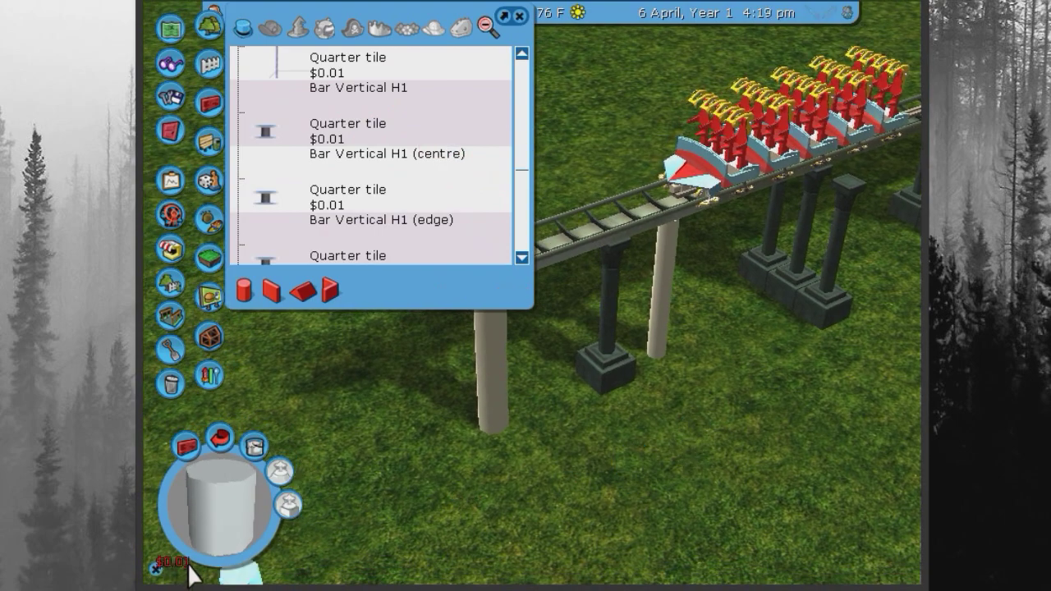
left_click(156, 569)
- Place the RockOPlane custom ride beside the crowded footpath and add its entrance and exit on the path-facing side
scroll(293, 535, "down", 2)
key("Left")
key("Left")
key("Up")
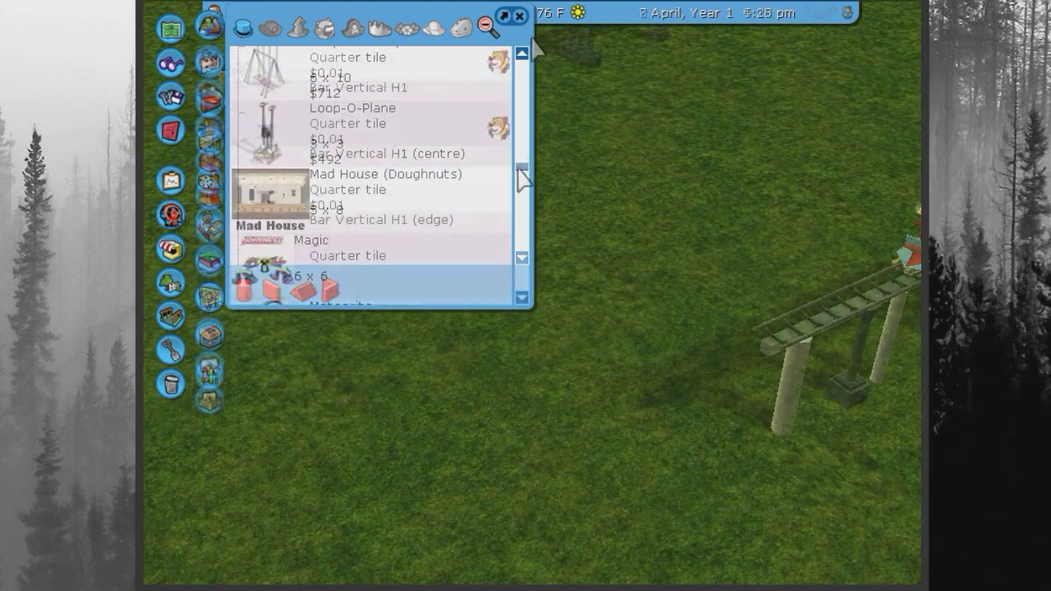
left_click_drag(522, 177, 518, 229)
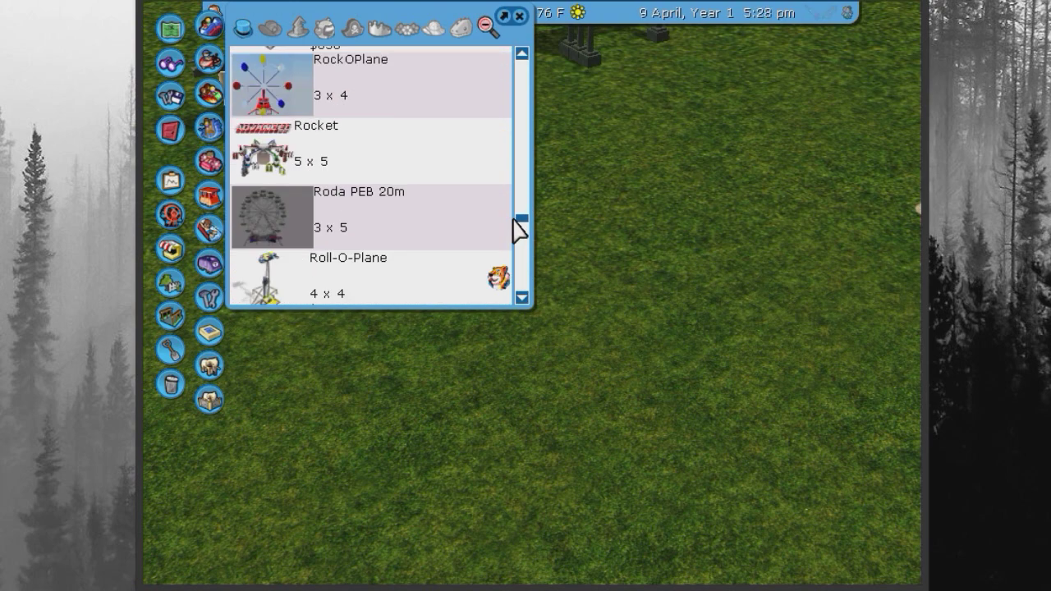
left_click(349, 94)
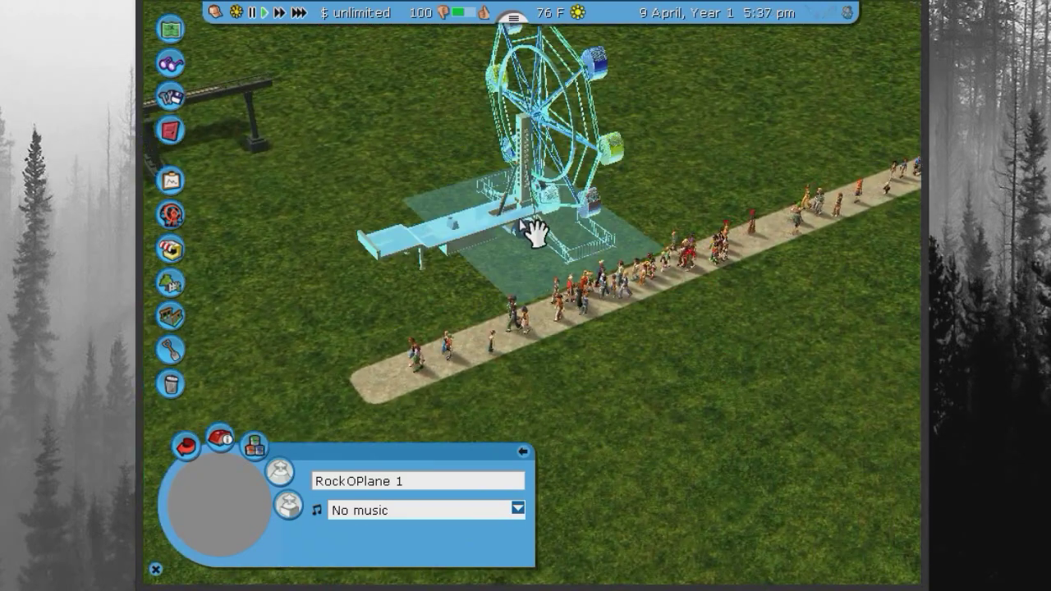
left_click(530, 198)
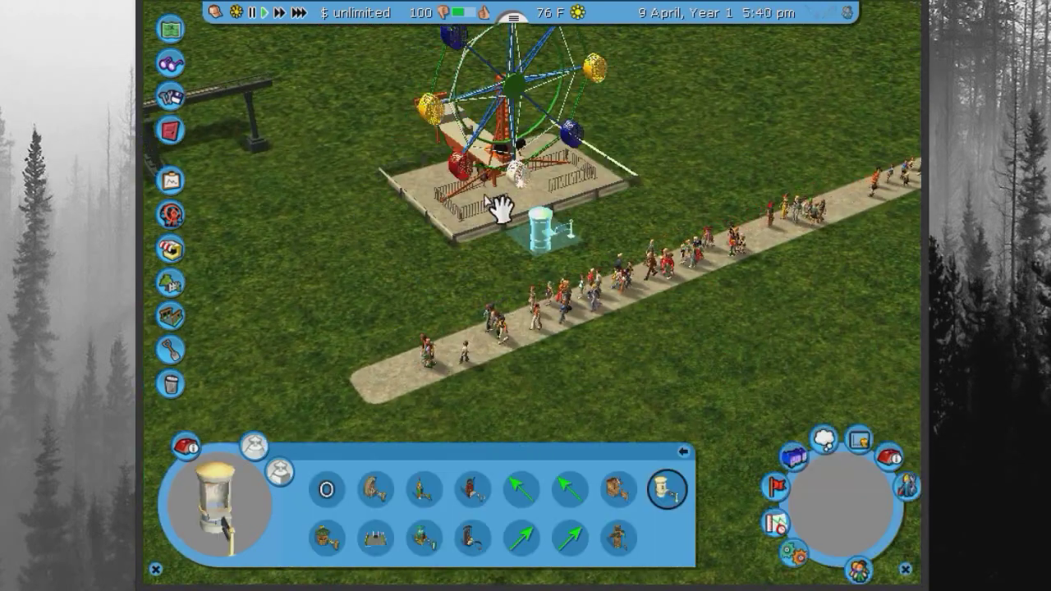
left_click(411, 254)
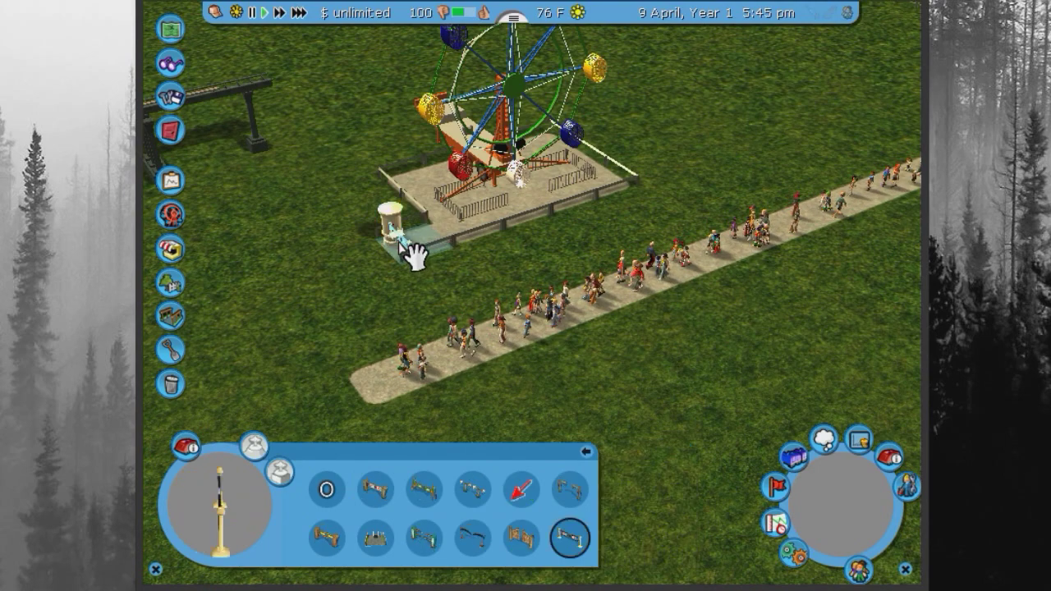
left_click(645, 176)
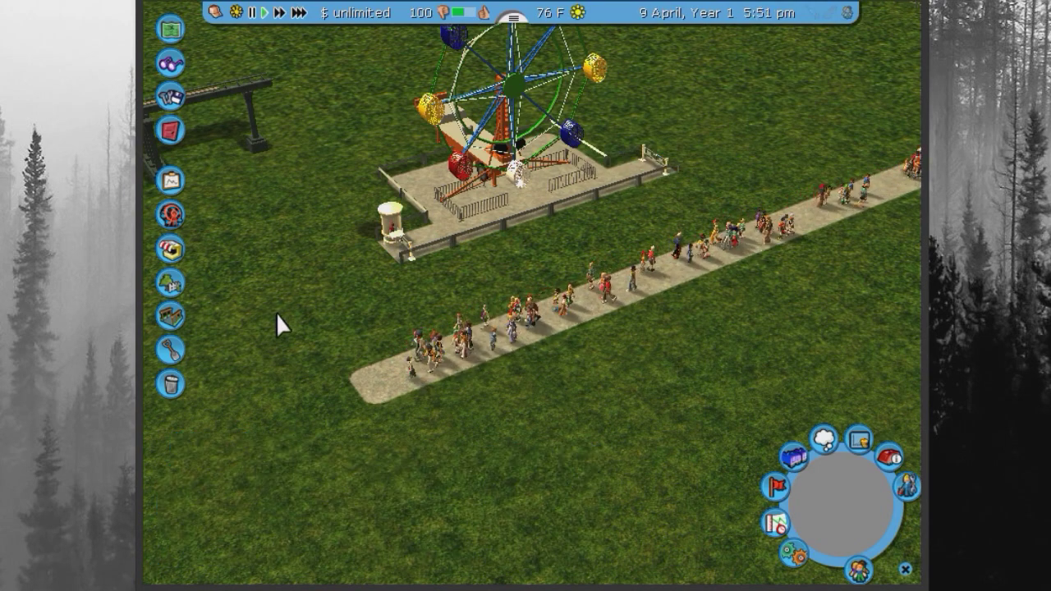
- Put the RockOPlane into test operation and recolor its green hub and wheel rim white
scroll(271, 316, "up", 3)
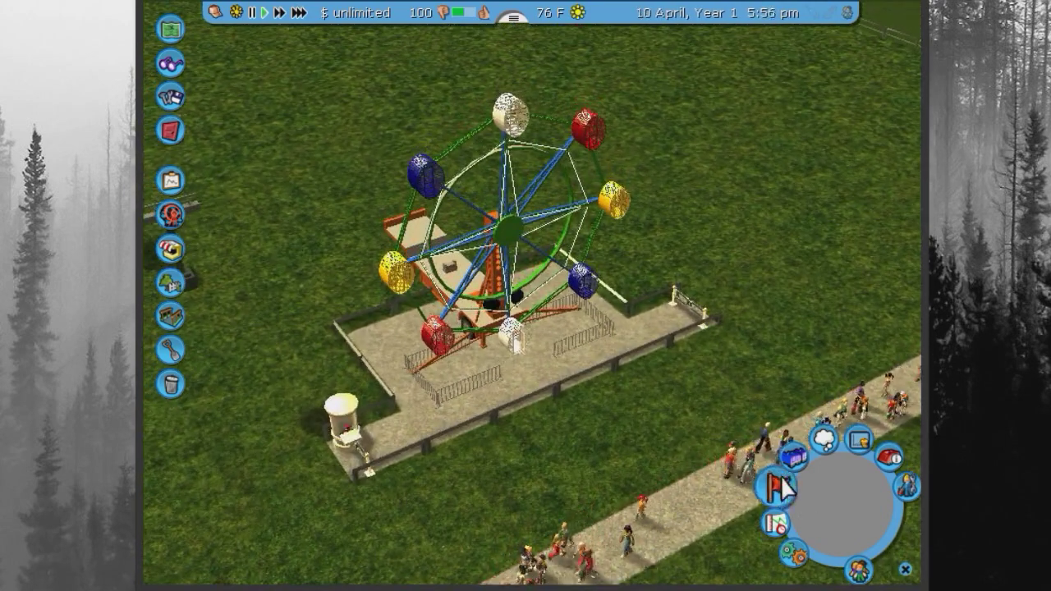
scroll(491, 431, "up", 2)
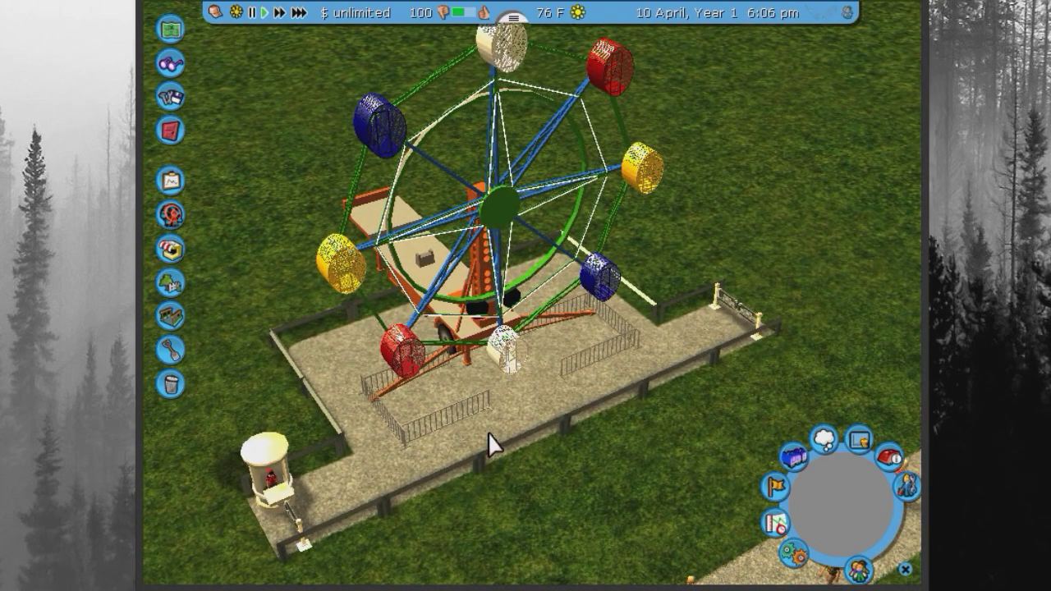
left_click_drag(475, 479, 681, 458)
left_click(794, 456)
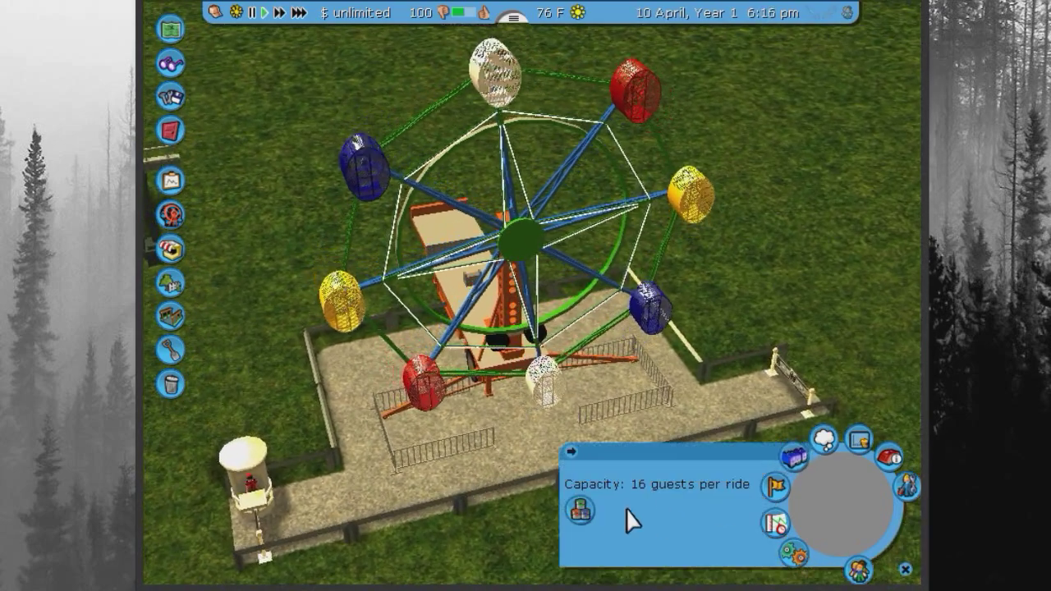
left_click(582, 509)
left_click(646, 483)
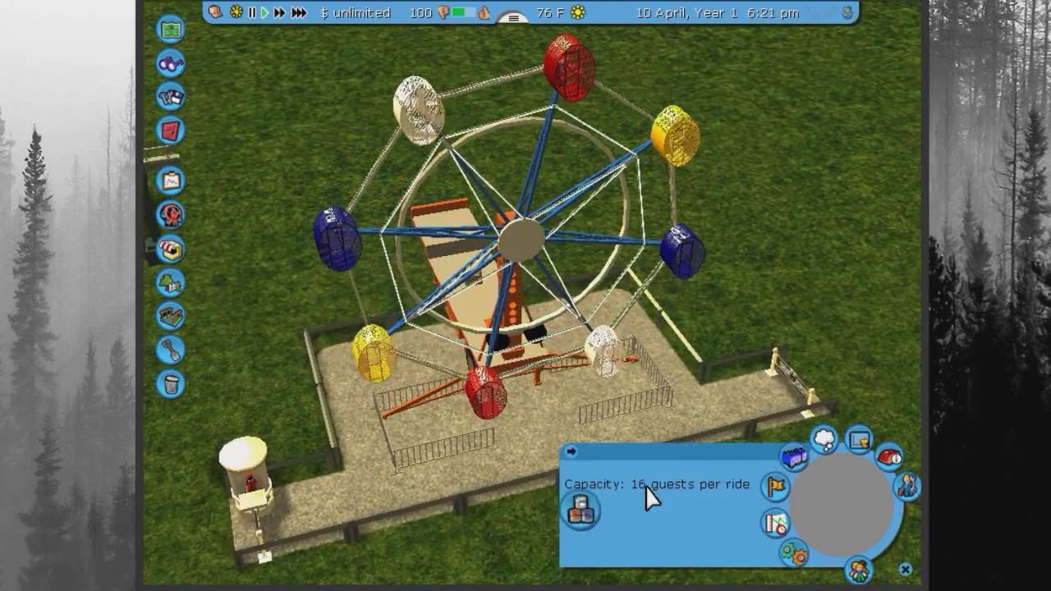
- Try red and grey on the RockOPlane's orange base and supports, and settle on blue
left_click(579, 514)
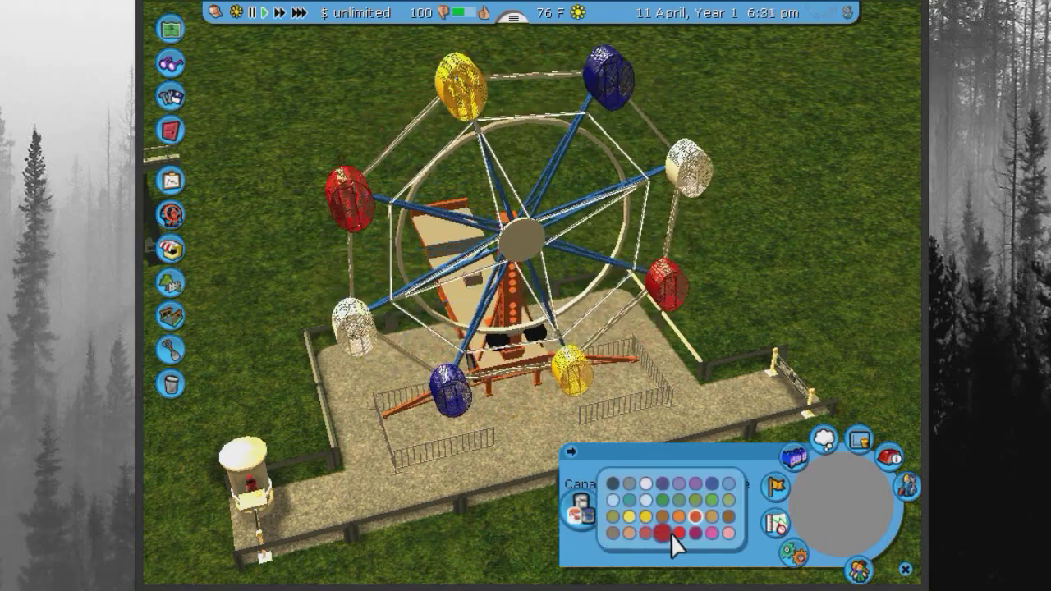
left_click(679, 534)
left_click(580, 511)
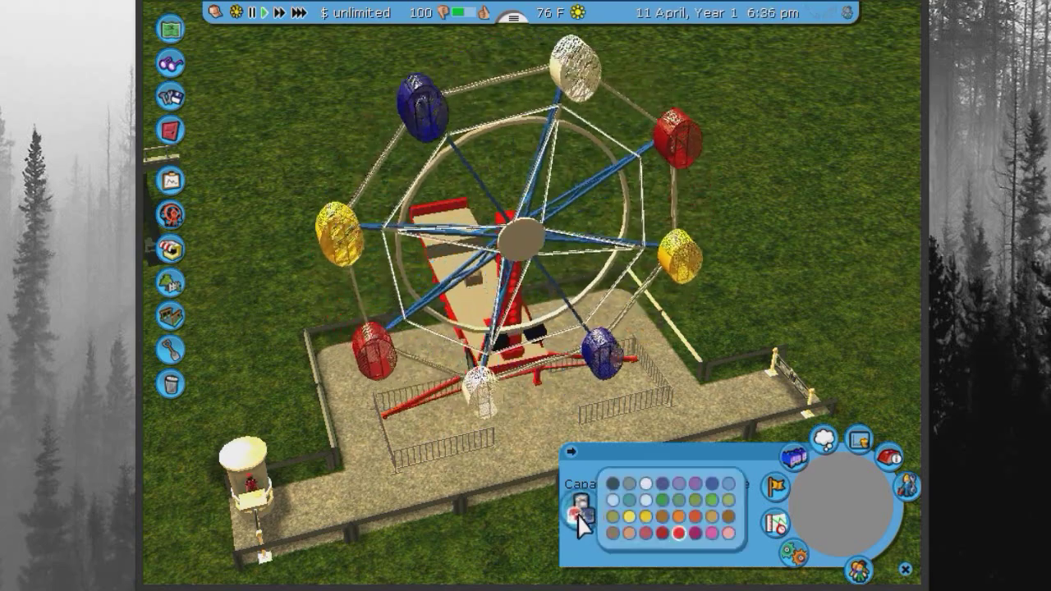
left_click(631, 487)
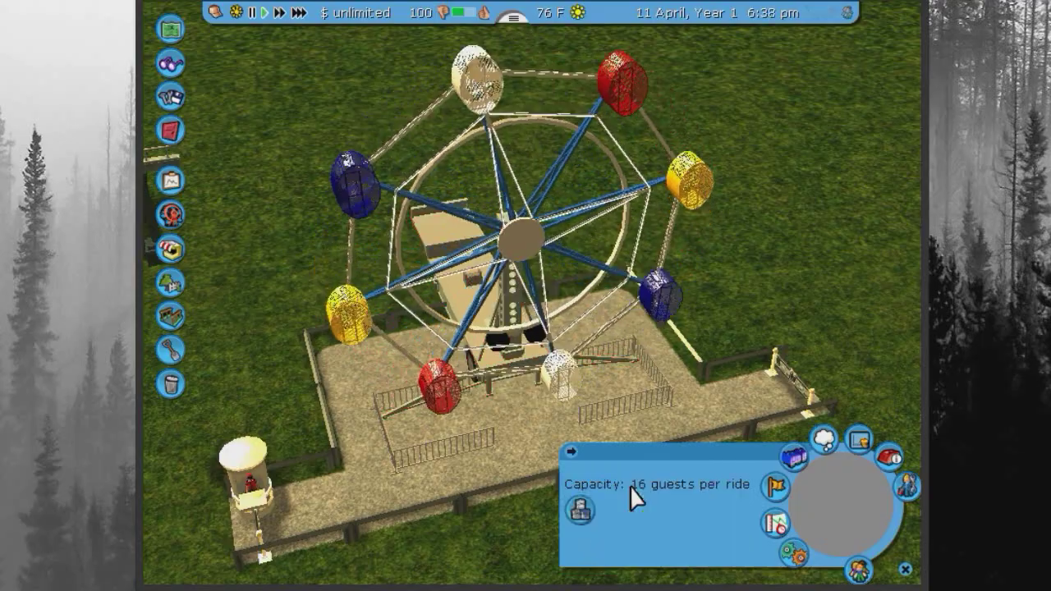
left_click(579, 513)
left_click(705, 485)
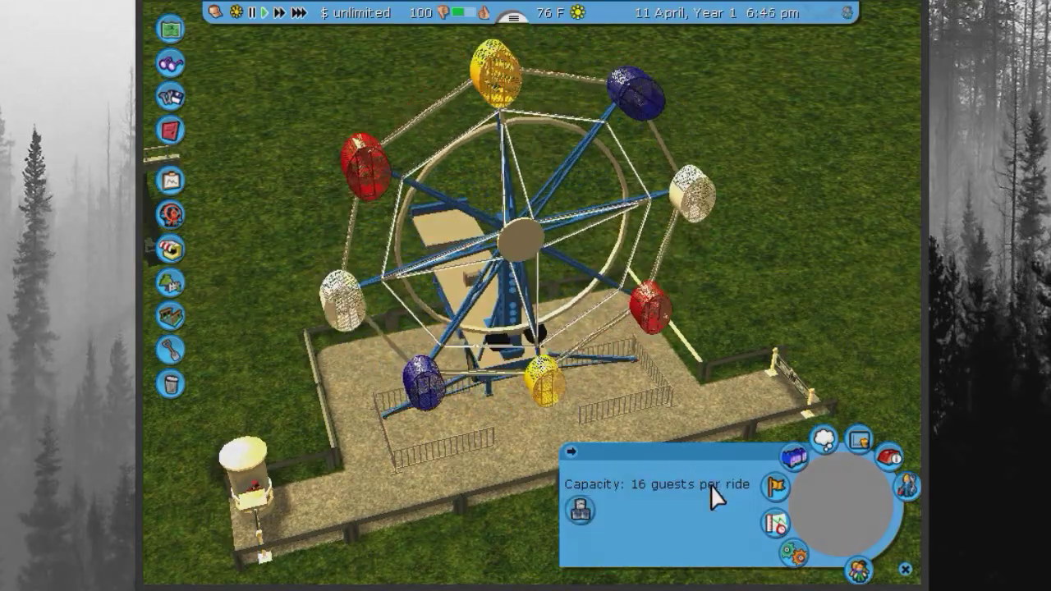